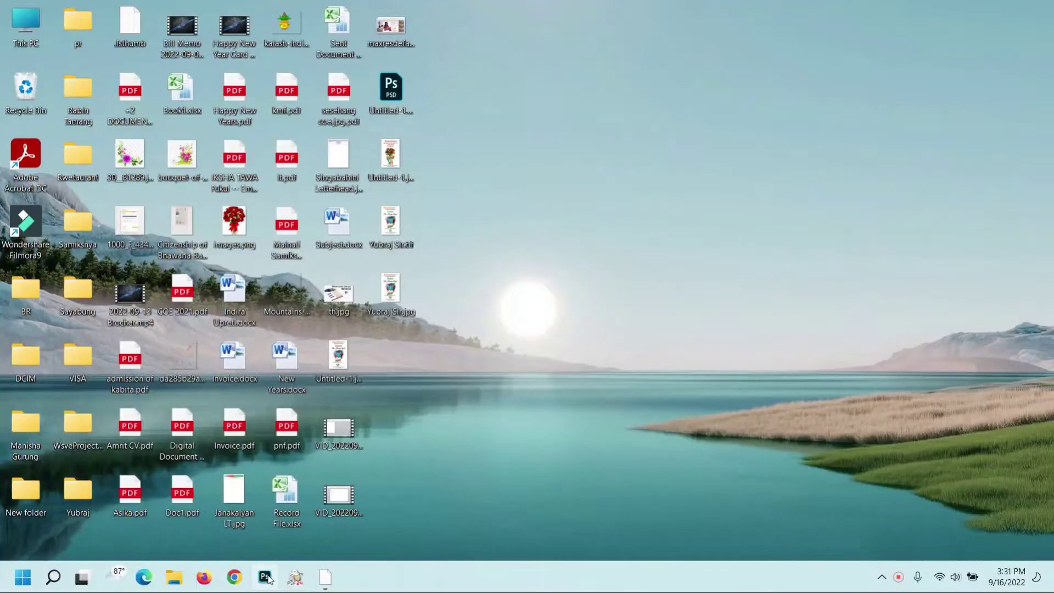
Launch Adobe Photoshop from the taskbar to reach its Home screen
click(266, 577)
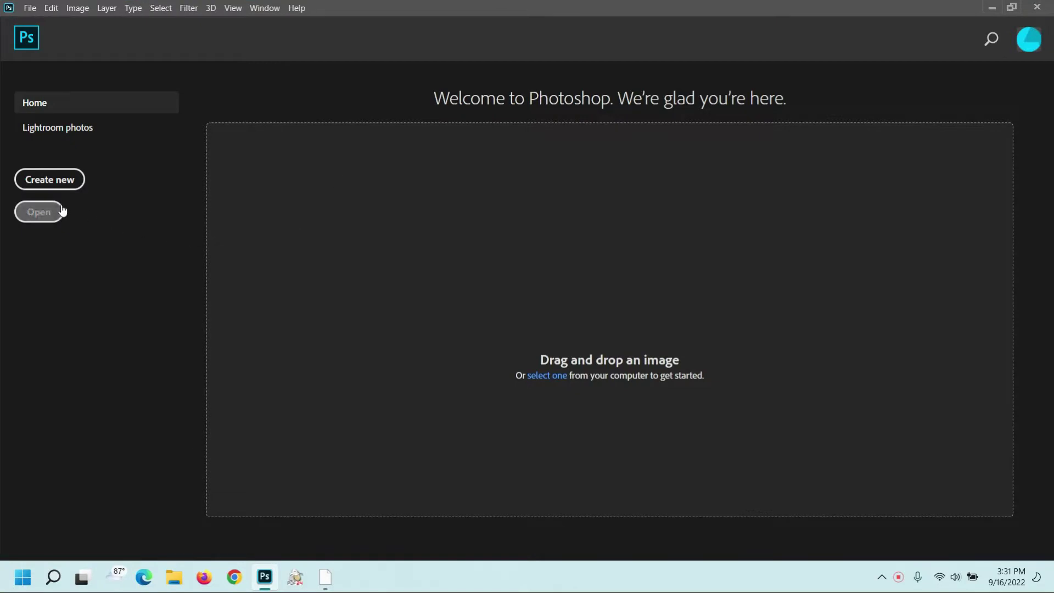
Create a new 3.5 × 5.5 inch document at 300 pixels per inch
click(49, 179)
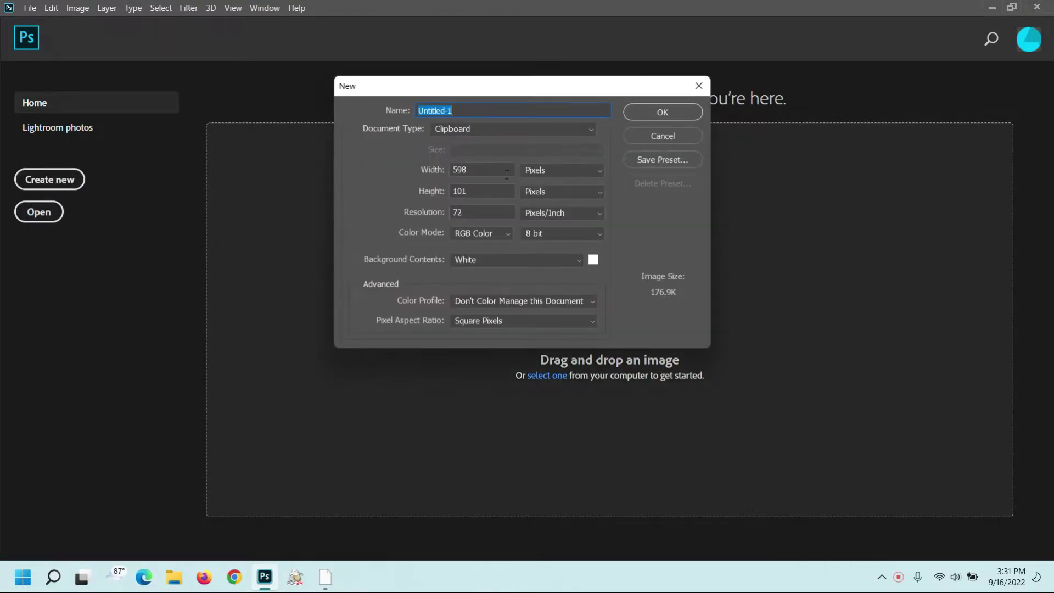
click(543, 169)
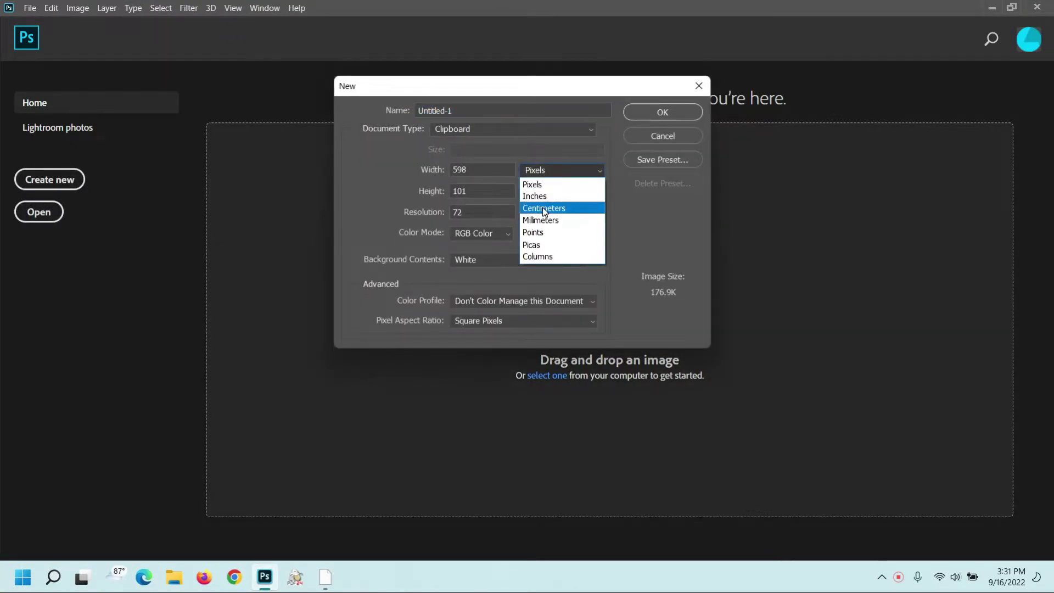
click(543, 197)
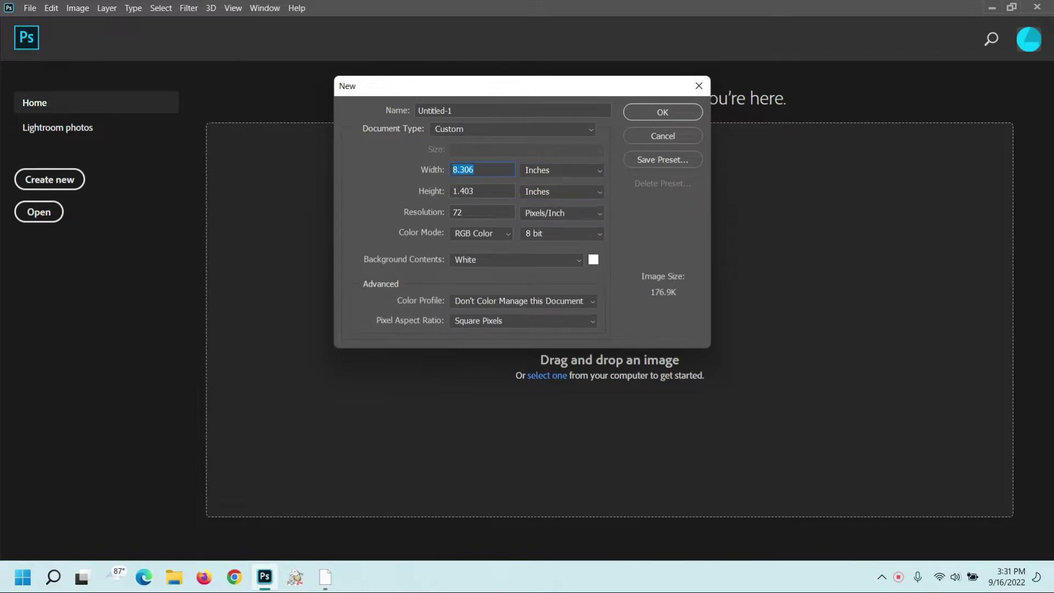
text(3.5)
key(Tab)
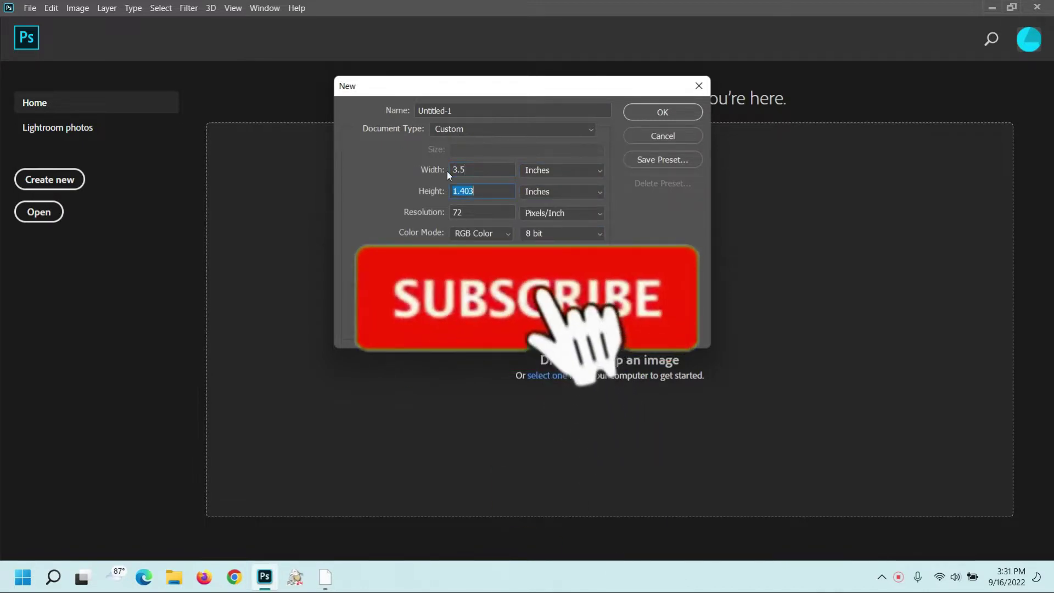
text(5.)
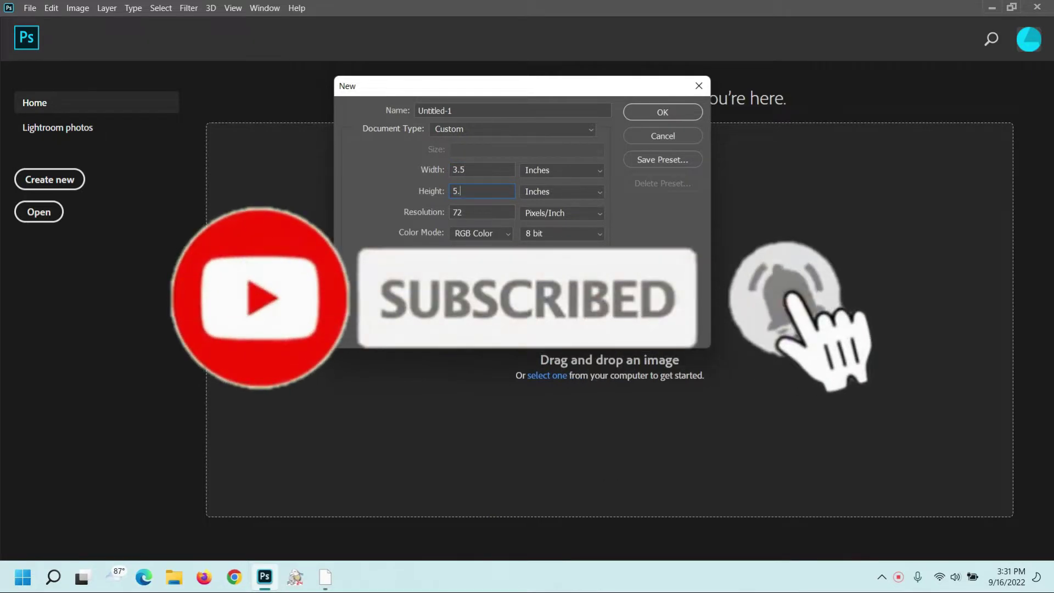
text(5)
key(Tab)
text(300)
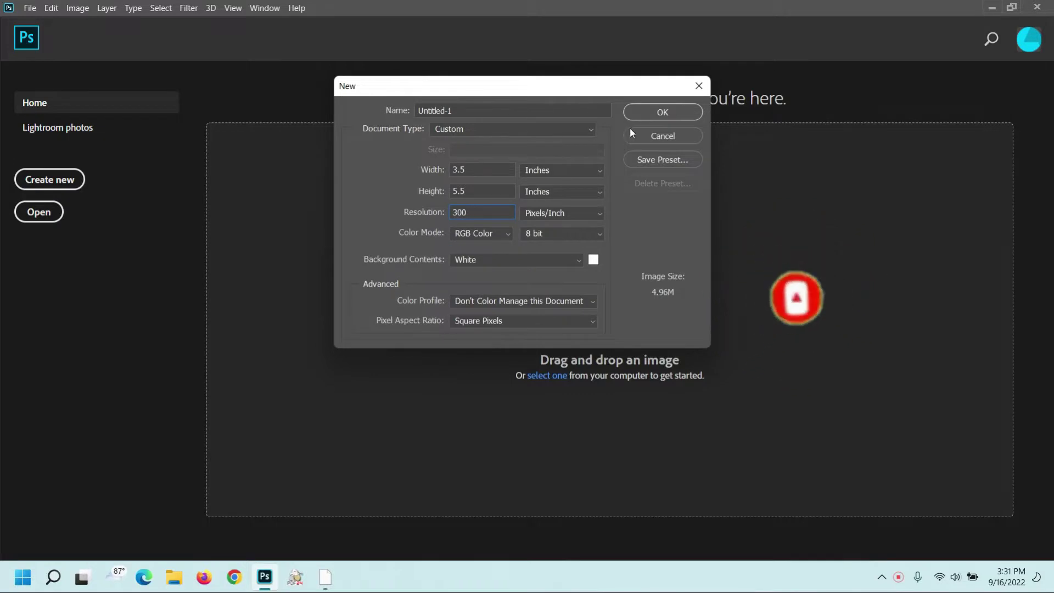
click(651, 115)
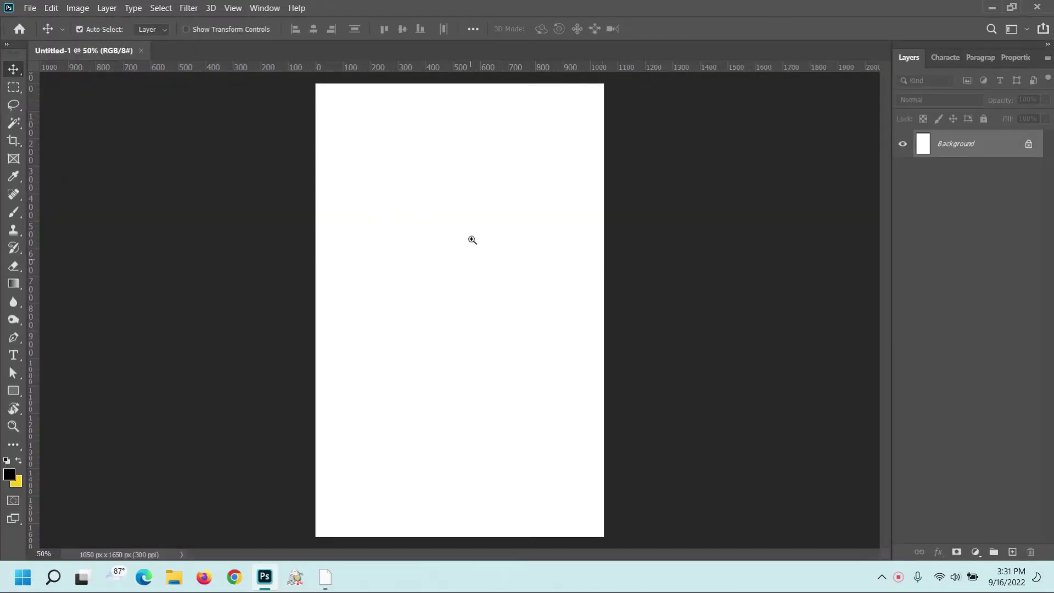
Add the text 'Congratulations !!' near the top and move it toward the centre
click(472, 240)
drag(447, 207, 481, 378)
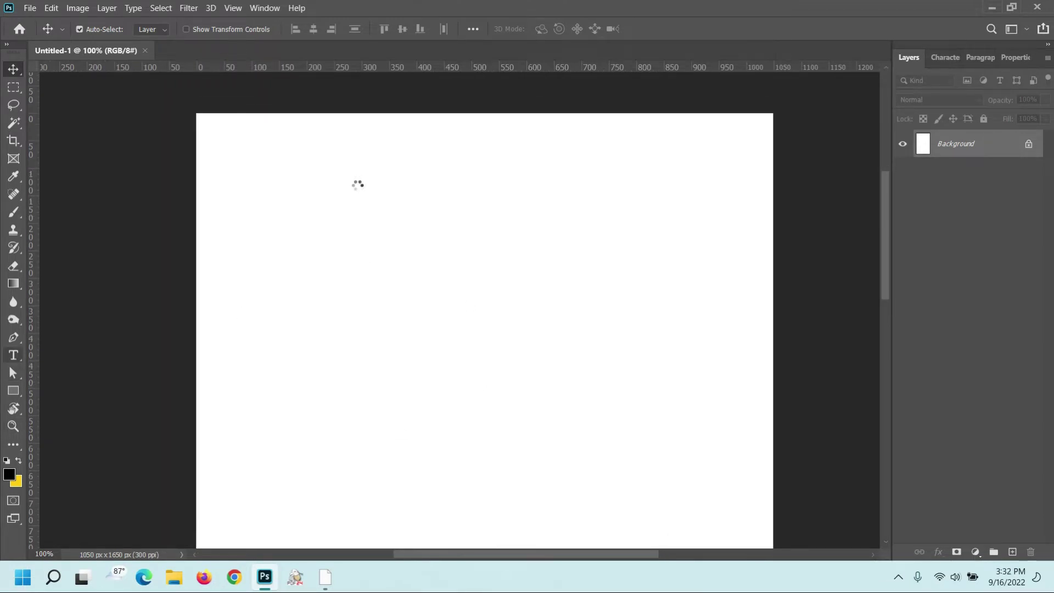
click(364, 175)
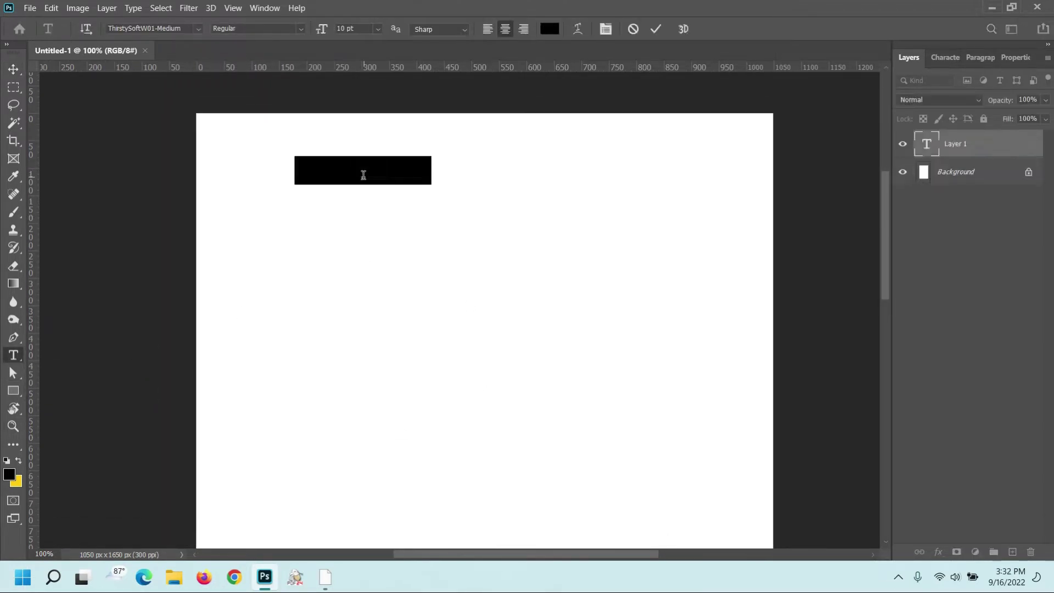
click(364, 175)
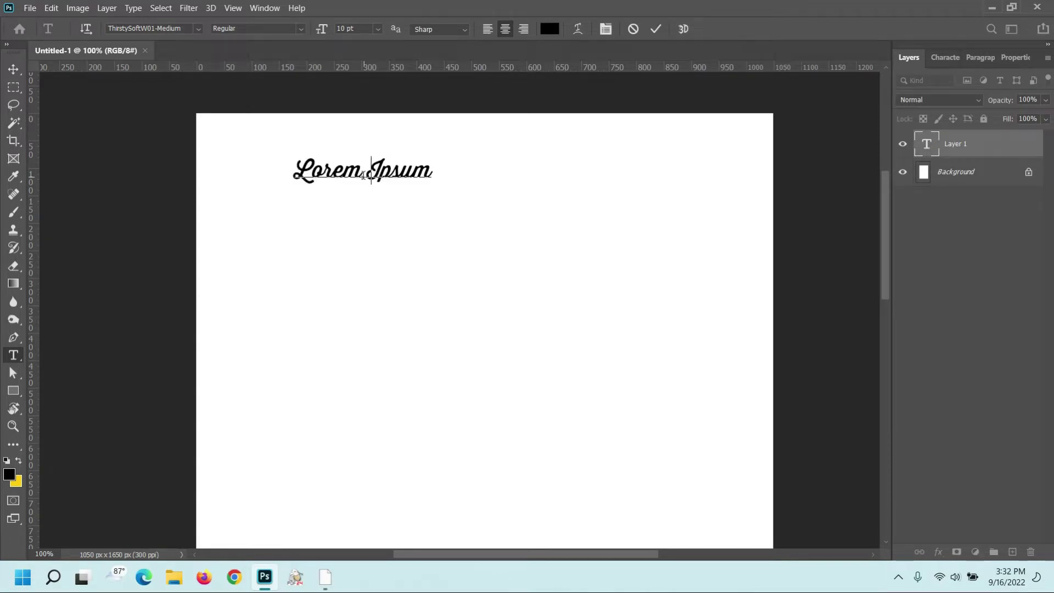
key(ctrl+a)
text(Congratu)
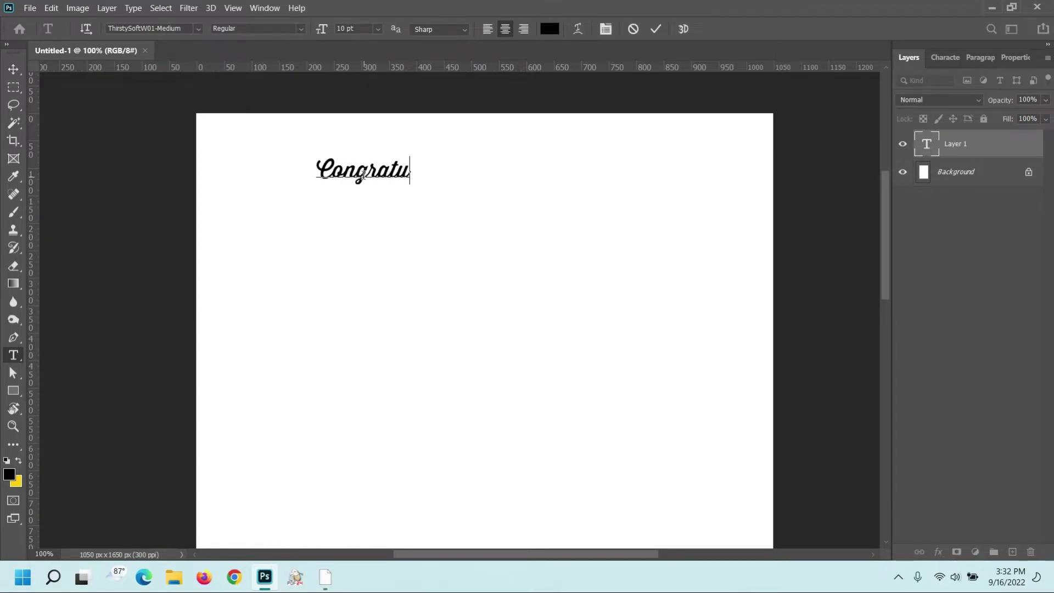
text(lations !!)
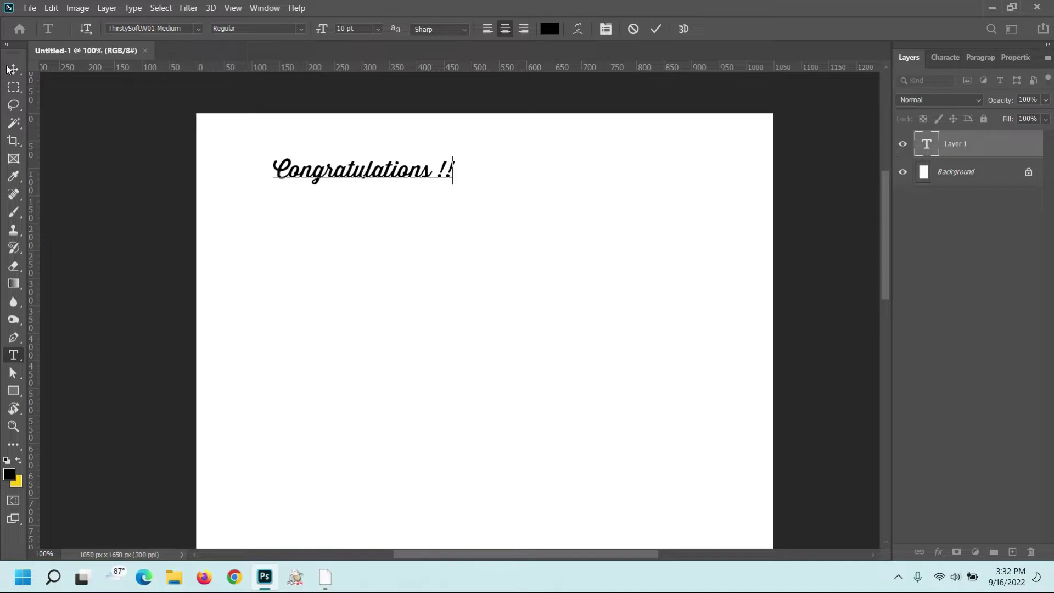
click(12, 68)
drag(343, 181, 450, 175)
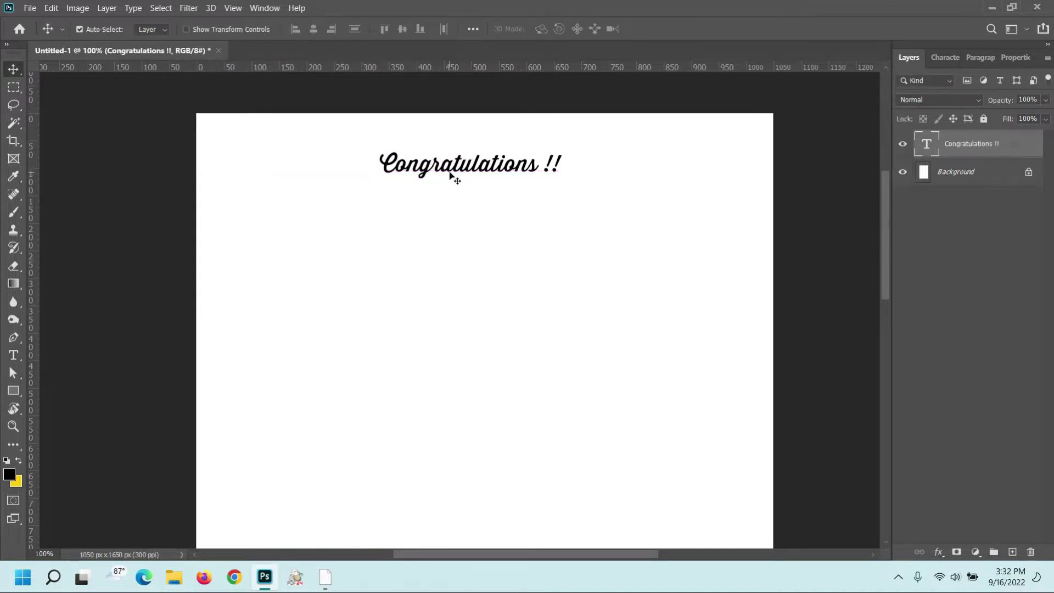
Set the heading to ThirstySoftW01-Medium at 25 pt and reposition it near the top
click(955, 57)
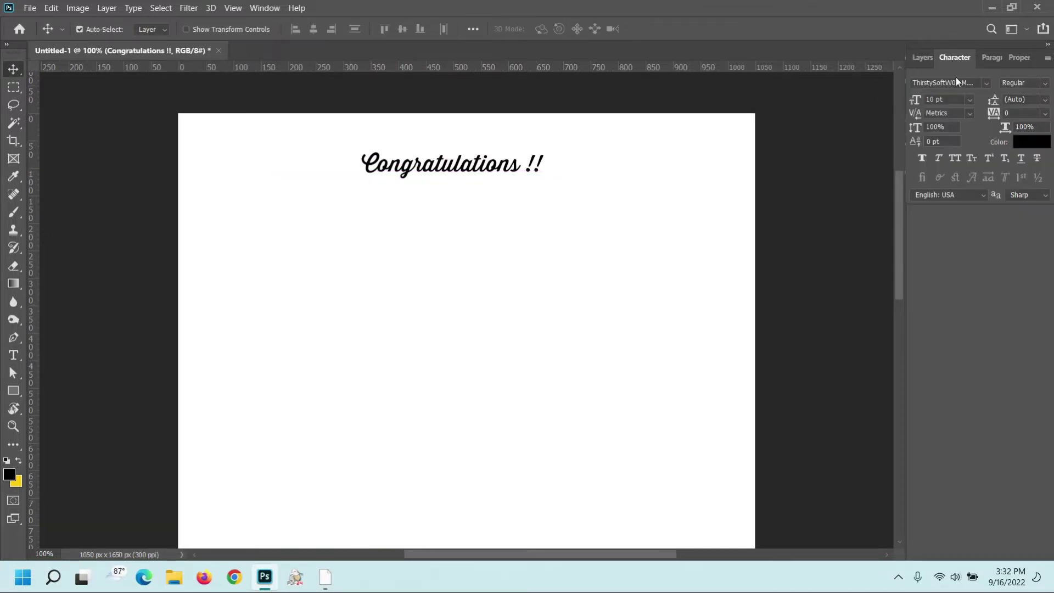
click(986, 83)
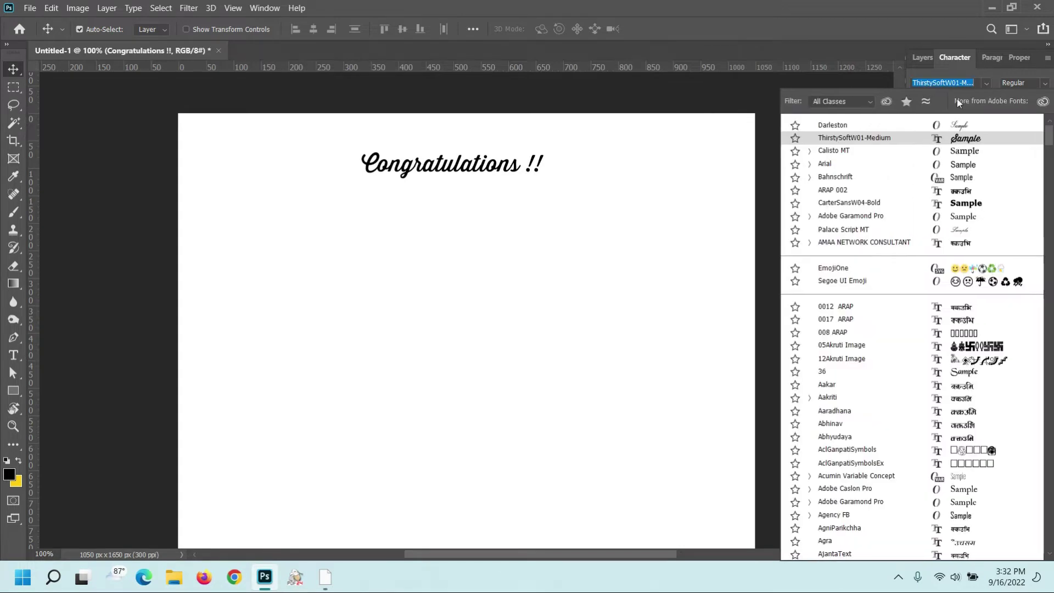
click(871, 140)
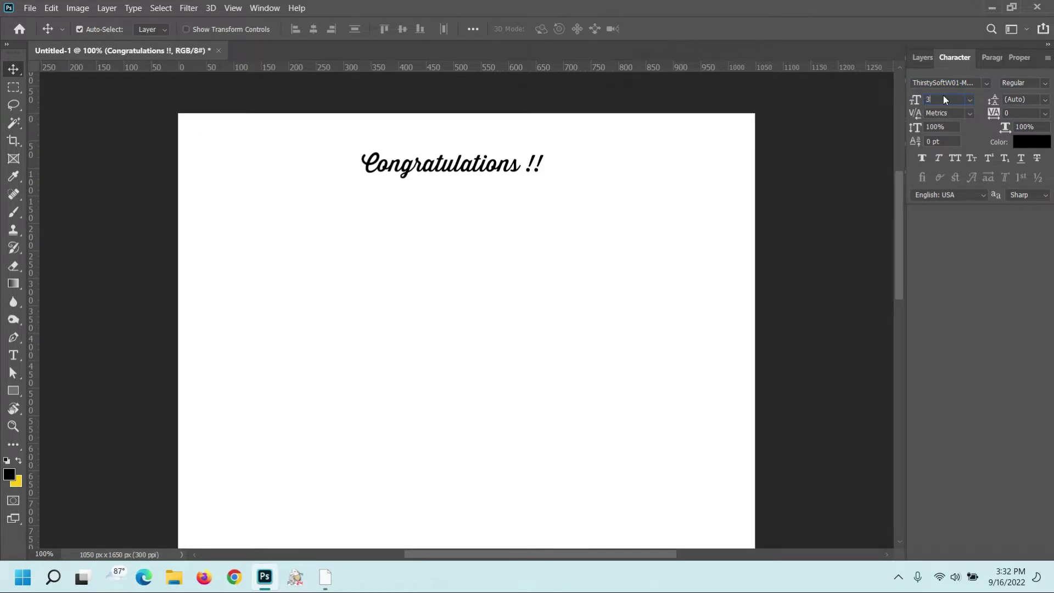
text(30)
key(Return)
drag(625, 165, 636, 204)
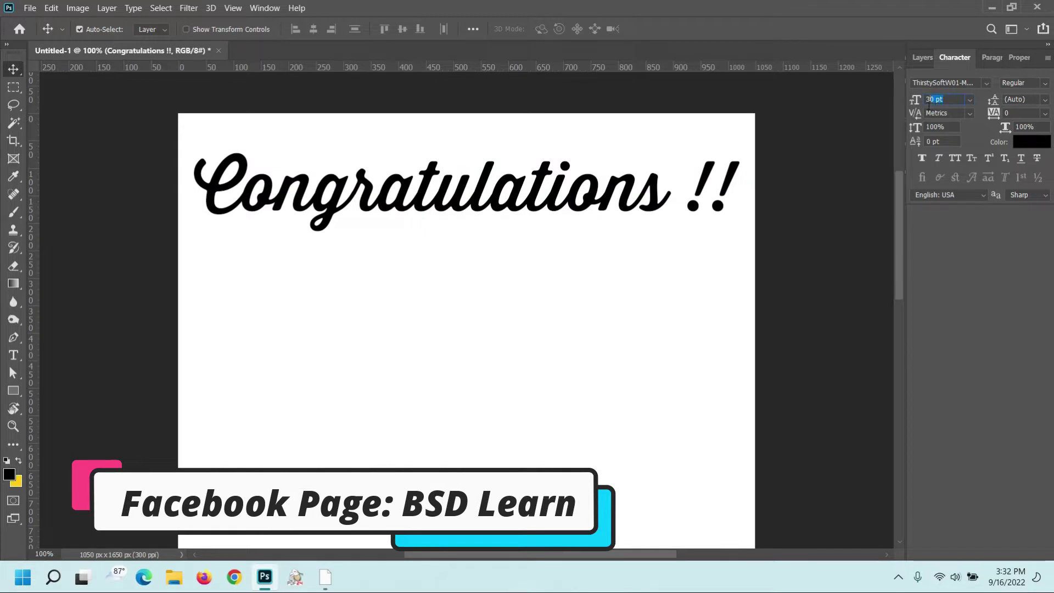
text(25)
key(Return)
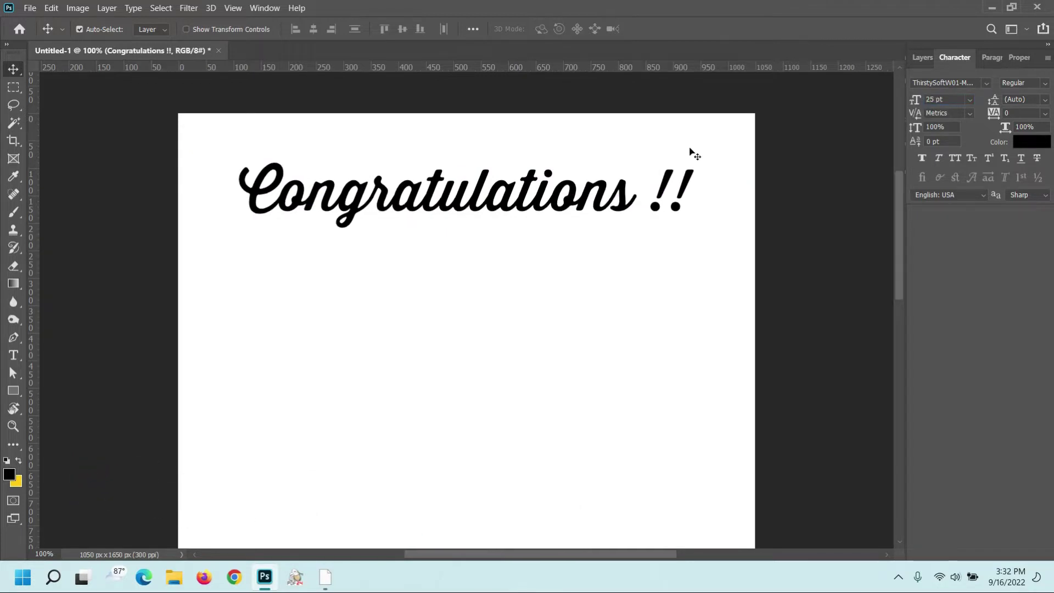
drag(601, 186, 610, 177)
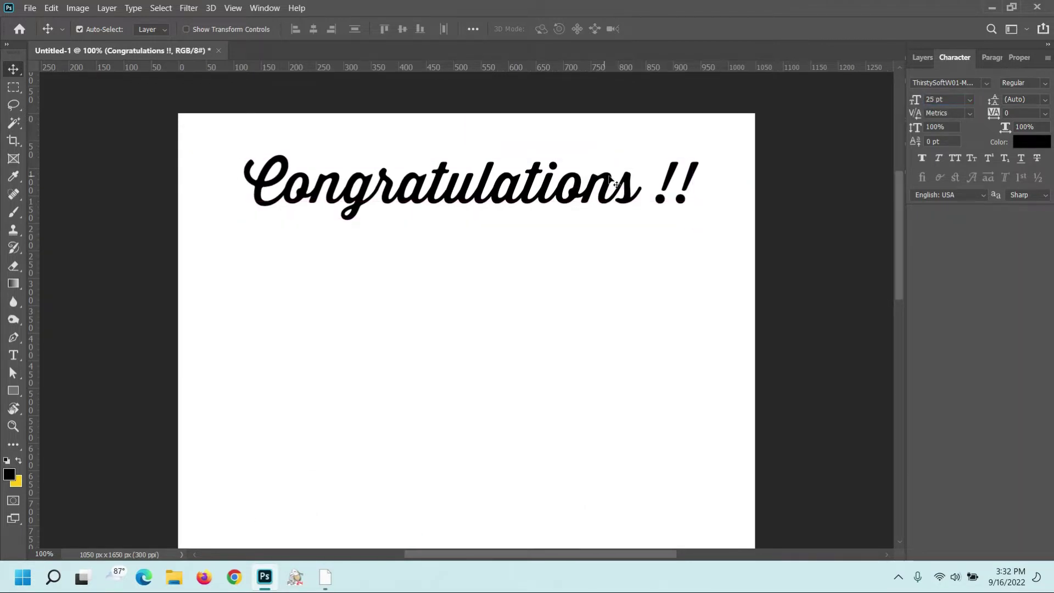
Colour the heading bright red and nudge it up slightly
click(1020, 142)
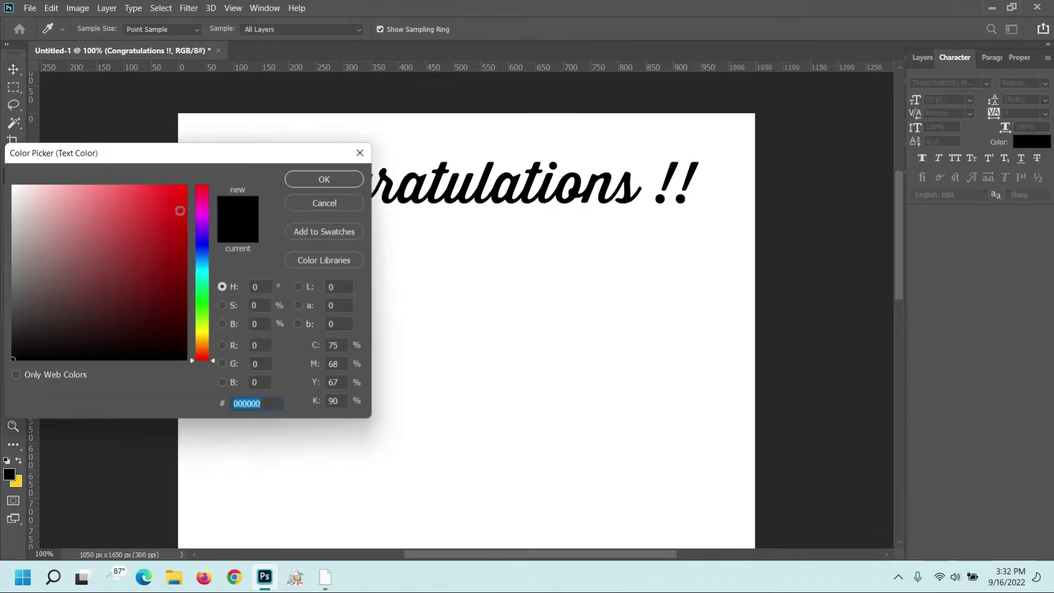
click(184, 187)
click(298, 180)
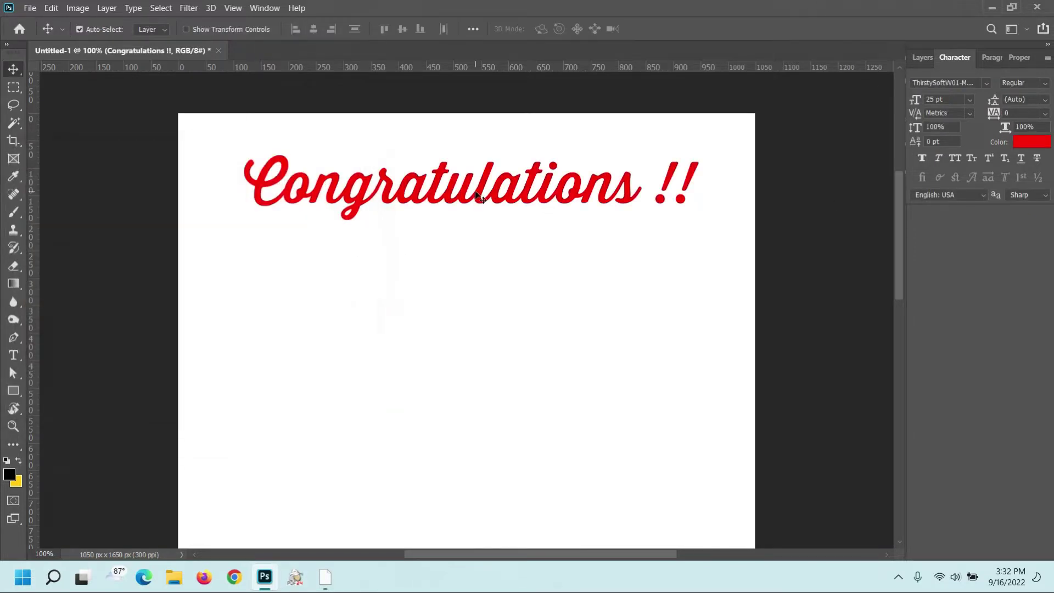
drag(477, 194, 476, 188)
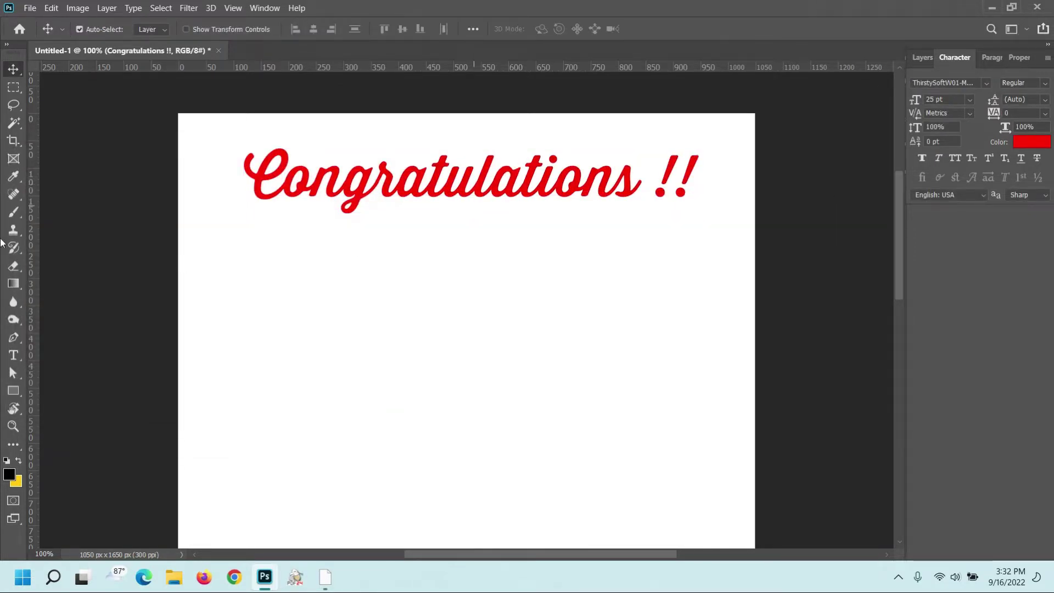
Add the line 'For your visa success to' and move it under the heading
click(13, 355)
click(299, 377)
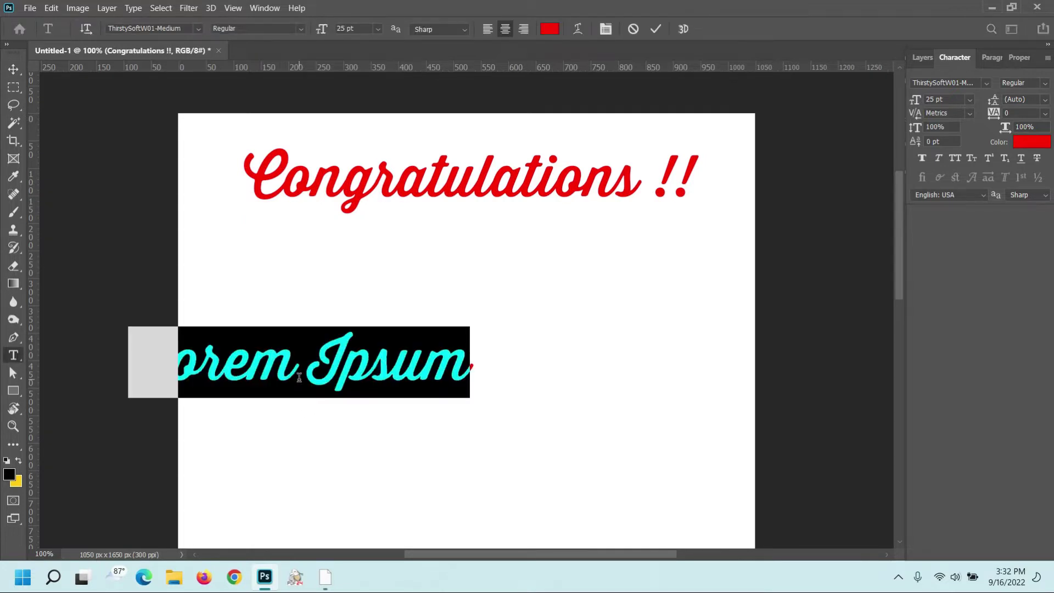
text(For your visa)
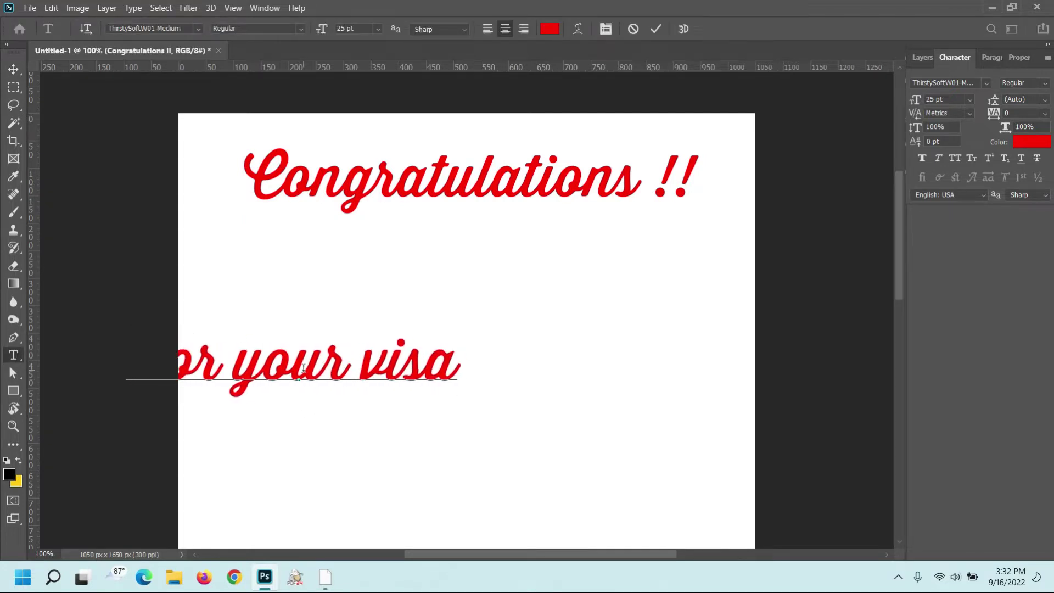
text( success to)
click(13, 69)
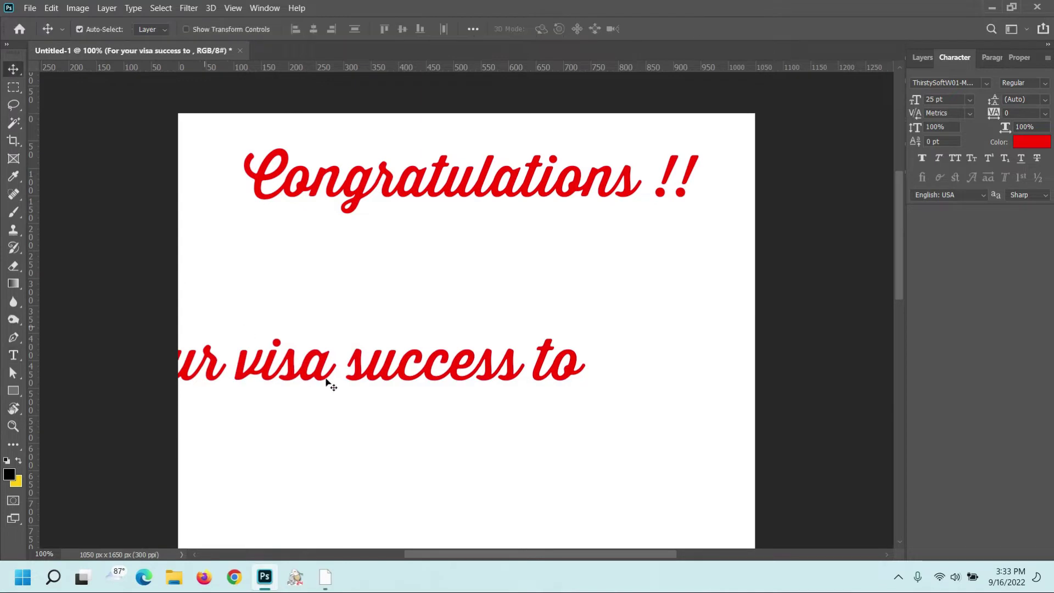
drag(327, 382, 608, 273)
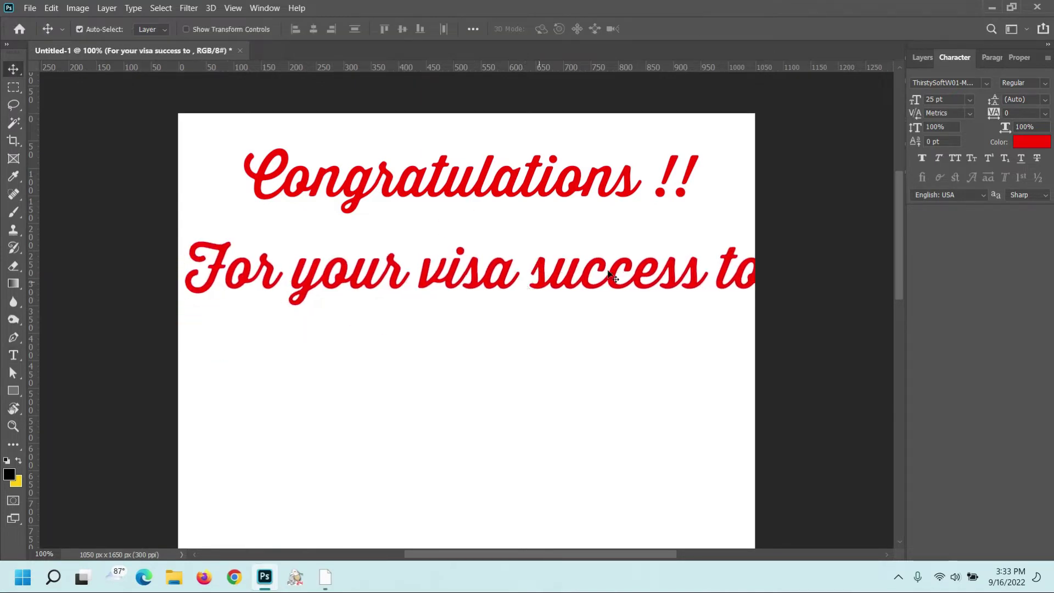
Set the second line to Arial Bold 18 pt and move it closer to the heading
click(987, 84)
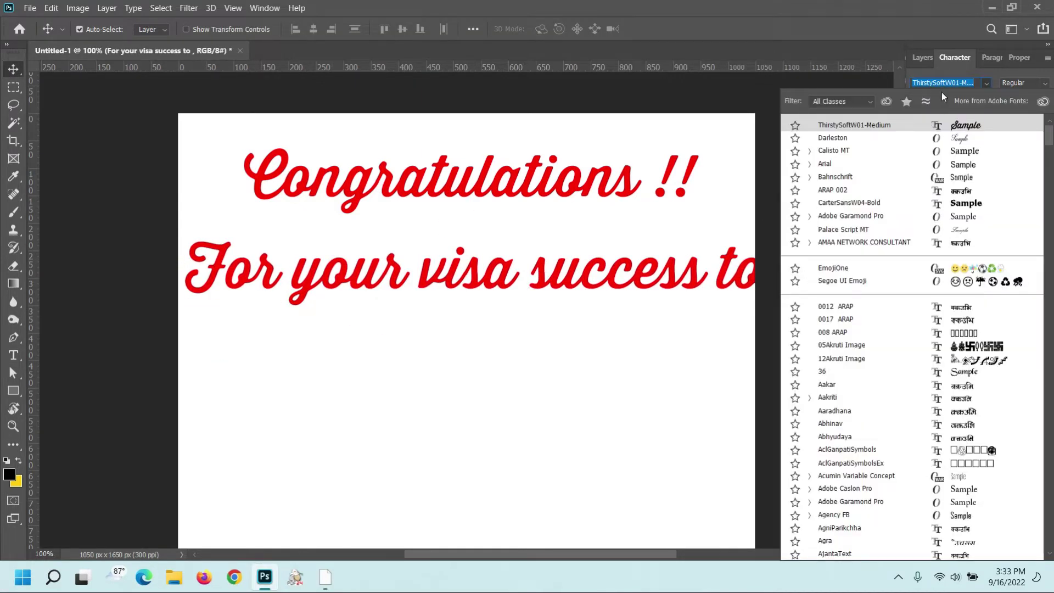
text(ari)
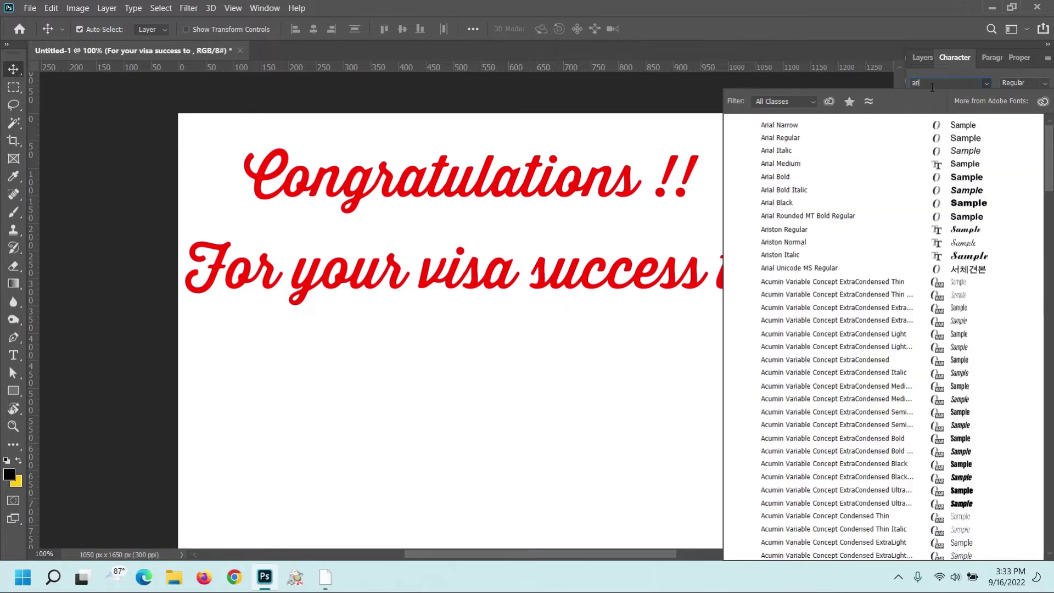
text(al)
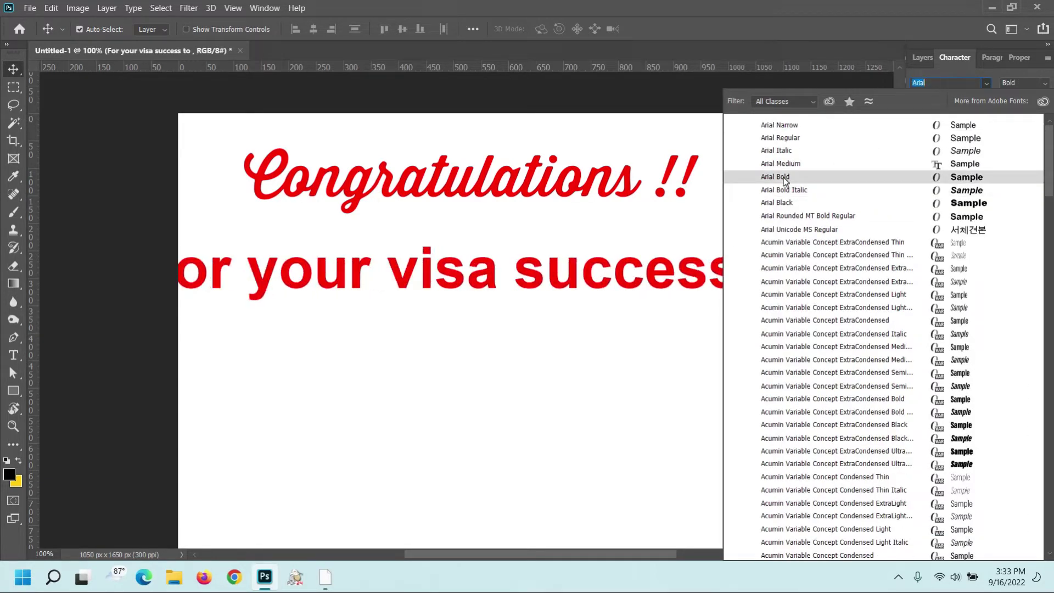
click(786, 178)
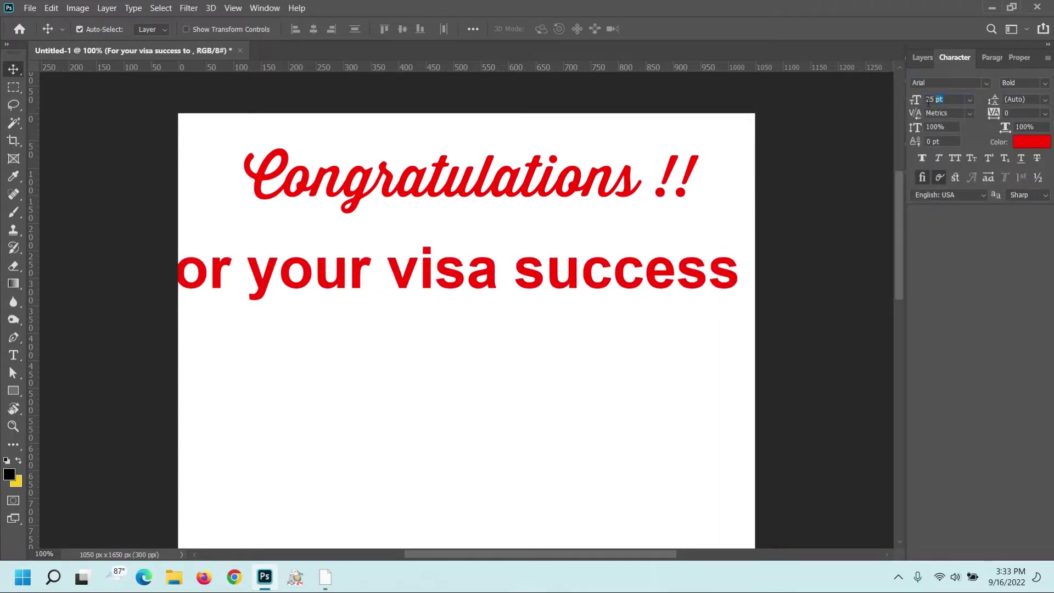
text(8)
key(Return)
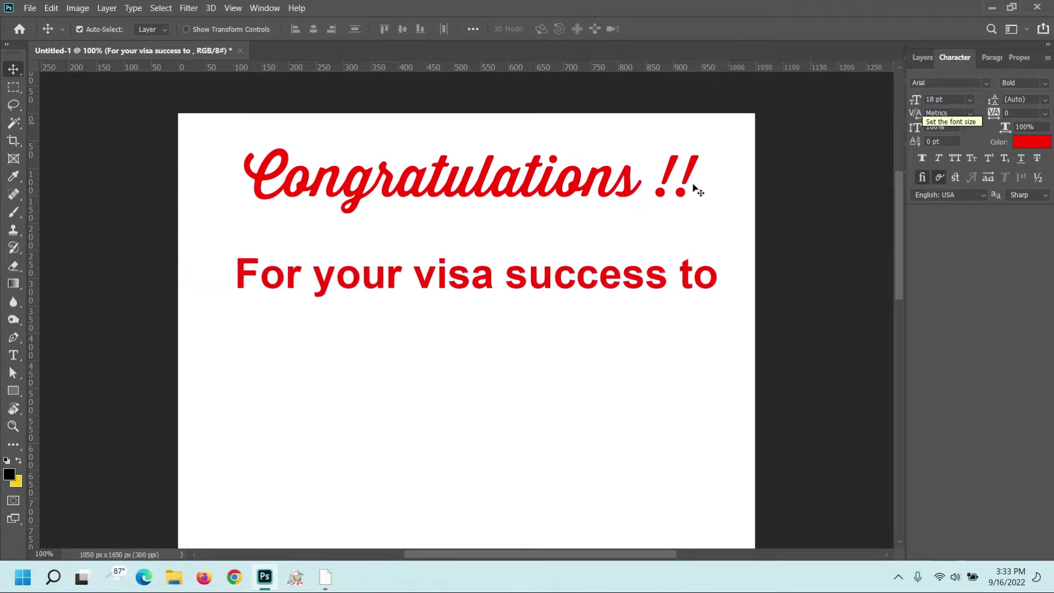
drag(545, 276, 543, 258)
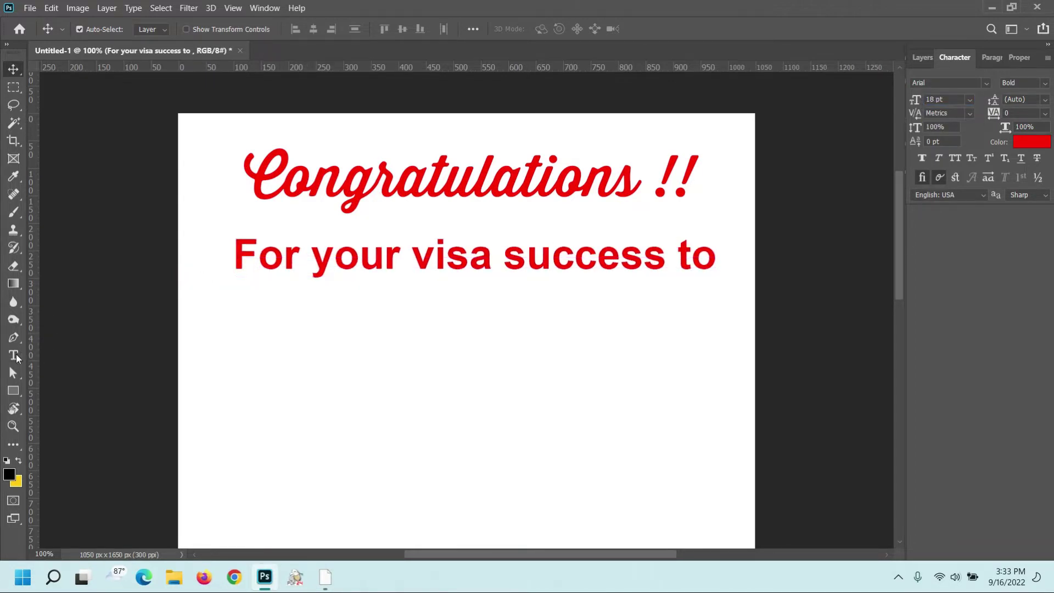
Change the line's capital F to a lowercase f
click(13, 356)
drag(252, 253, 238, 256)
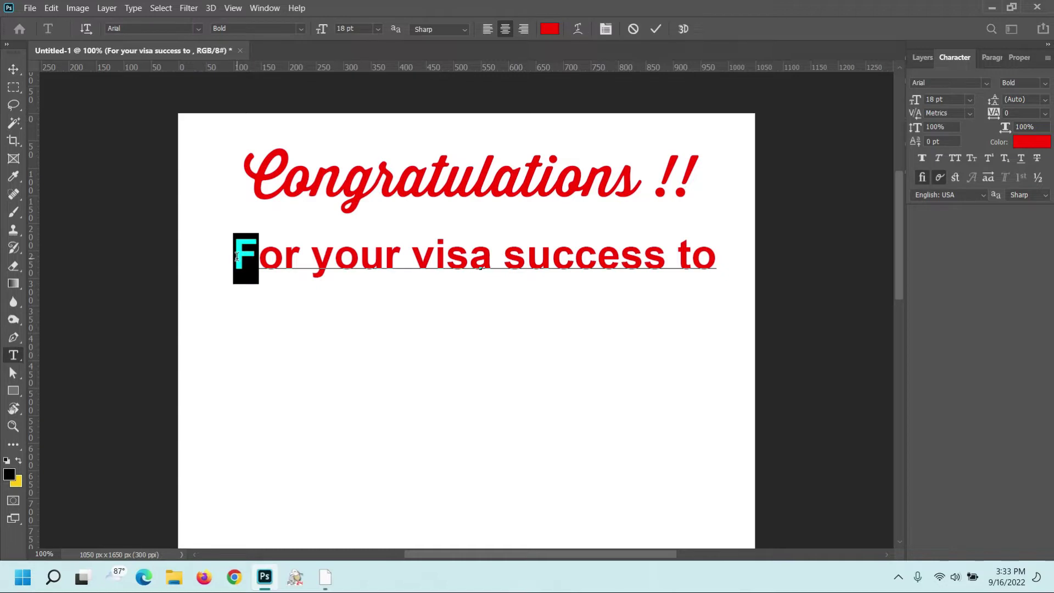
text(f)
click(14, 69)
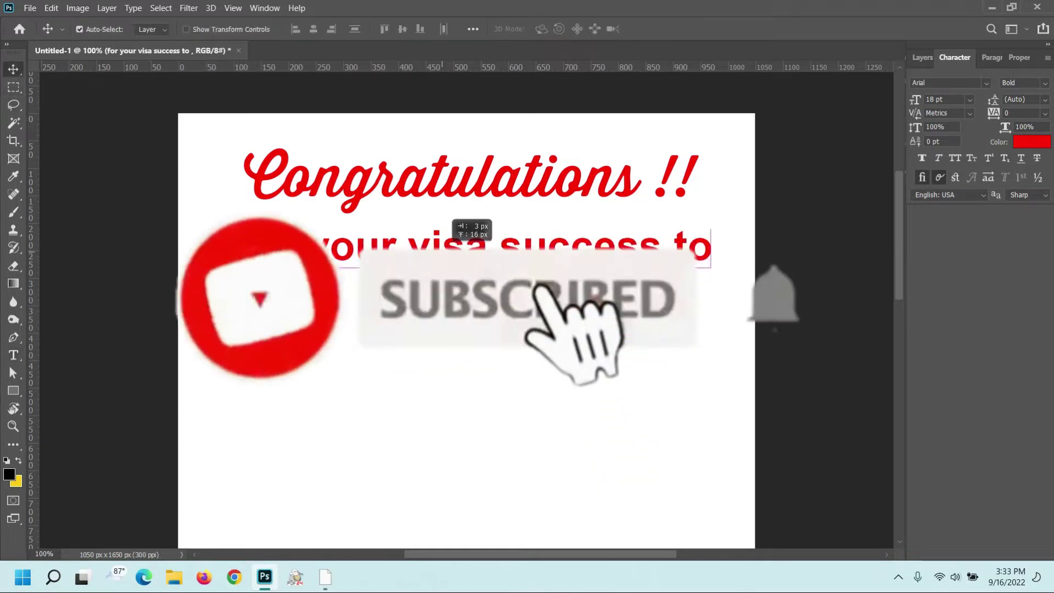
Make the line black (000000), 15 pt Arial Regular, and centre it under the heading
click(1028, 142)
text(000000)
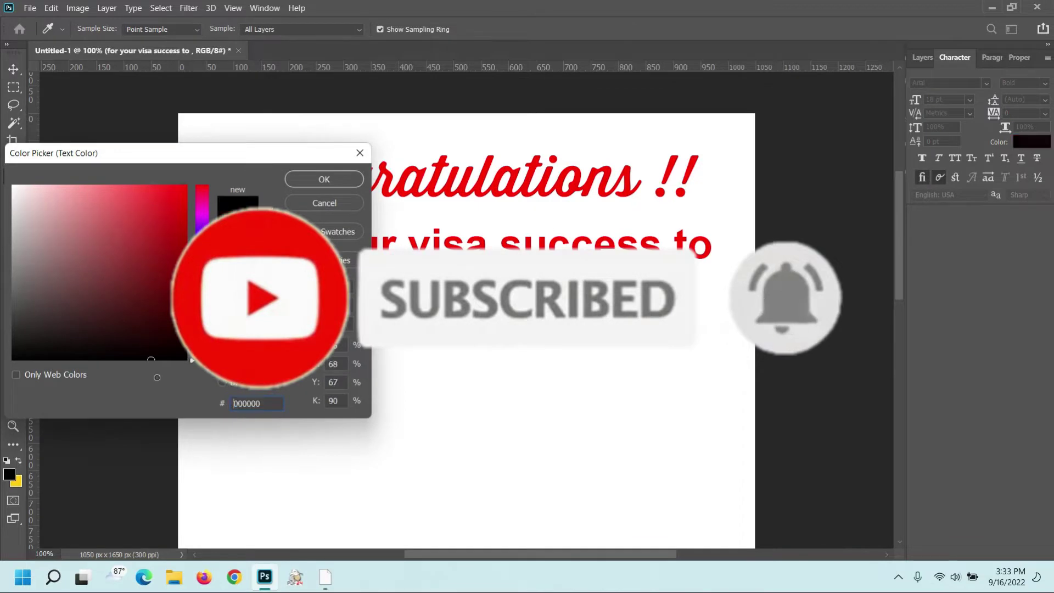
click(324, 179)
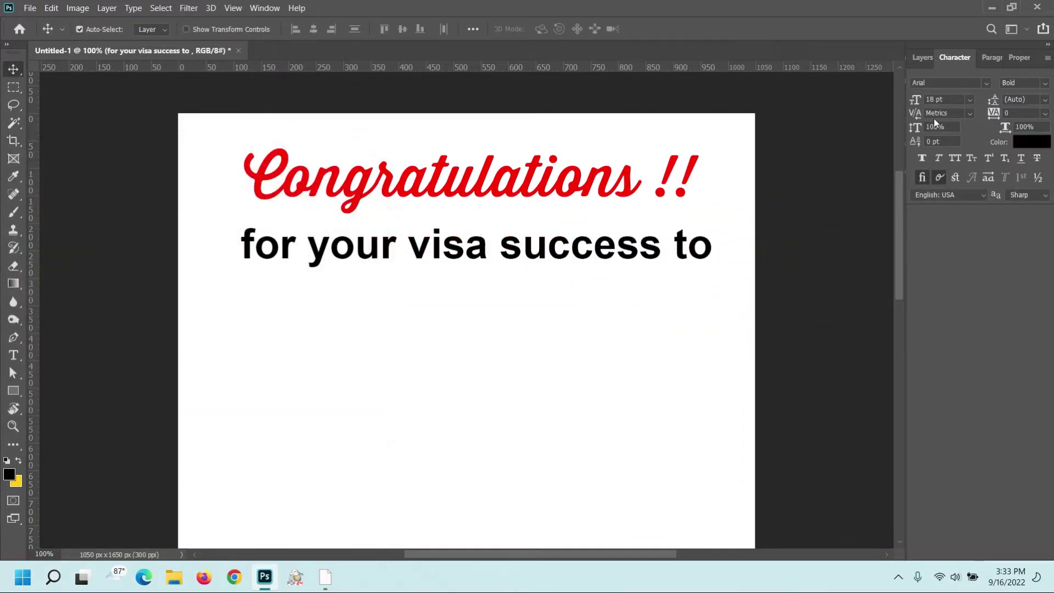
click(950, 99)
text(15)
key(Return)
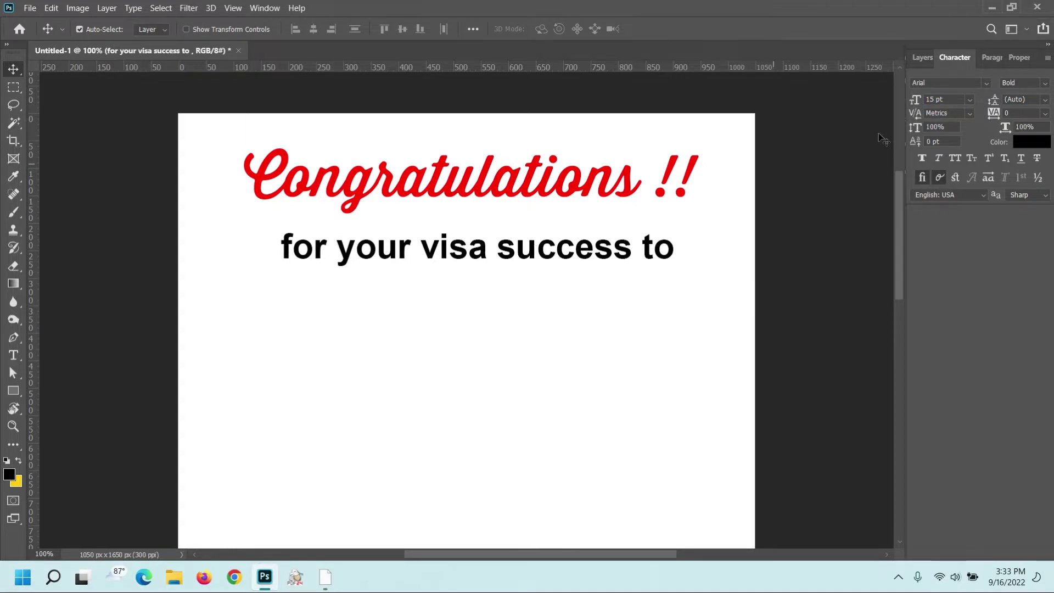
click(1046, 83)
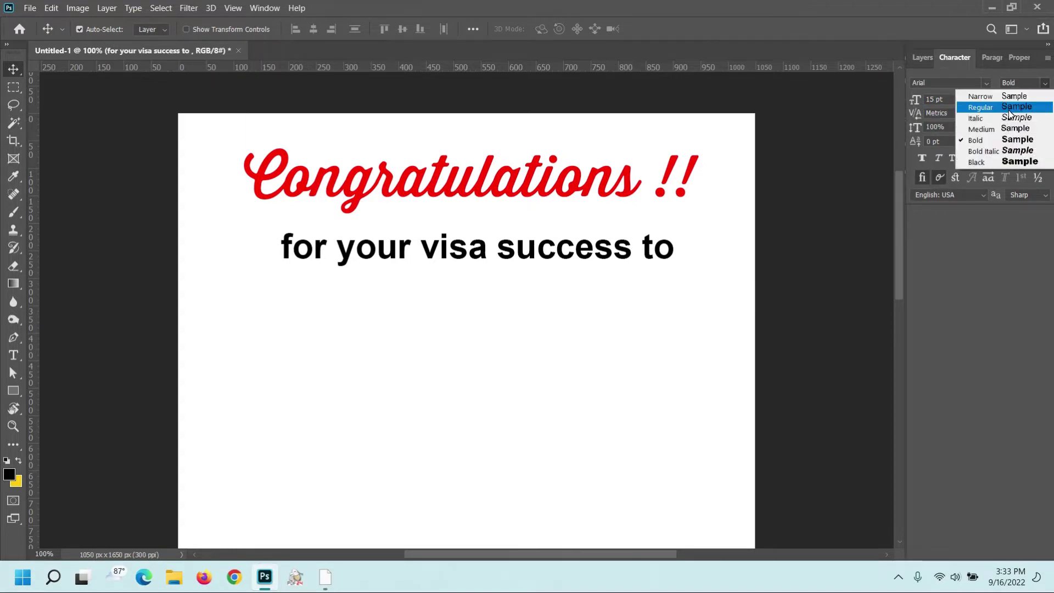
click(971, 105)
drag(595, 248, 588, 248)
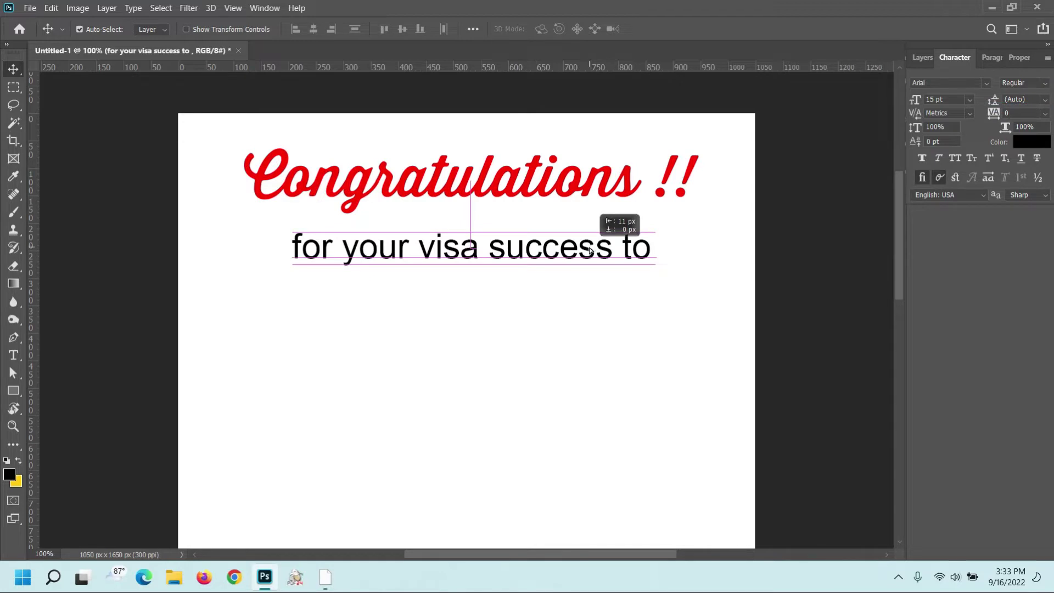
Add the word JAPAN below the second line in Calisto MT
click(13, 355)
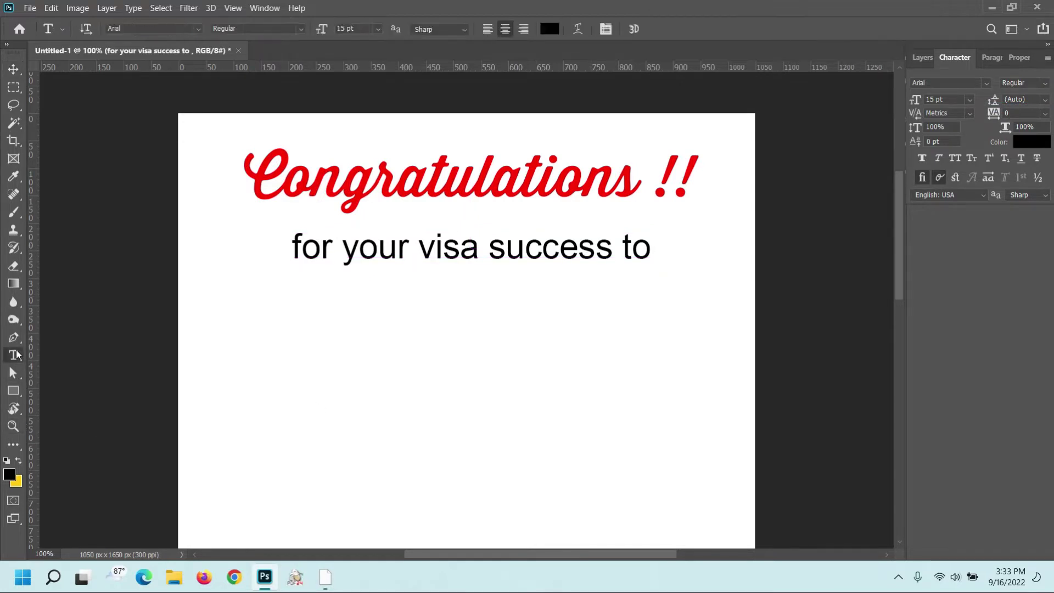
click(457, 345)
text(JAPA)
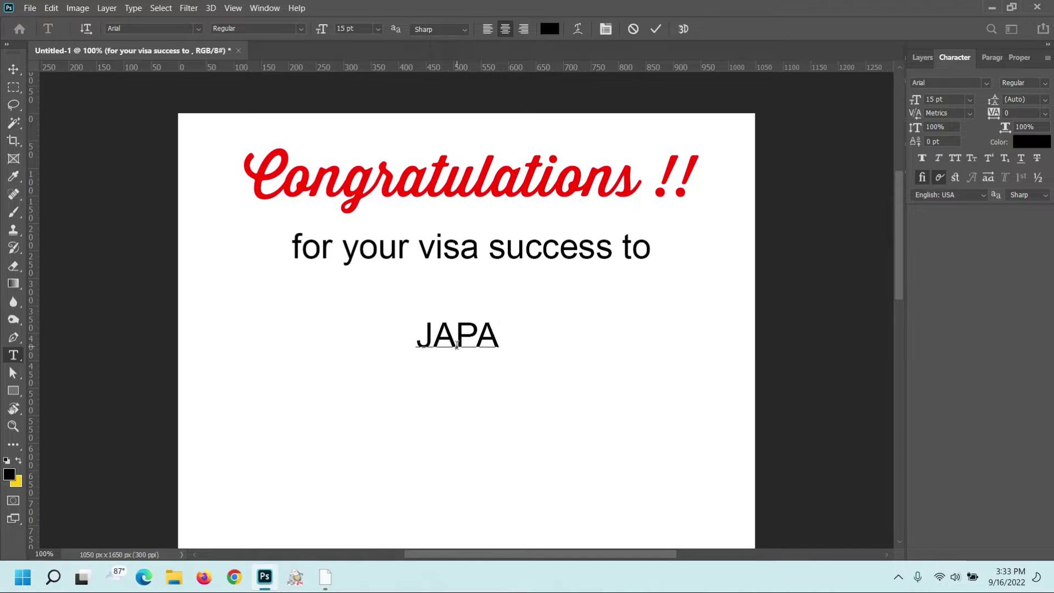
text(N)
key(ctrl+a)
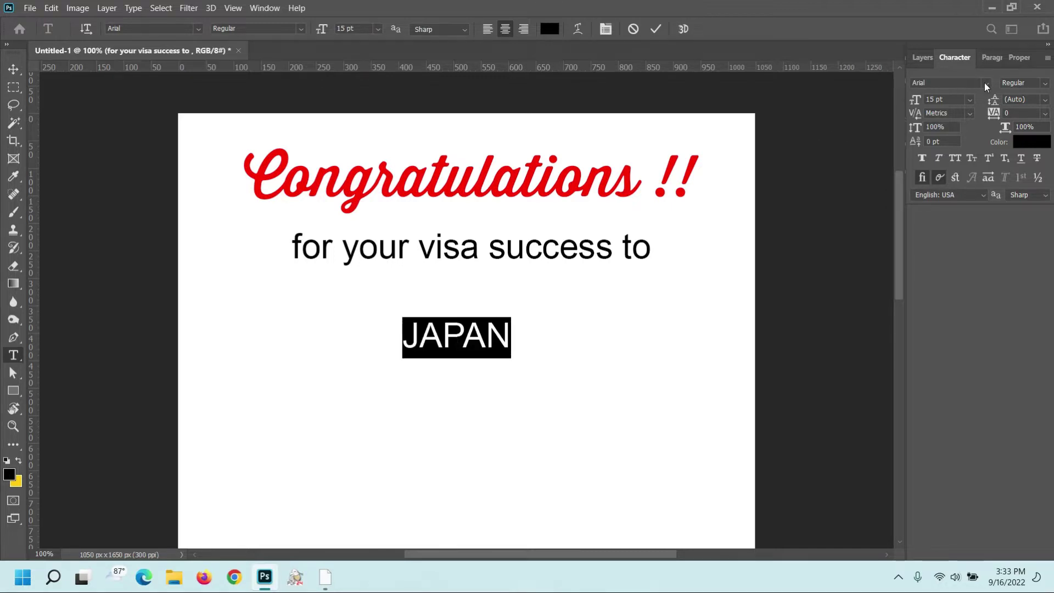
click(984, 82)
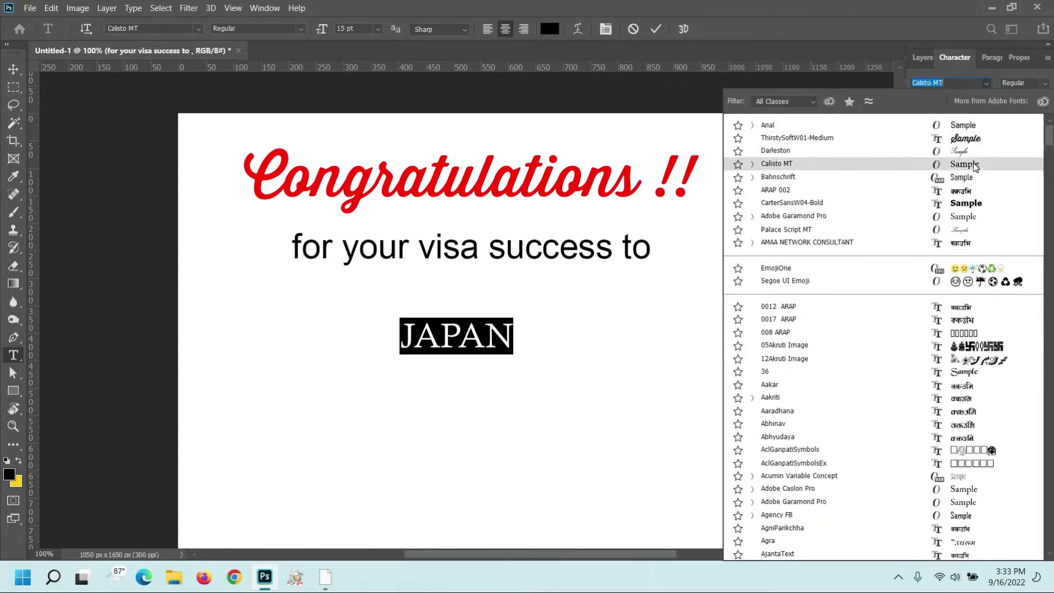
click(778, 164)
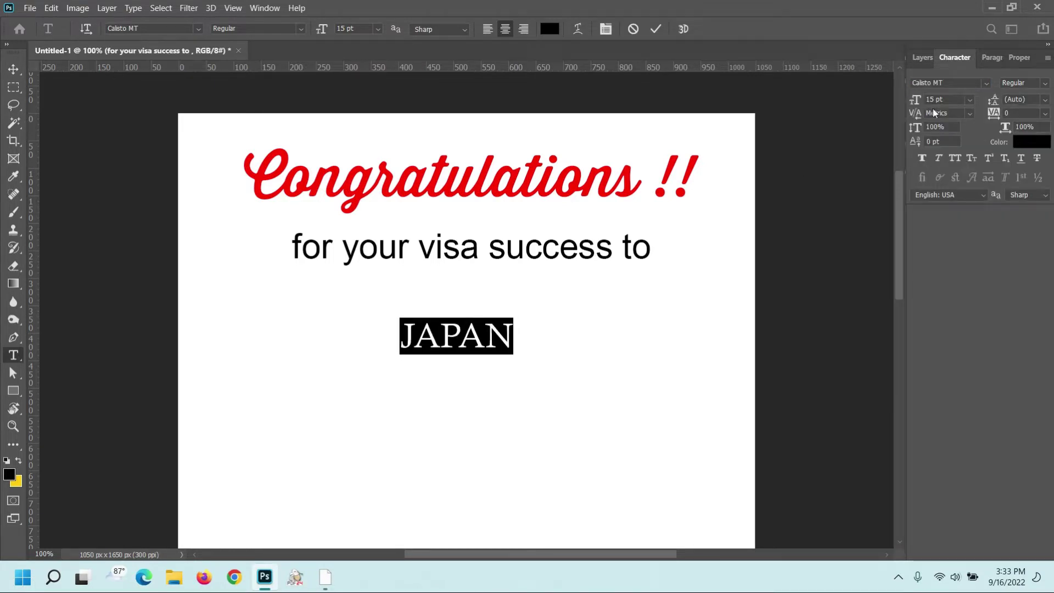
Make JAPAN bold at 20 pt
text(18)
key(Return)
click(922, 160)
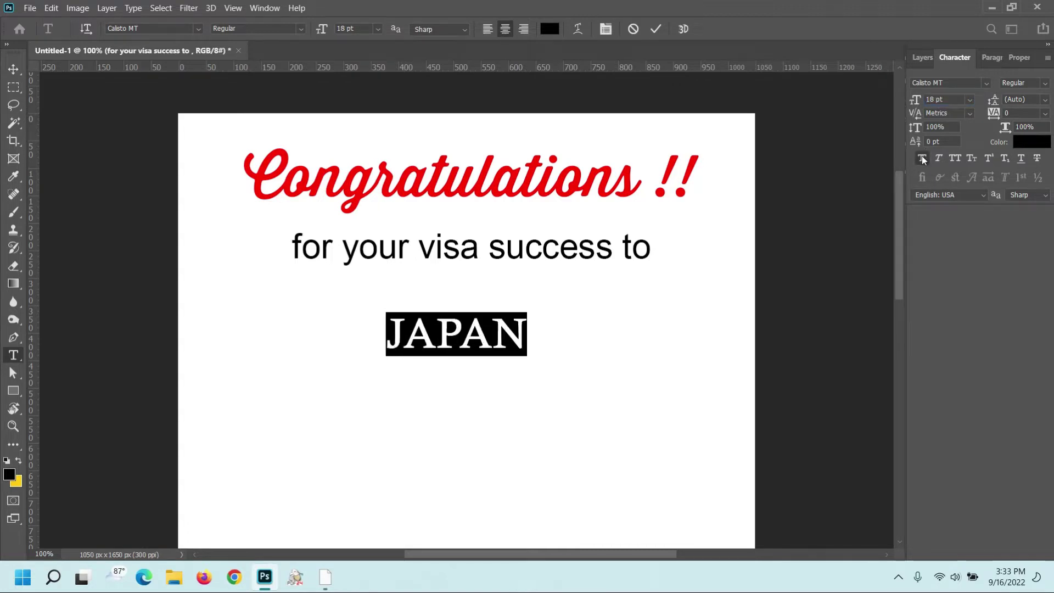
text(0)
key(Return)
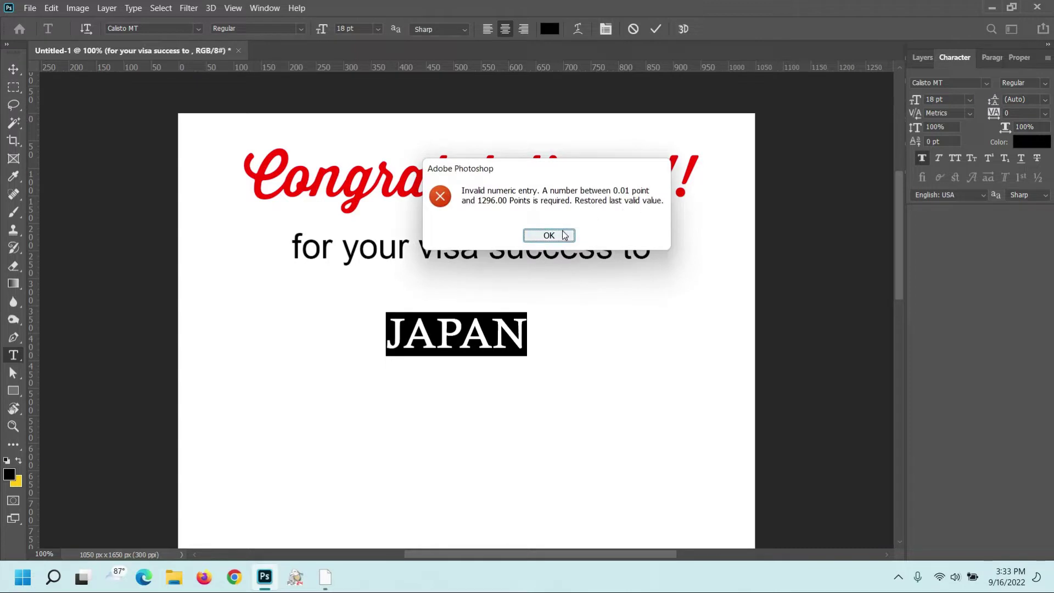
click(549, 235)
text(2)
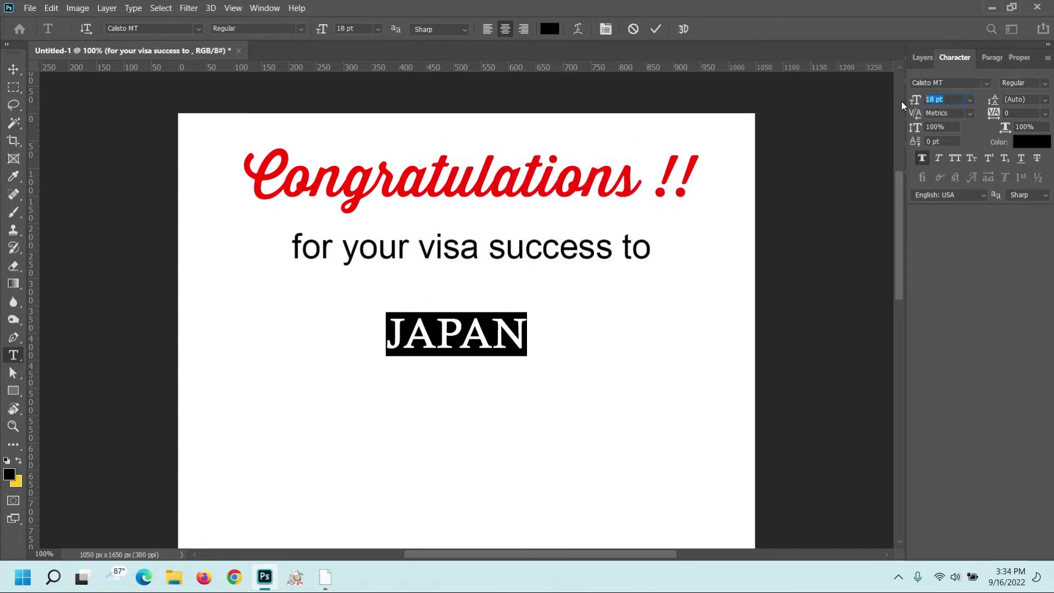
text(0)
key(Return)
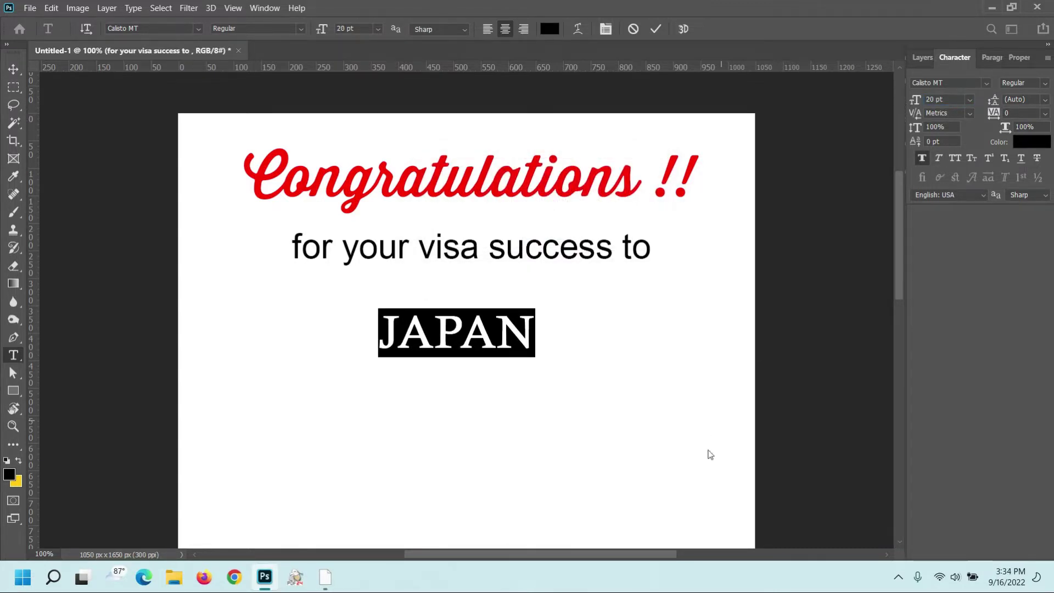
Colour JAPAN a light green and commit the text
click(549, 28)
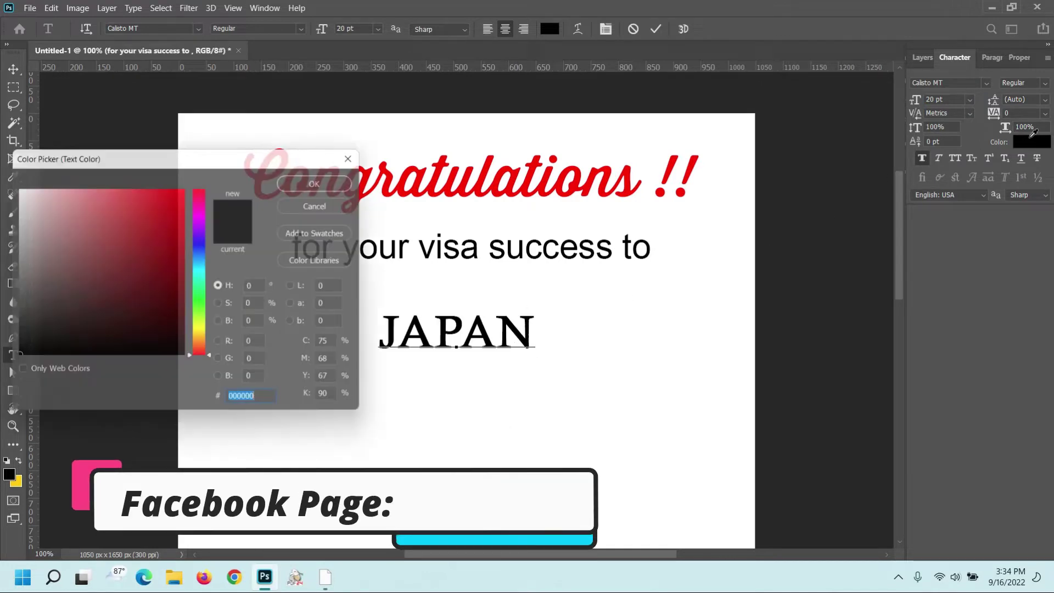
click(203, 311)
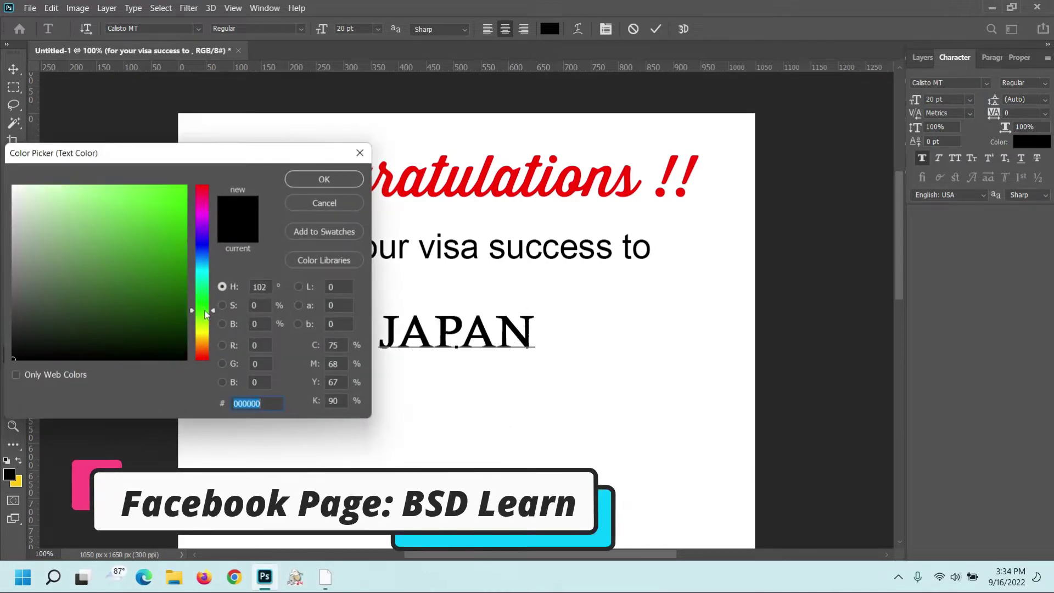
click(175, 286)
drag(175, 286, 181, 267)
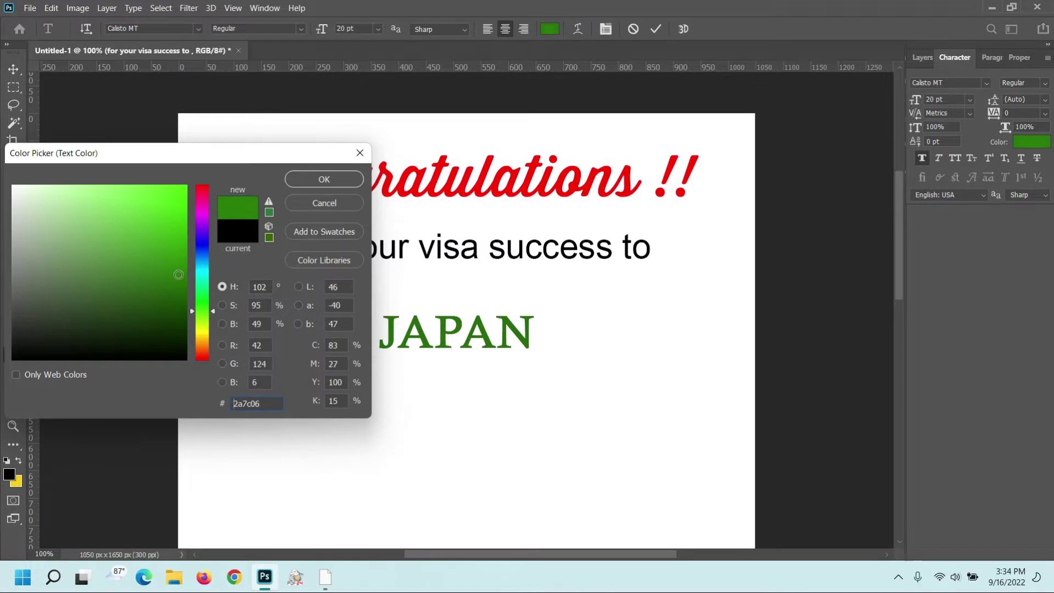
click(304, 179)
click(13, 69)
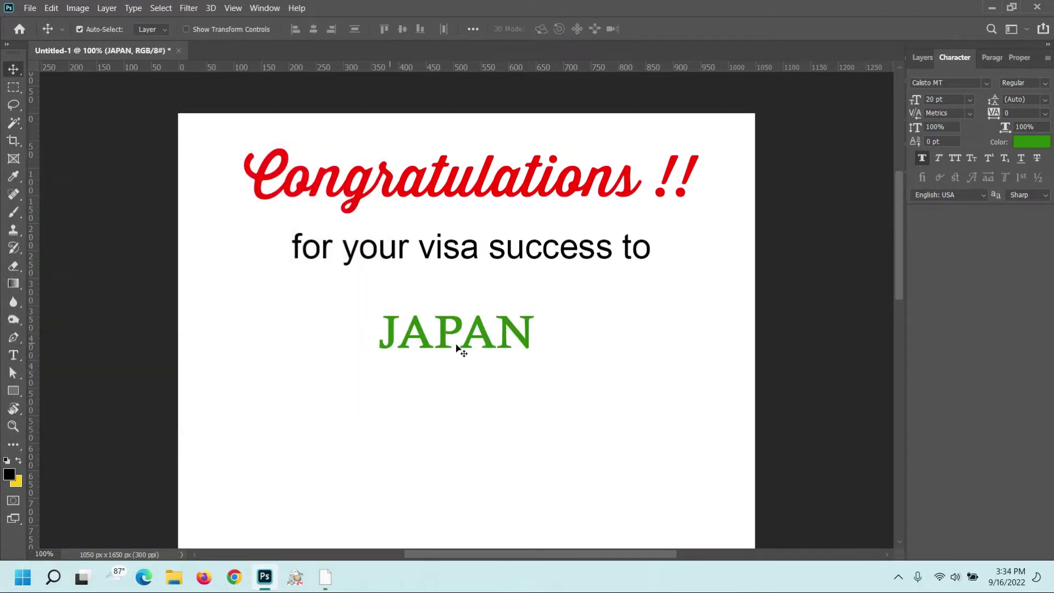
Move JAPAN up just under the second line
mouse_move(468, 345)
mouse_down()
mouse_move(523, 314)
mouse_move(475, 303)
mouse_up()
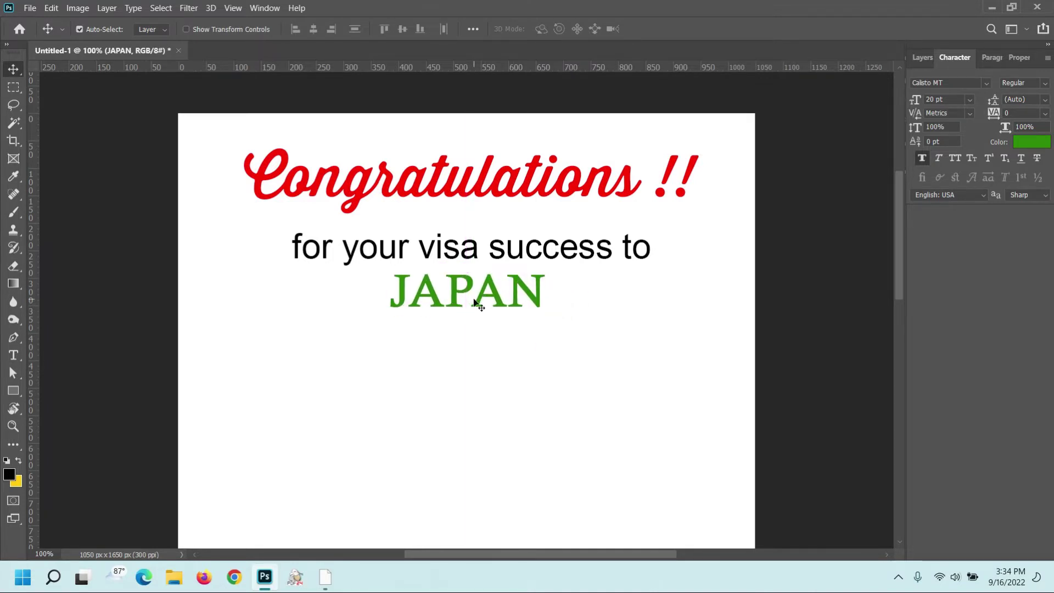
scroll(473, 300, up, 1)
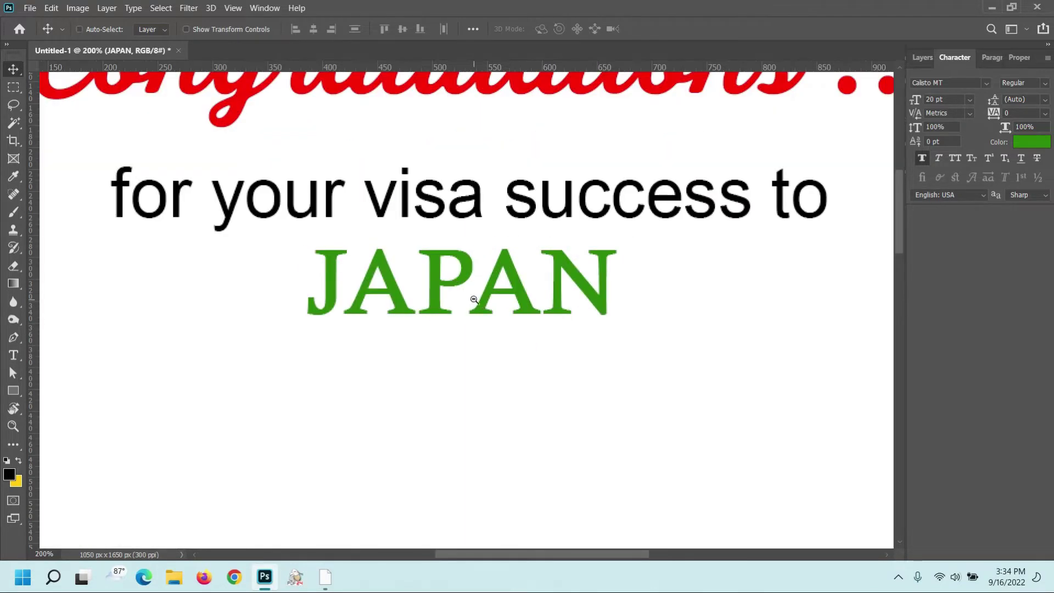
scroll(474, 300, down, 1)
drag(474, 299, 470, 223)
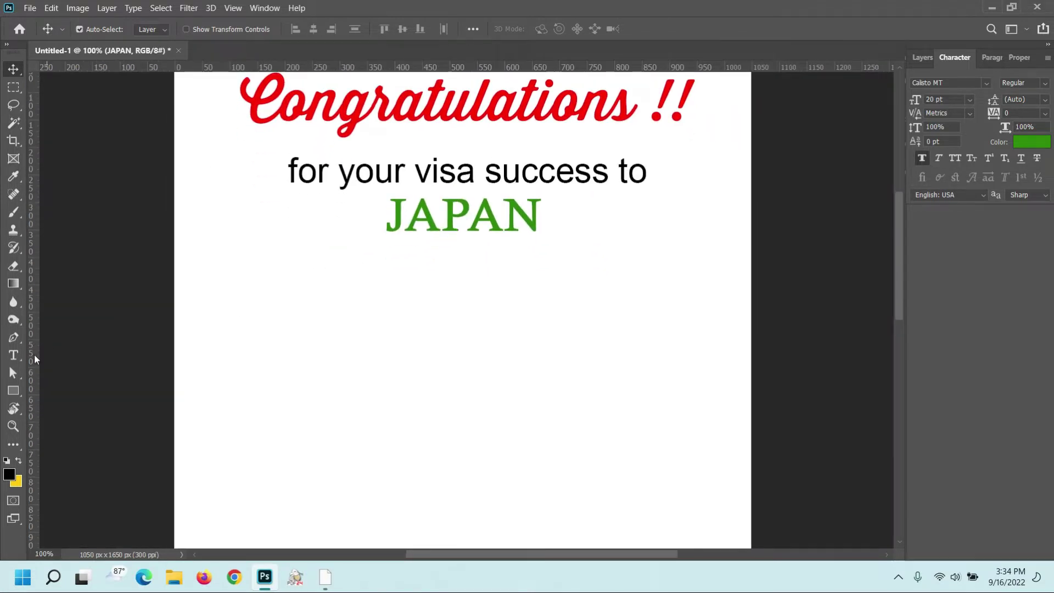
Add the recipient's name as a new line centred below JAPAN
click(13, 356)
click(231, 360)
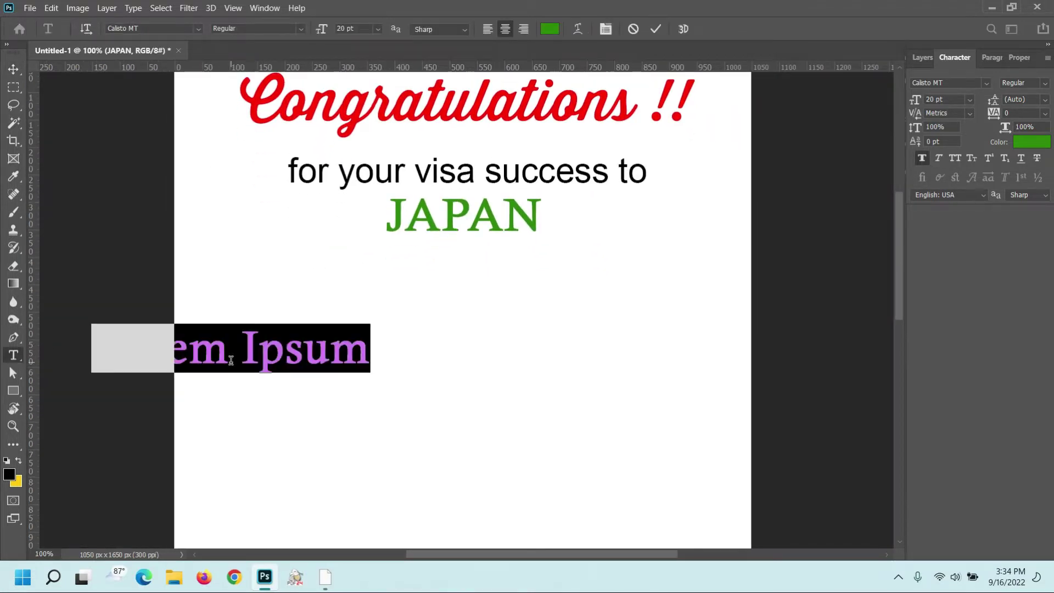
text(Miss. Mamata Poudel)
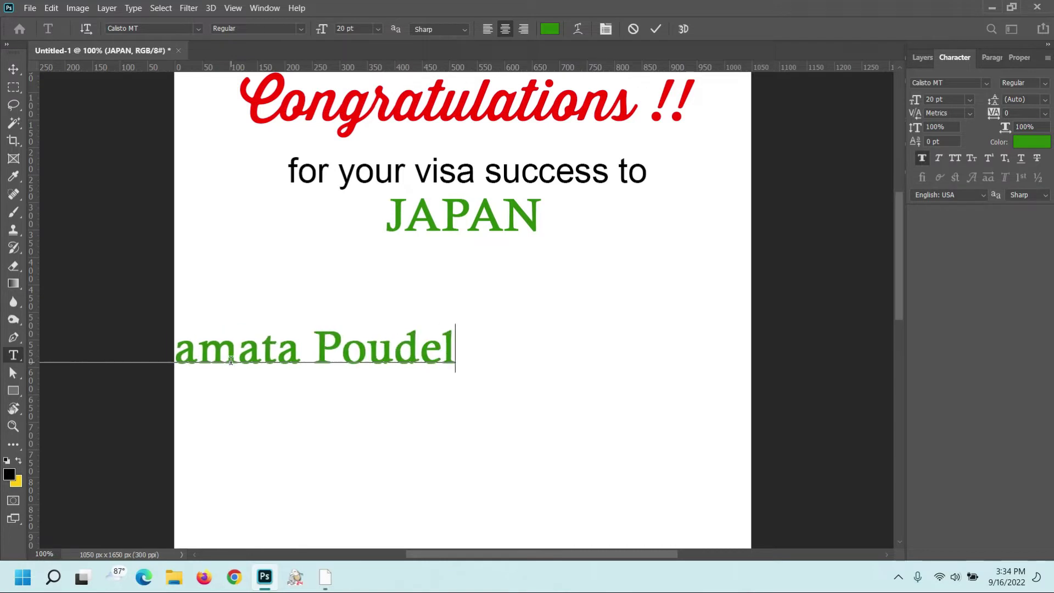
click(14, 69)
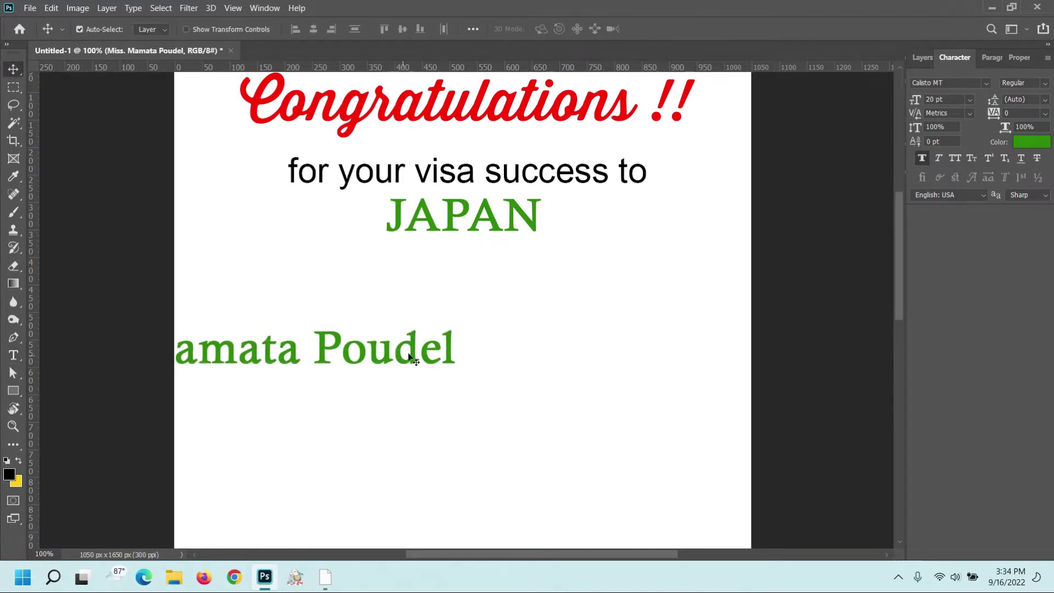
drag(410, 358, 628, 293)
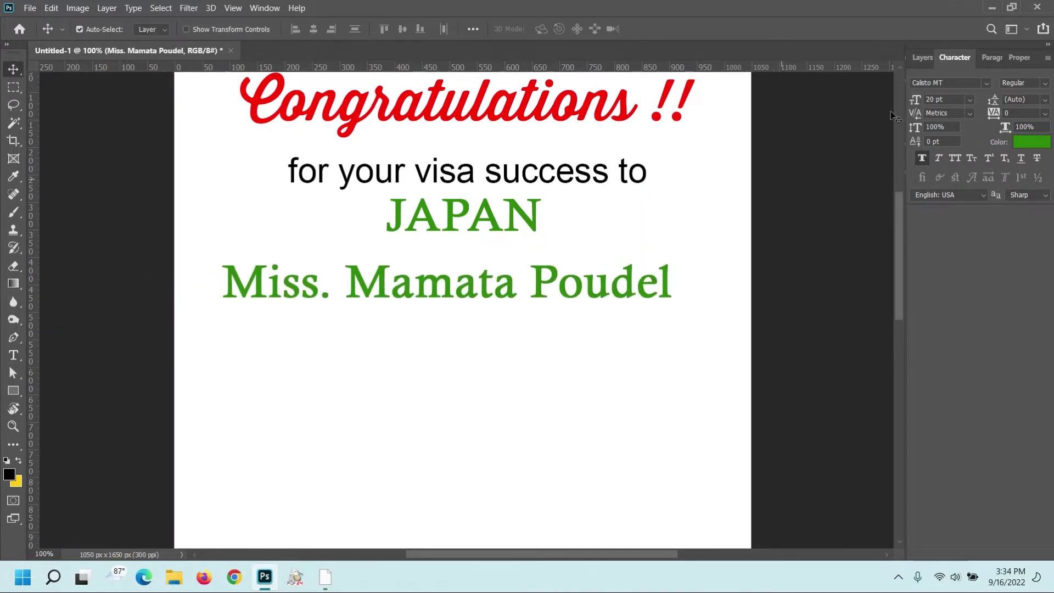
Set the name line to 18 pt Darleston script
text(18)
key(Return)
click(987, 83)
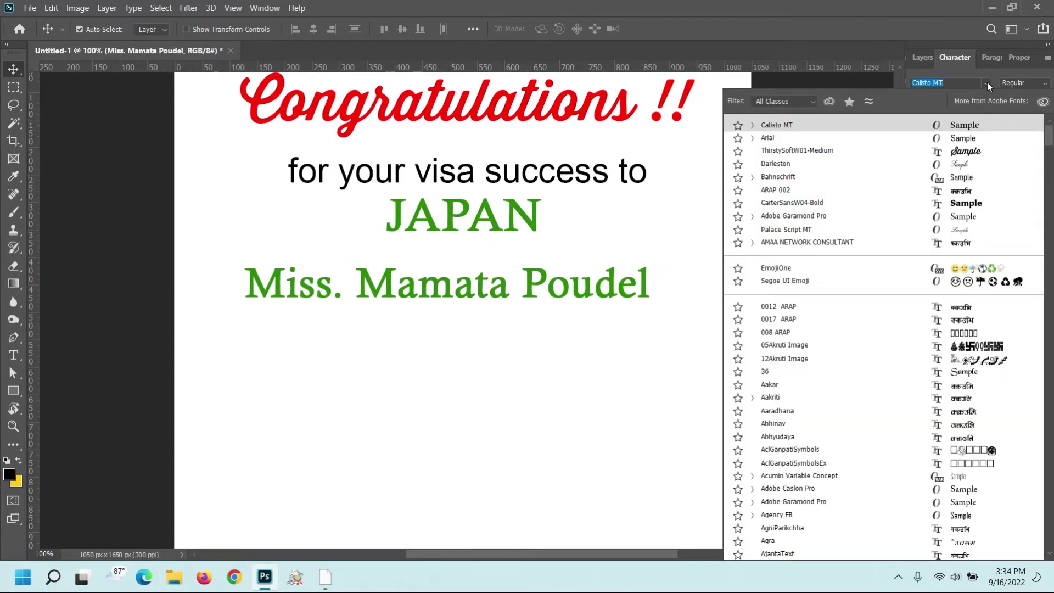
click(964, 165)
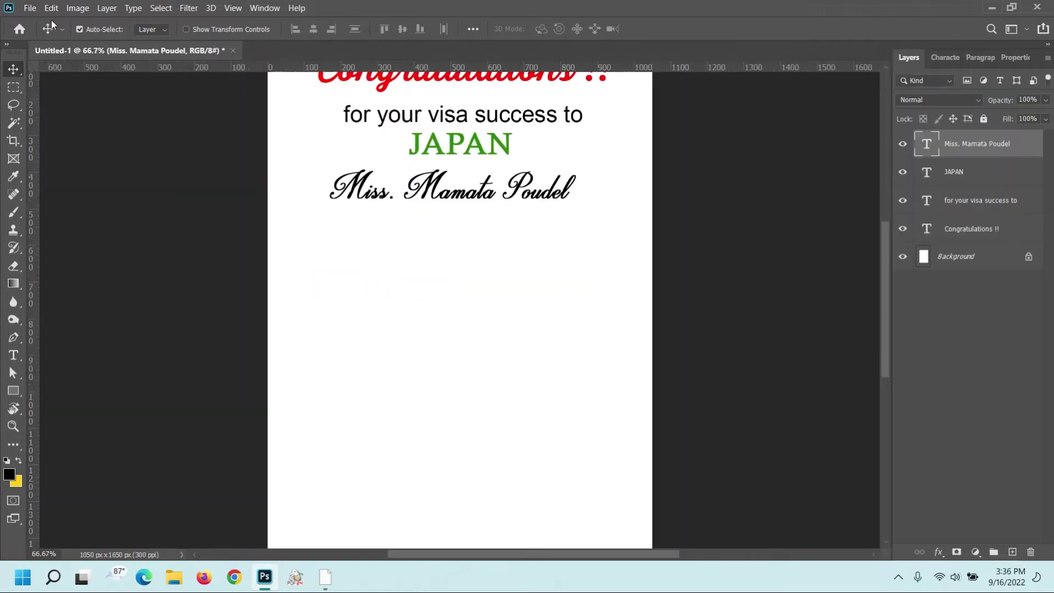
click(29, 8)
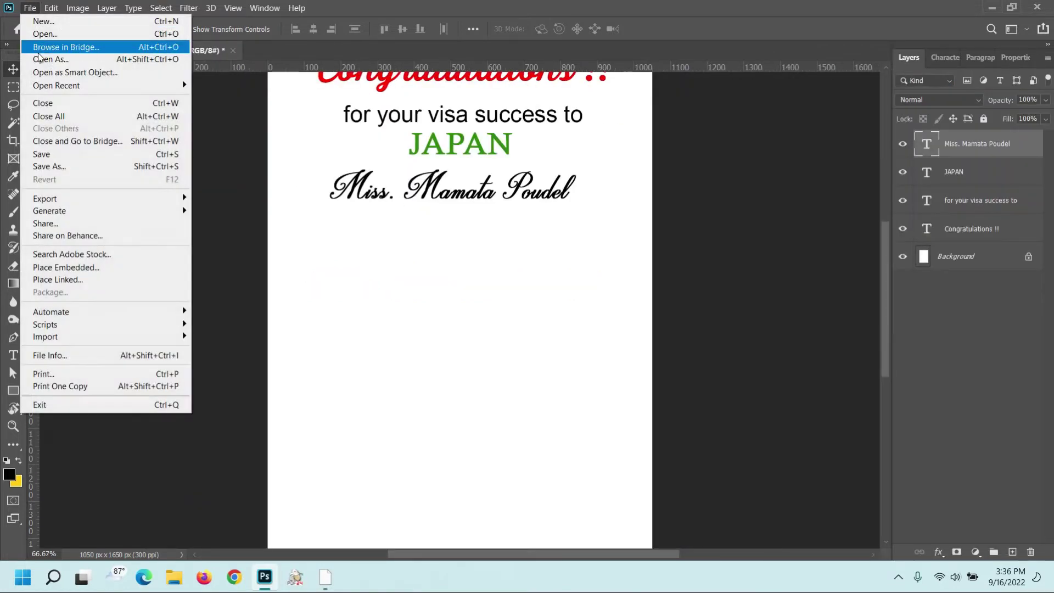
Open Untitled-2.png and drag the Japan illustration into the card document
click(50, 34)
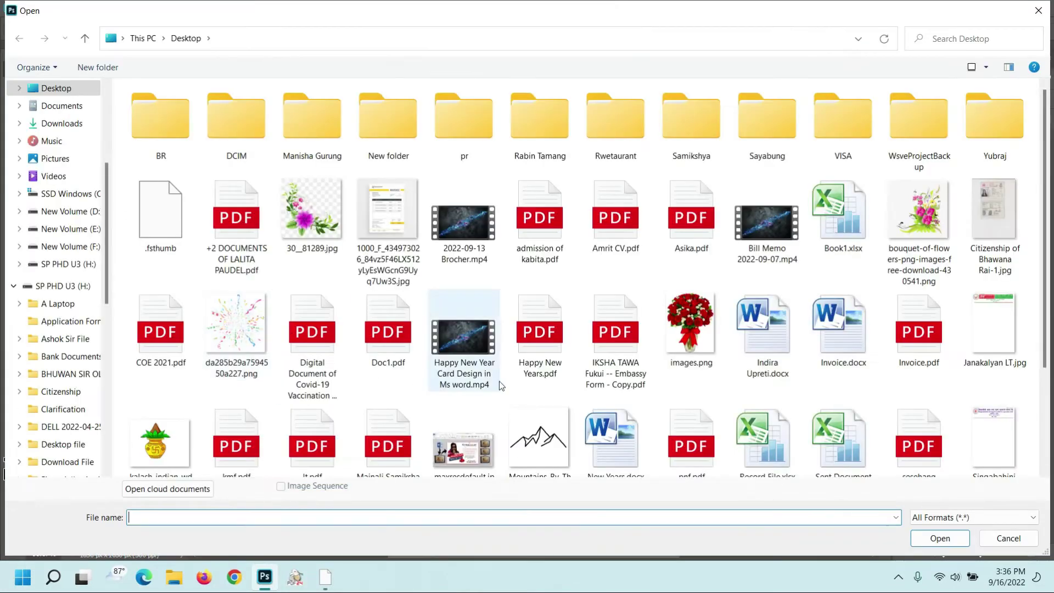
scroll(499, 382, down, 2)
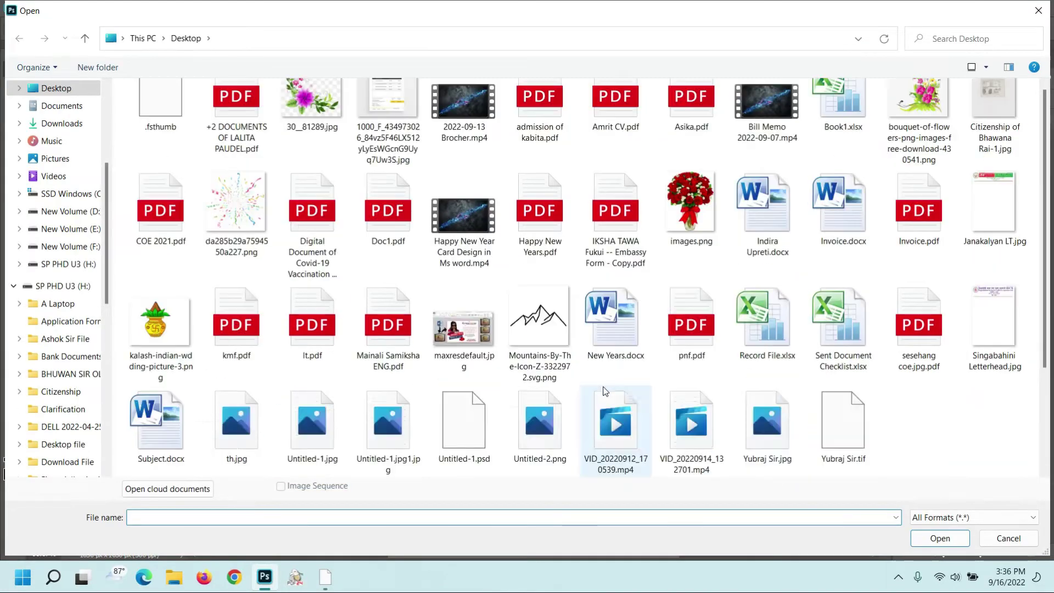
click(551, 435)
click(940, 538)
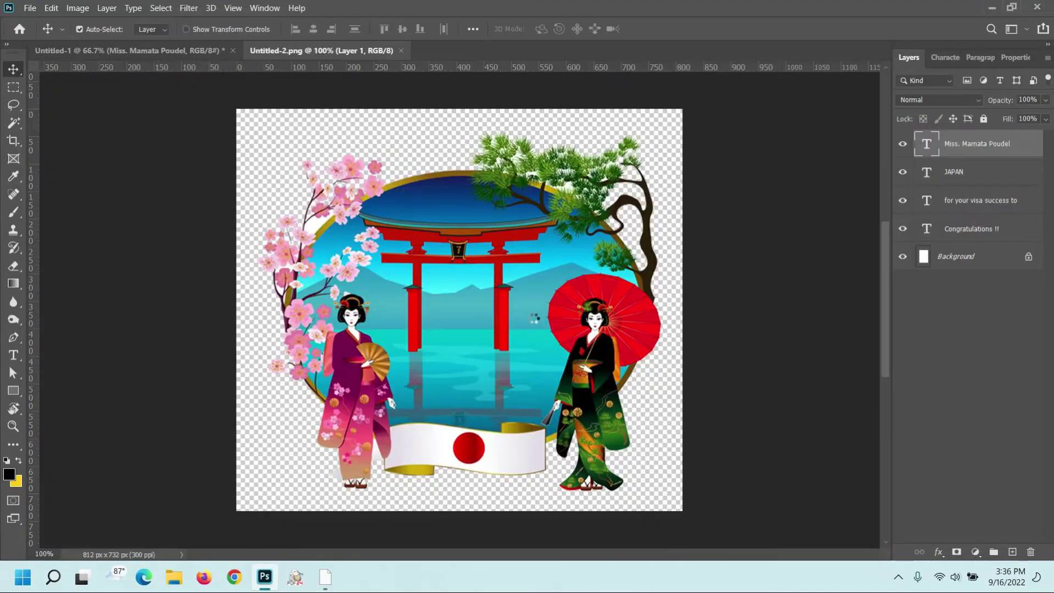
mouse_move(512, 309)
mouse_down()
mouse_move(201, 54)
mouse_move(466, 309)
mouse_move(464, 344)
mouse_up()
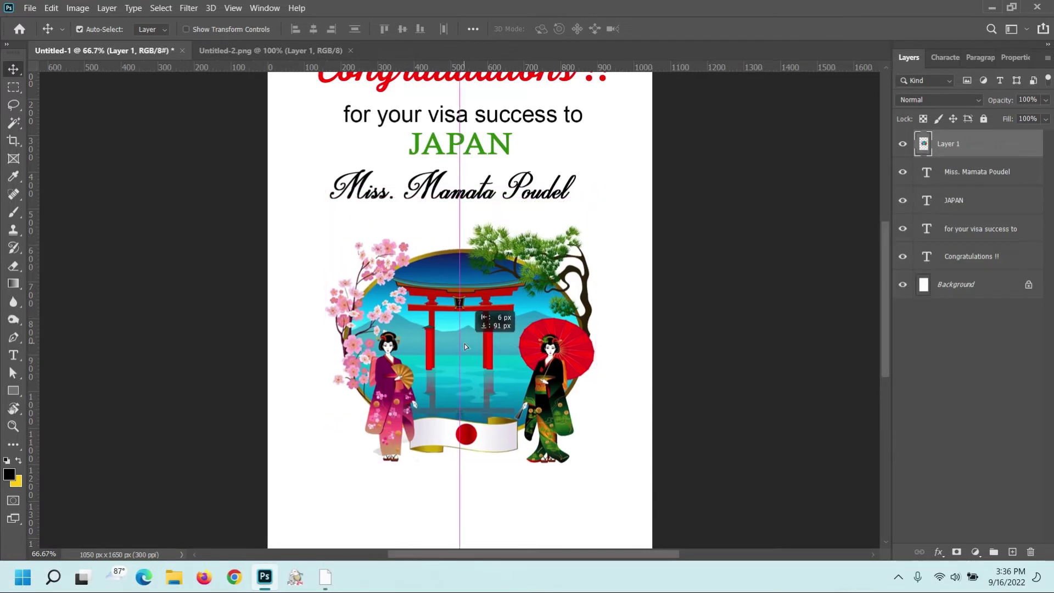
Scale the illustration to about 77% and centre it below the name
key(ctrl+t)
key(ctrl+minus)
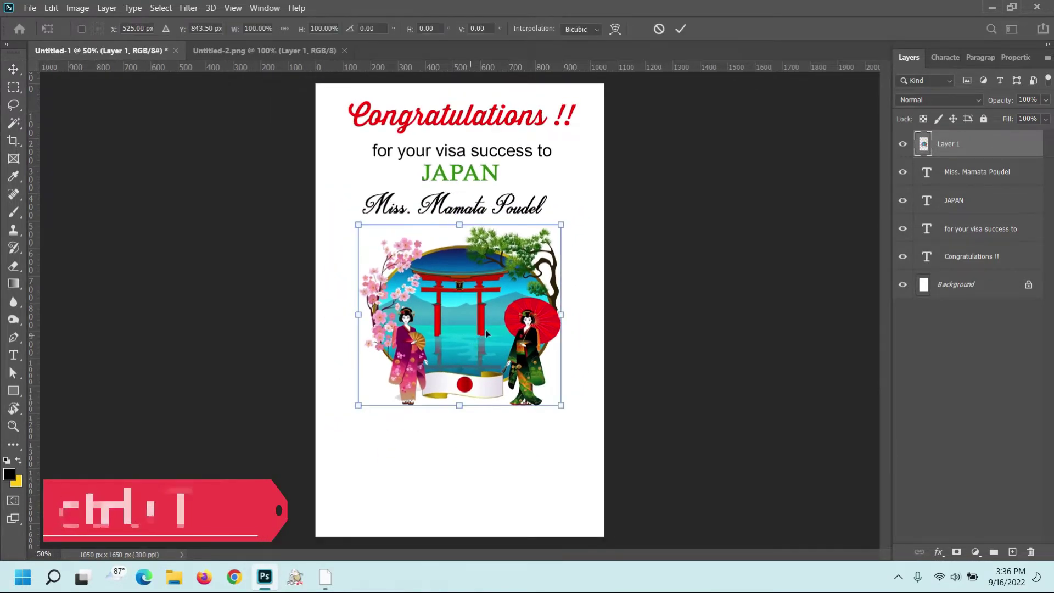
drag(563, 226, 537, 246)
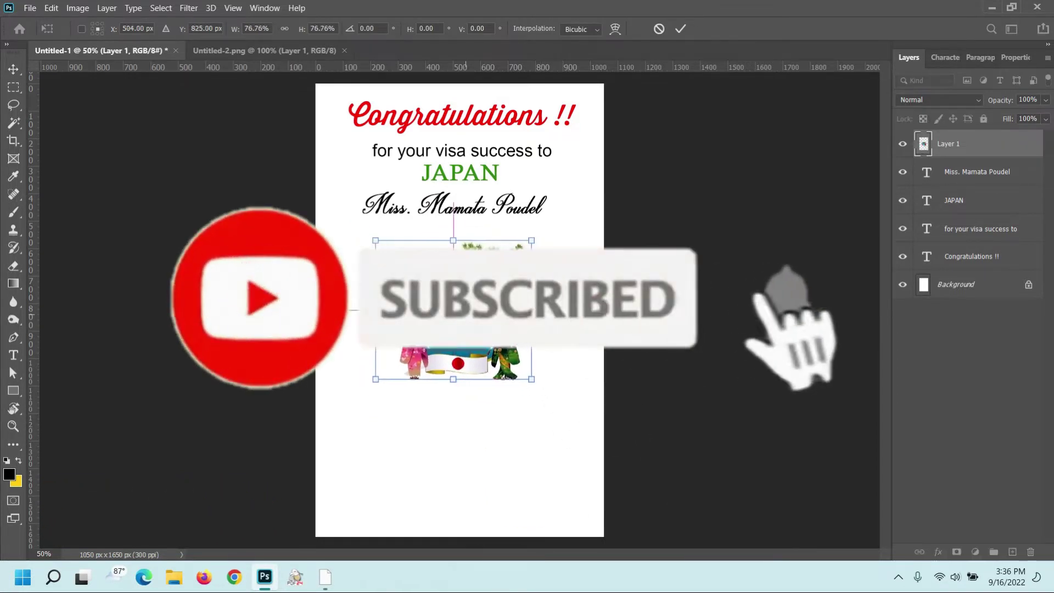
drag(459, 315, 459, 295)
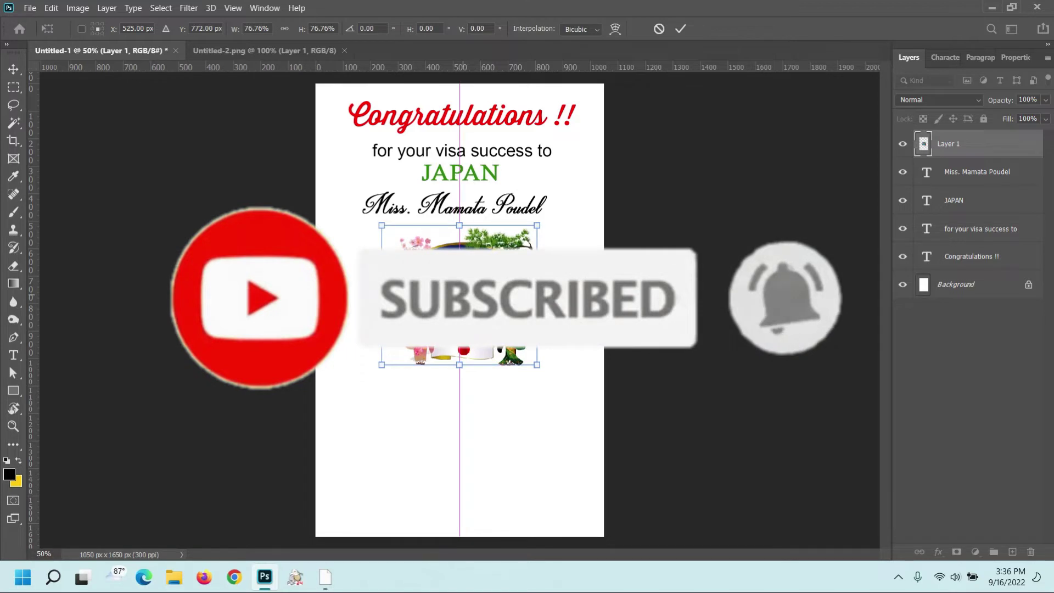
key(Return)
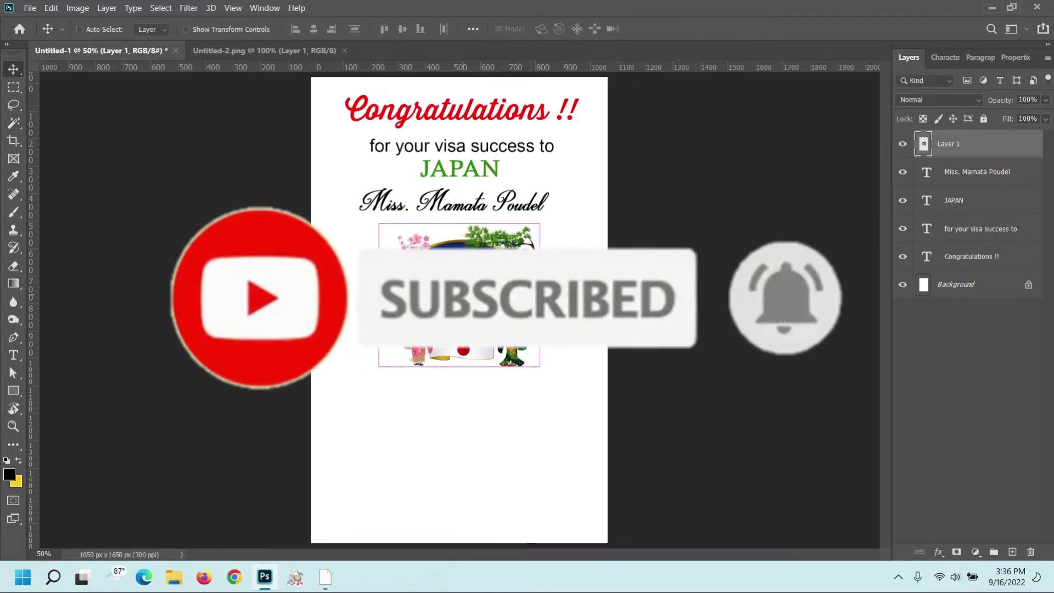
scroll(464, 299, up, 1)
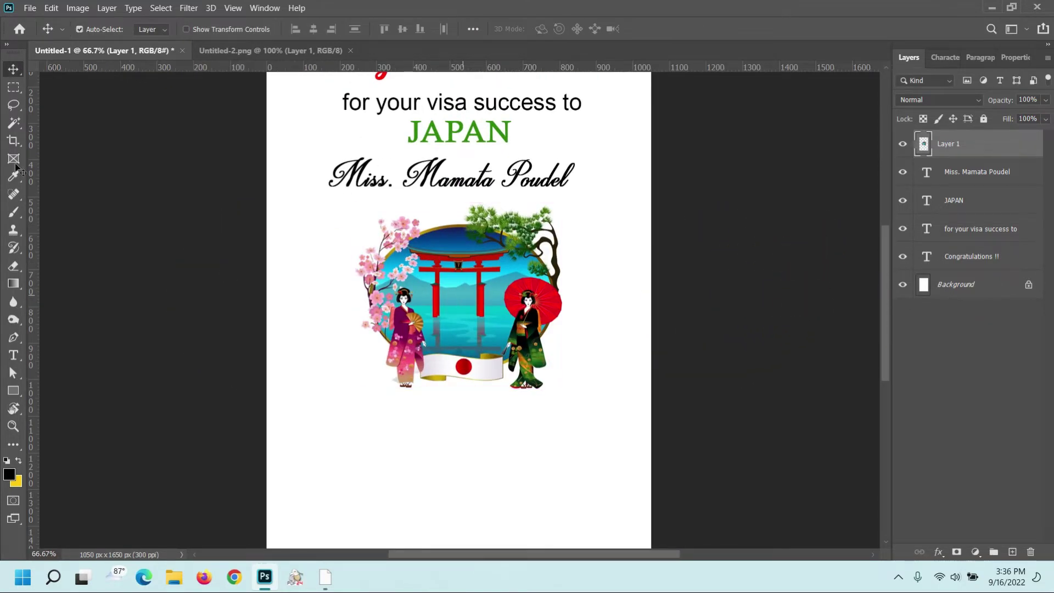
Start a Pen-tool shape below the illustration, placing its first three corners
click(14, 337)
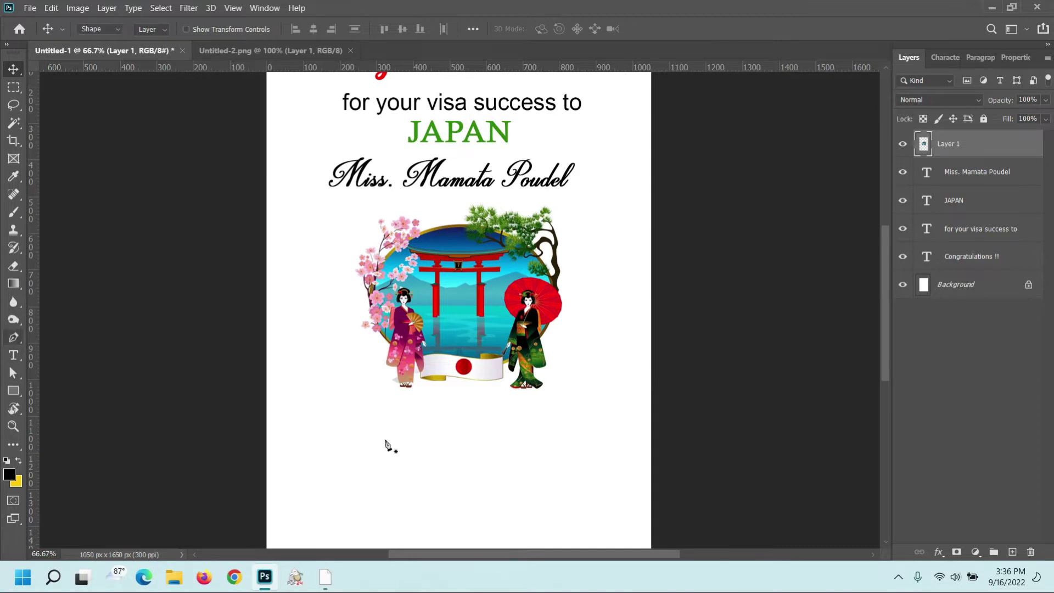
scroll(400, 419, up, 2)
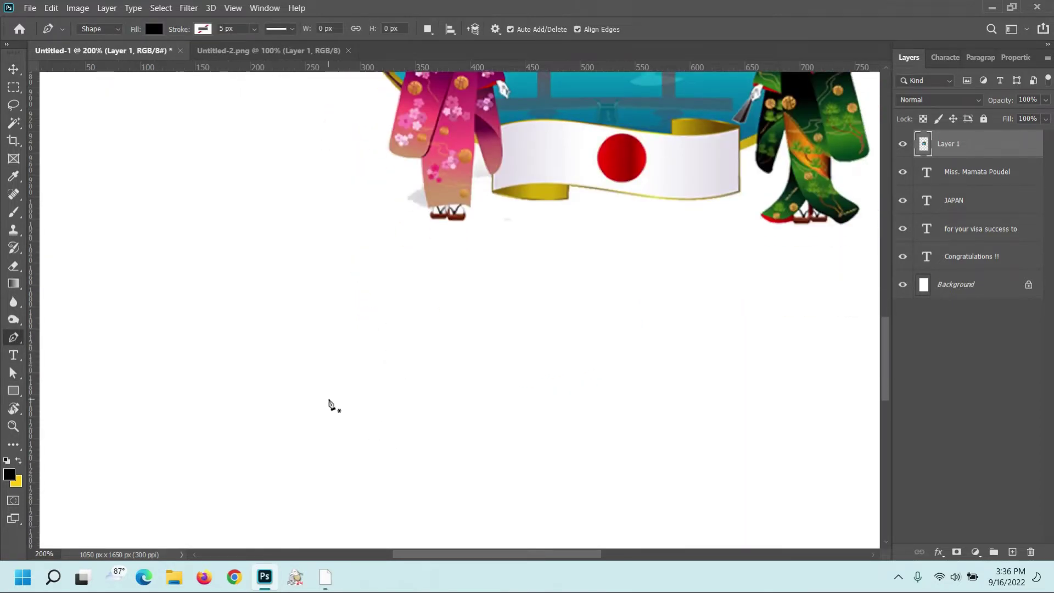
click(328, 397)
click(328, 345)
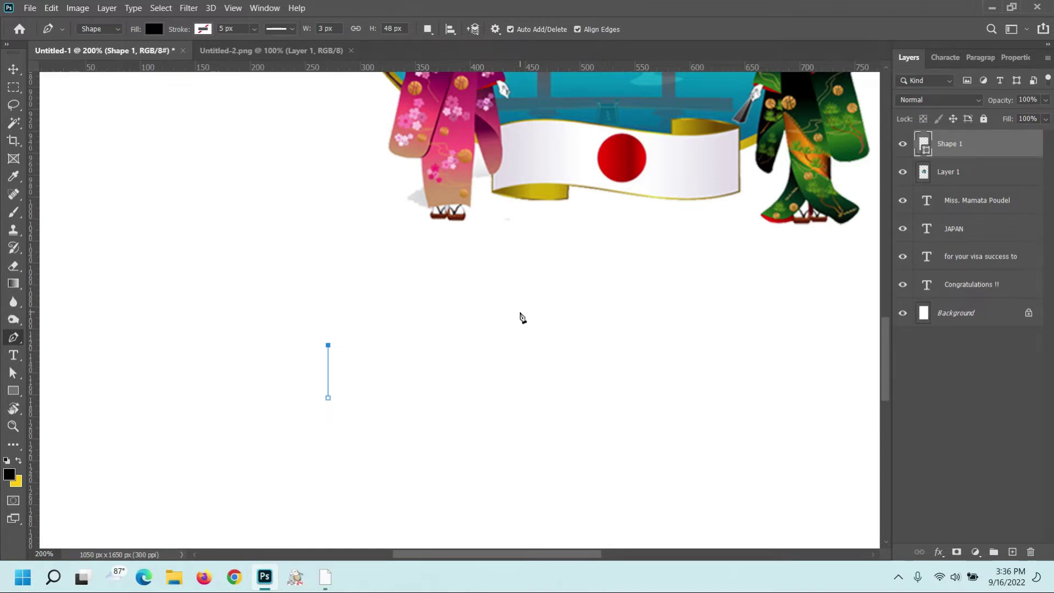
click(521, 313)
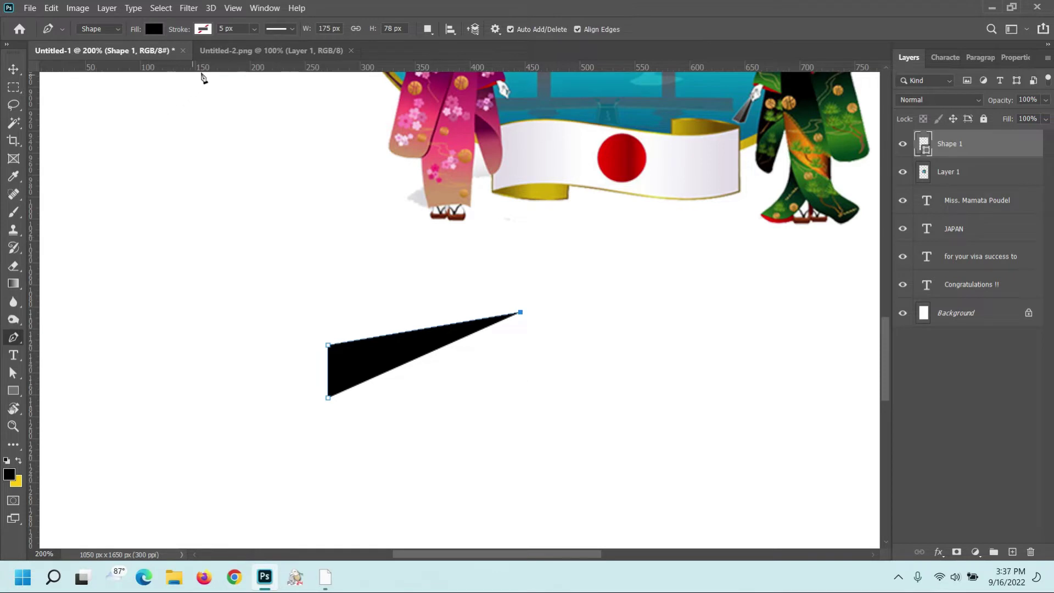
Add ruler guides, place the fourth corner to close the slanted band, then remove a guide
drag(210, 67, 347, 309)
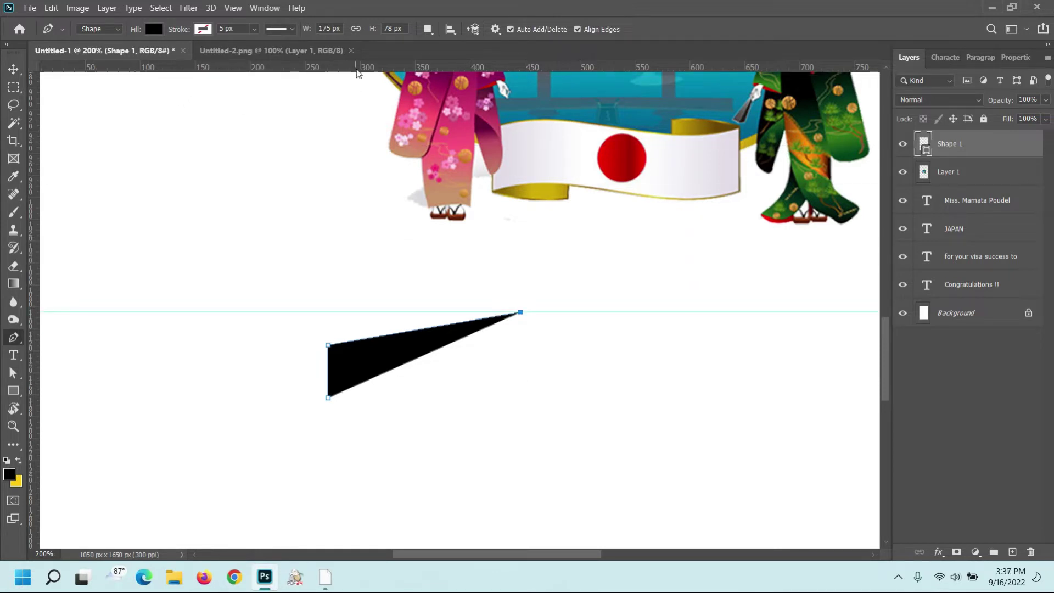
drag(358, 68, 371, 395)
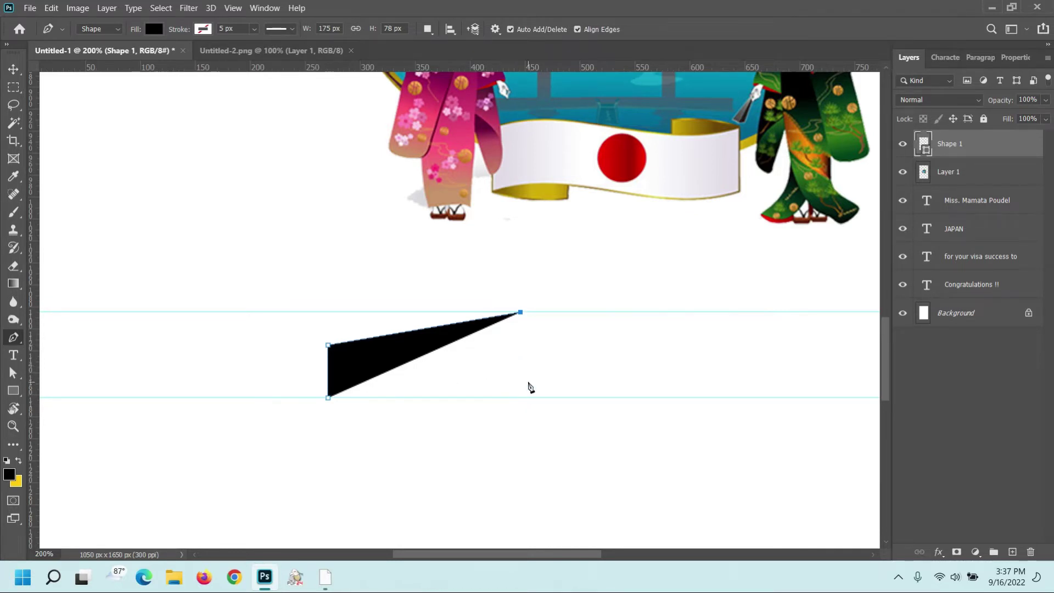
drag(396, 73, 414, 376)
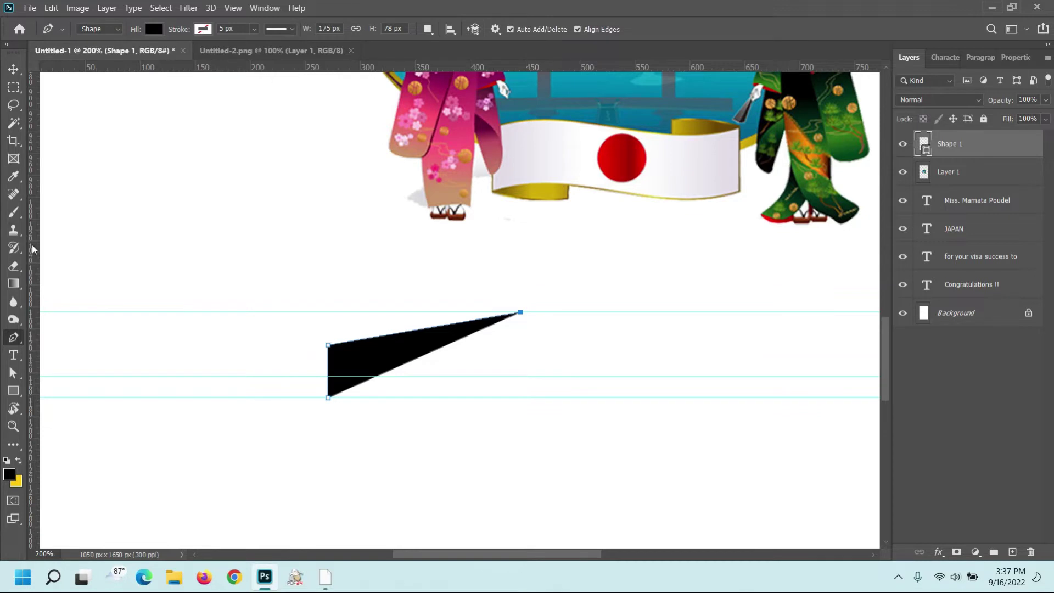
drag(32, 249, 519, 381)
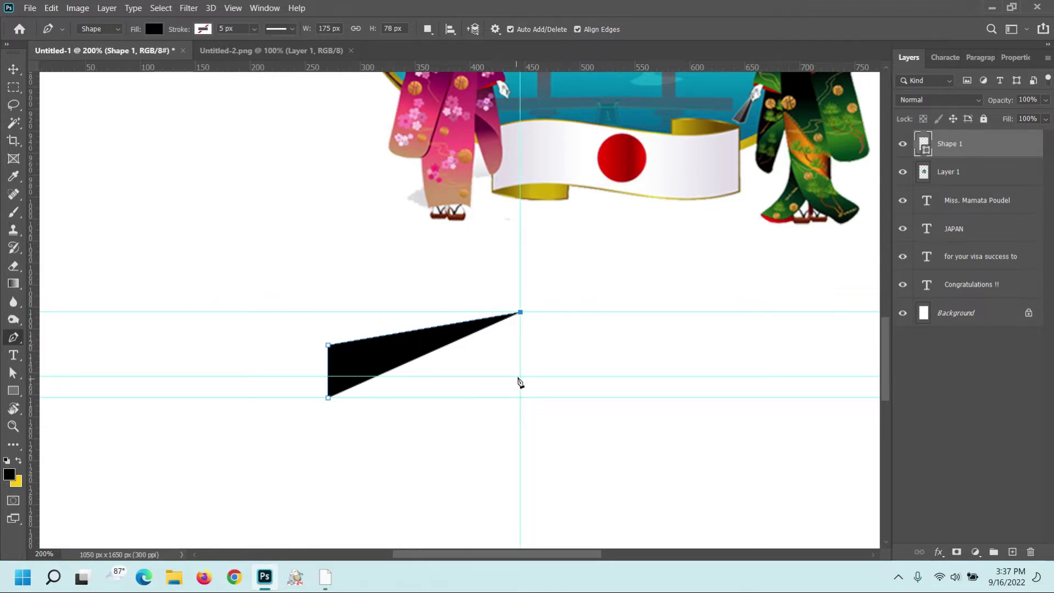
click(521, 377)
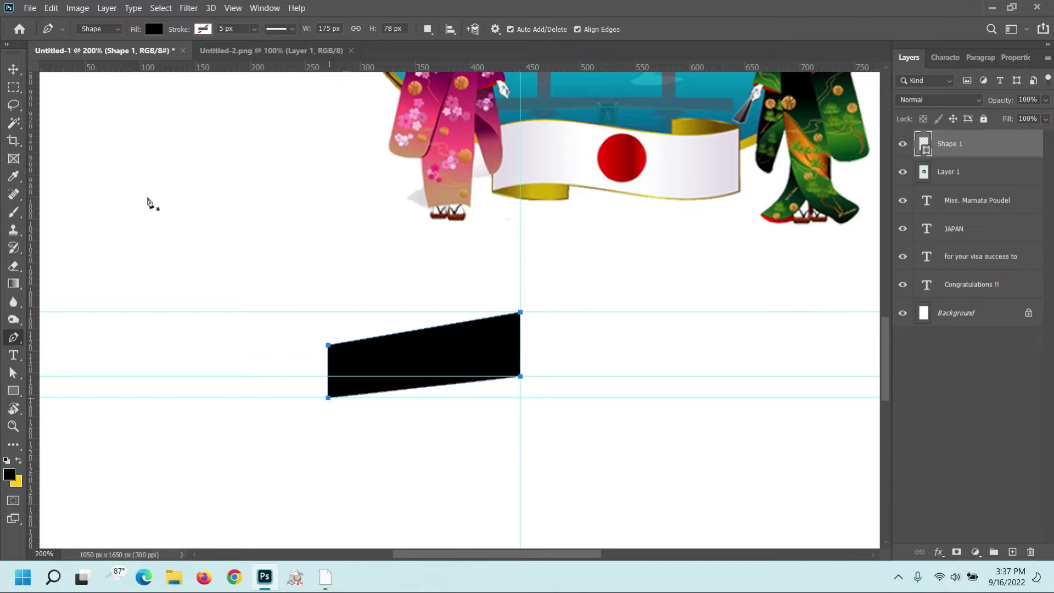
key(v)
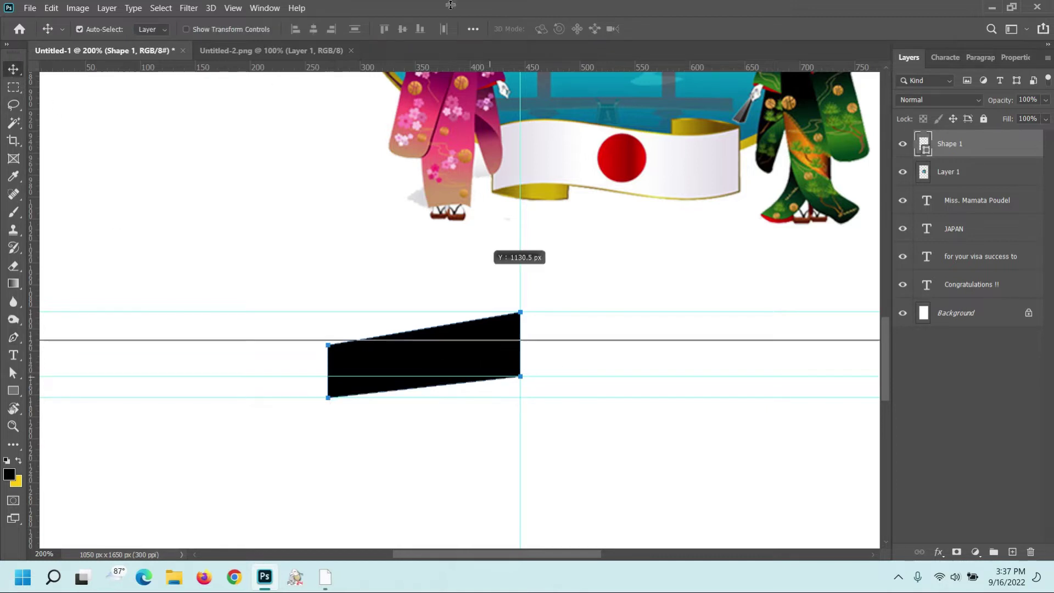
drag(491, 378, 505, 67)
Remove the top guide, shift the vertical guide left, and raise the horizontal guide under the illustration
drag(529, 311, 543, 11)
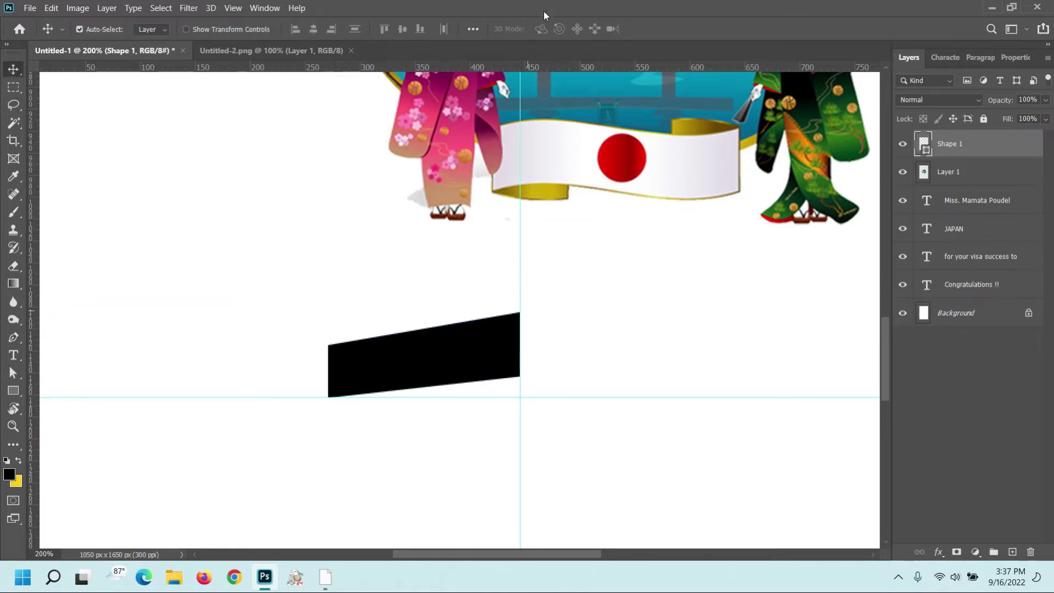
drag(521, 294, 192, 283)
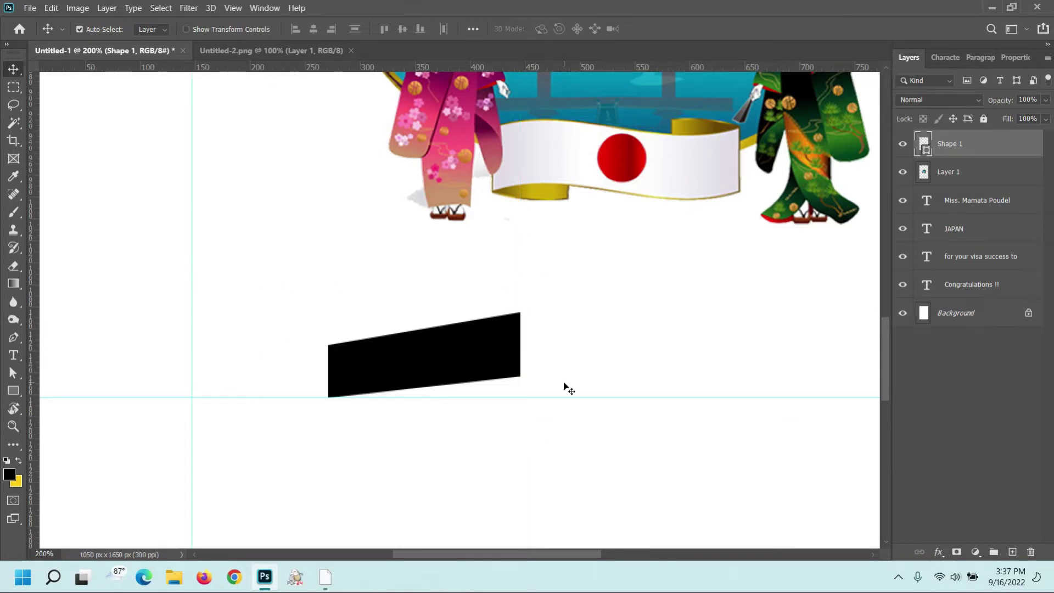
drag(564, 396, 589, 227)
scroll(458, 307, up, 3)
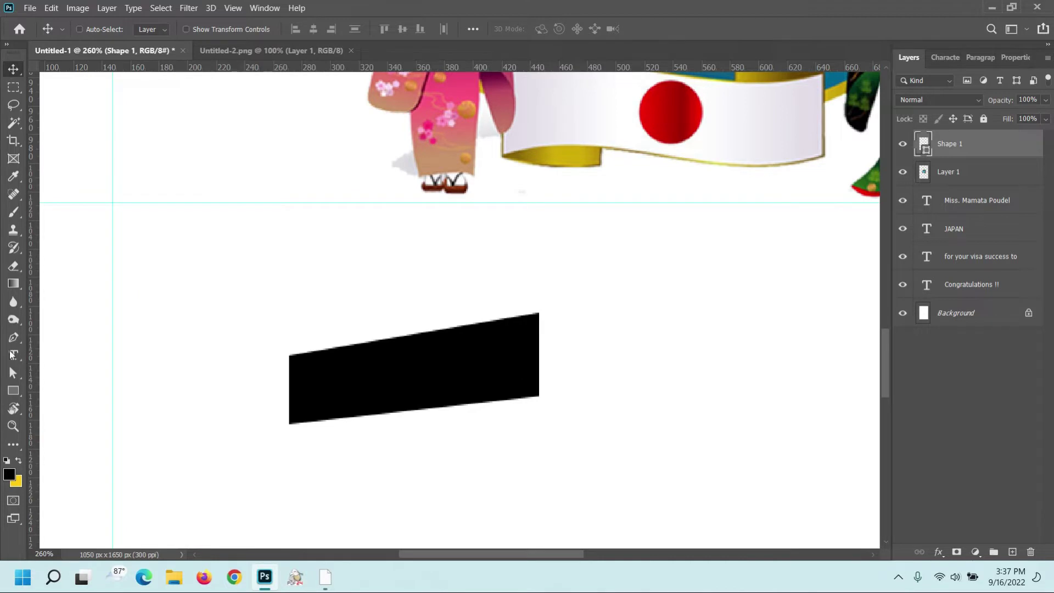
scroll(207, 299, down, 3)
scroll(208, 304, down, 3)
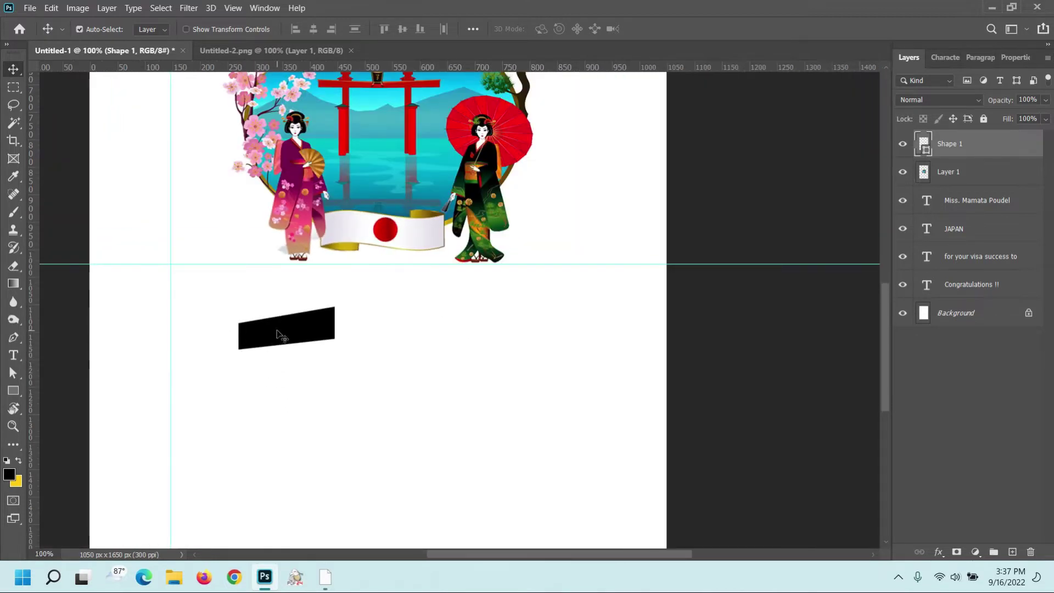
Move the black slanted shape up beneath the illustration and enlarge it to about 145%
mouse_move(278, 334)
mouse_down()
mouse_move(315, 305)
mouse_move(398, 305)
mouse_up()
key(ctrl+t)
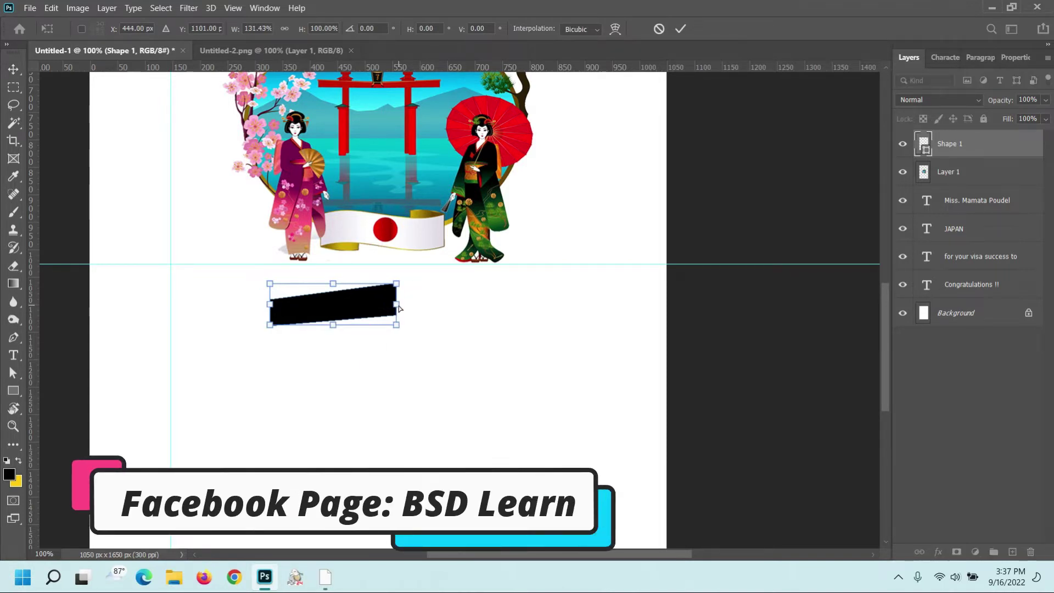
key(ctrl+z)
drag(365, 304, 409, 307)
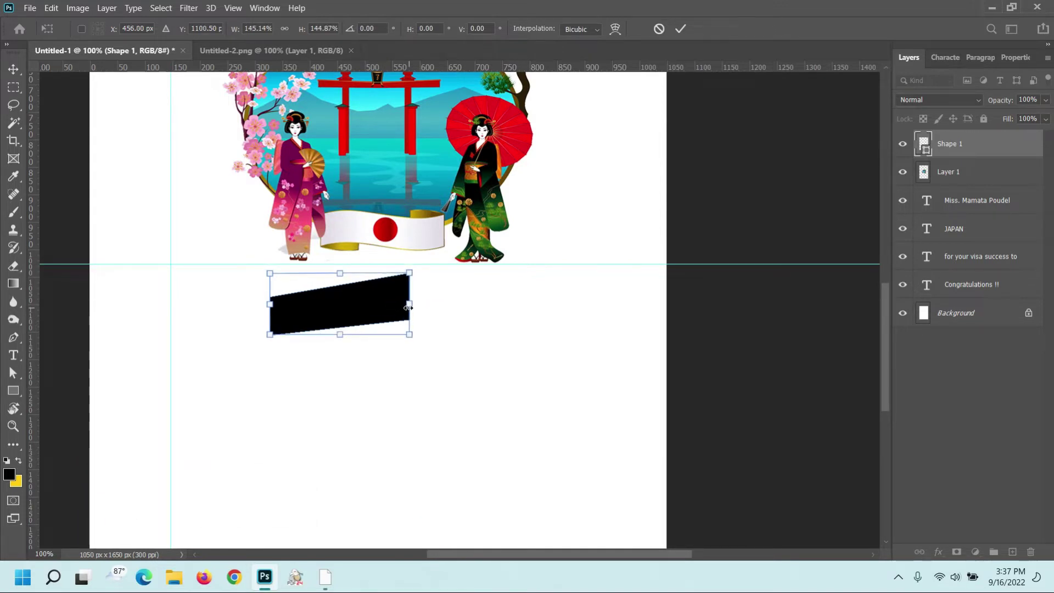
key(Return)
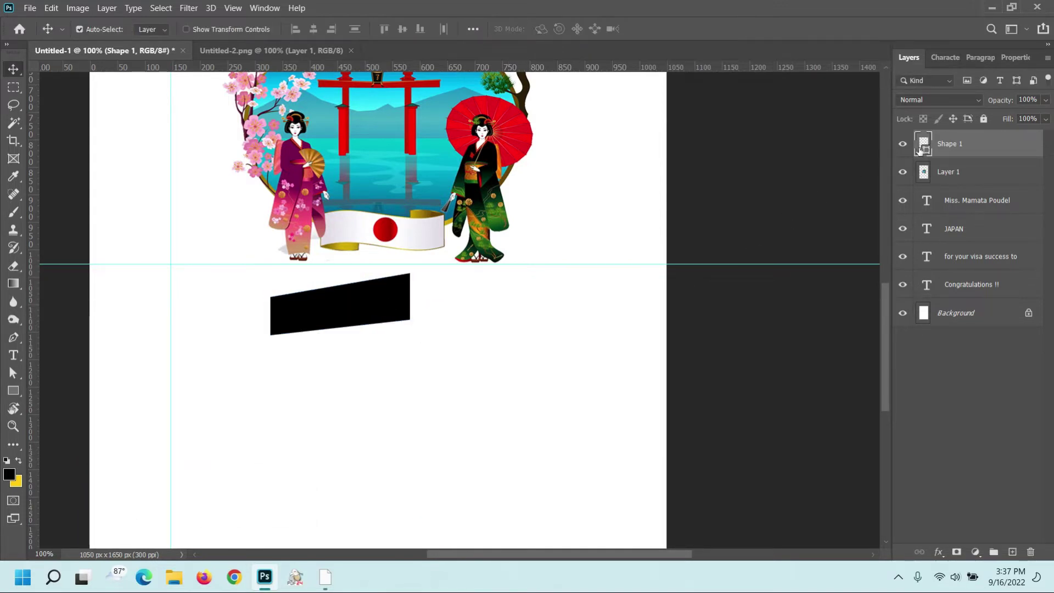
Recolour the black slanted banner bright orange #ff9600
double_click(925, 148)
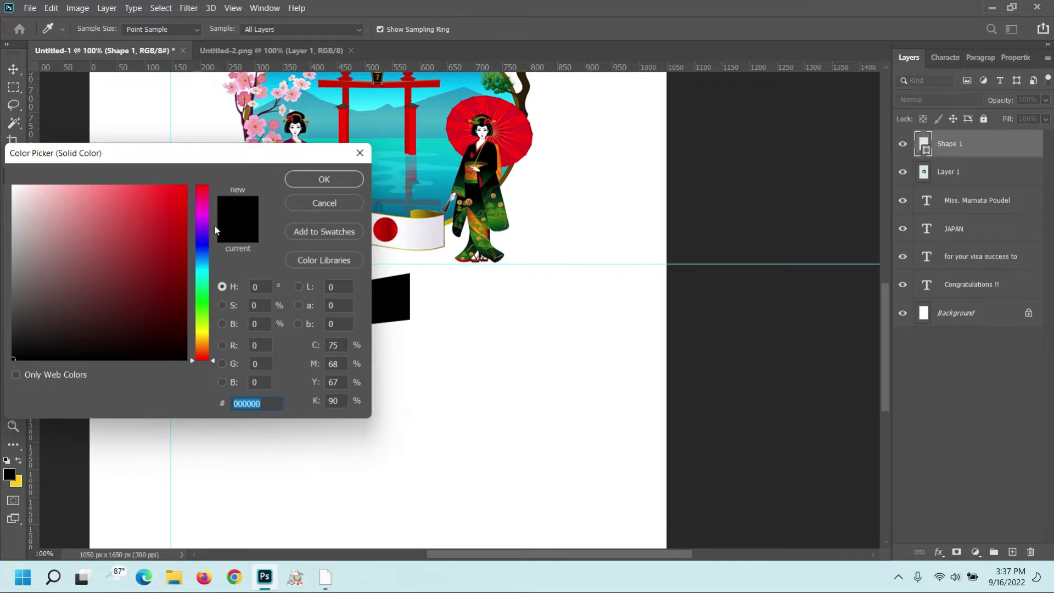
drag(212, 328, 206, 342)
drag(179, 195, 179, 183)
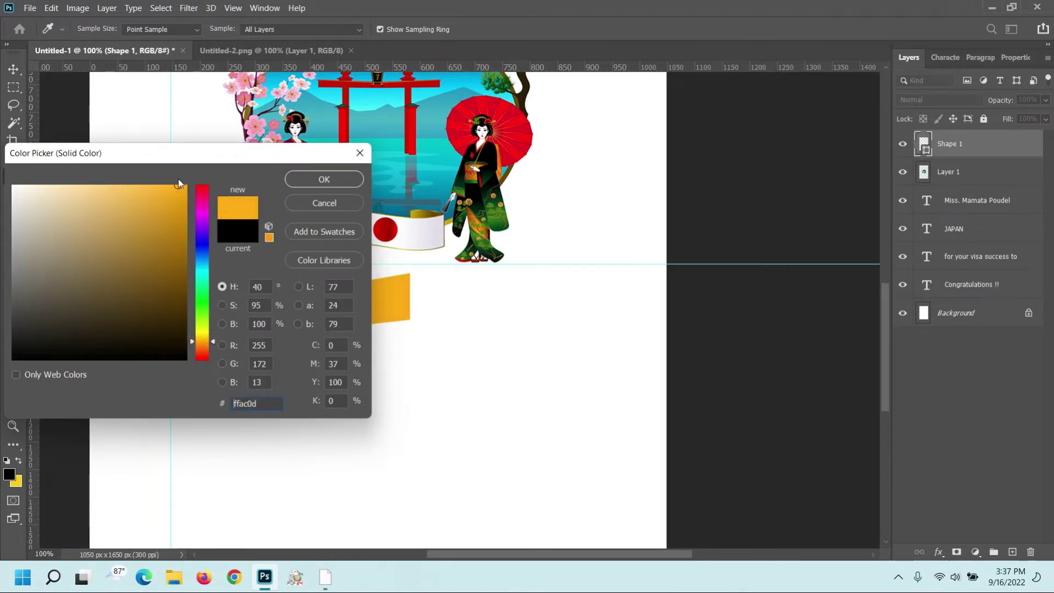
drag(207, 347, 208, 341)
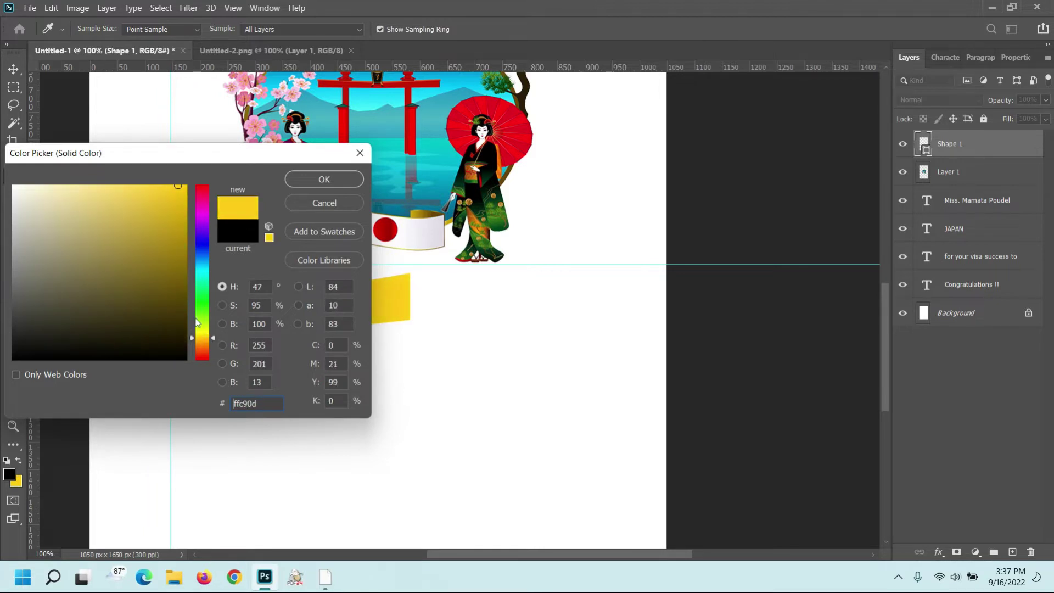
click(149, 200)
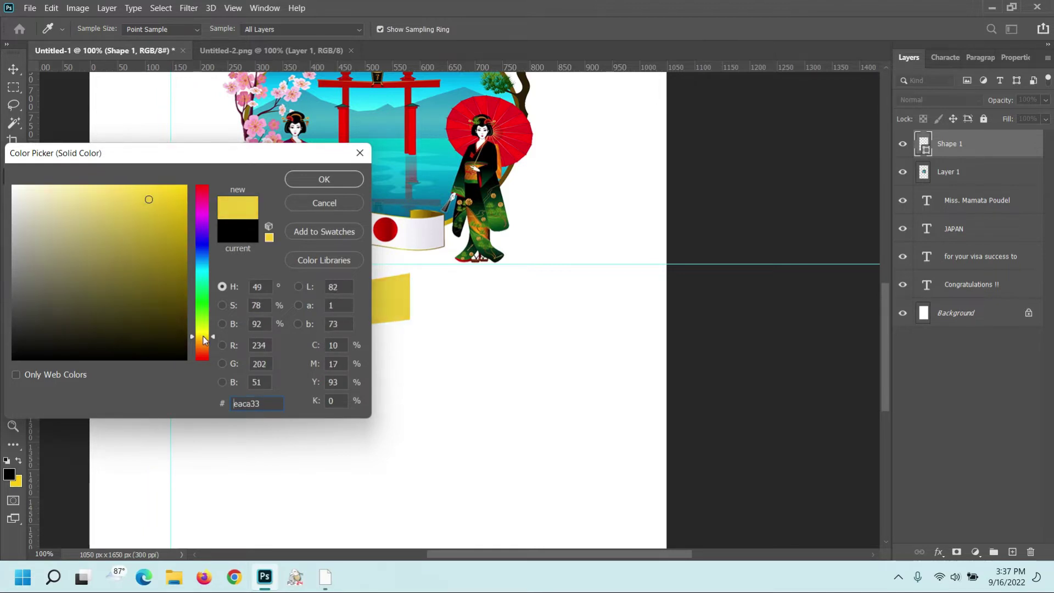
drag(204, 337, 205, 346)
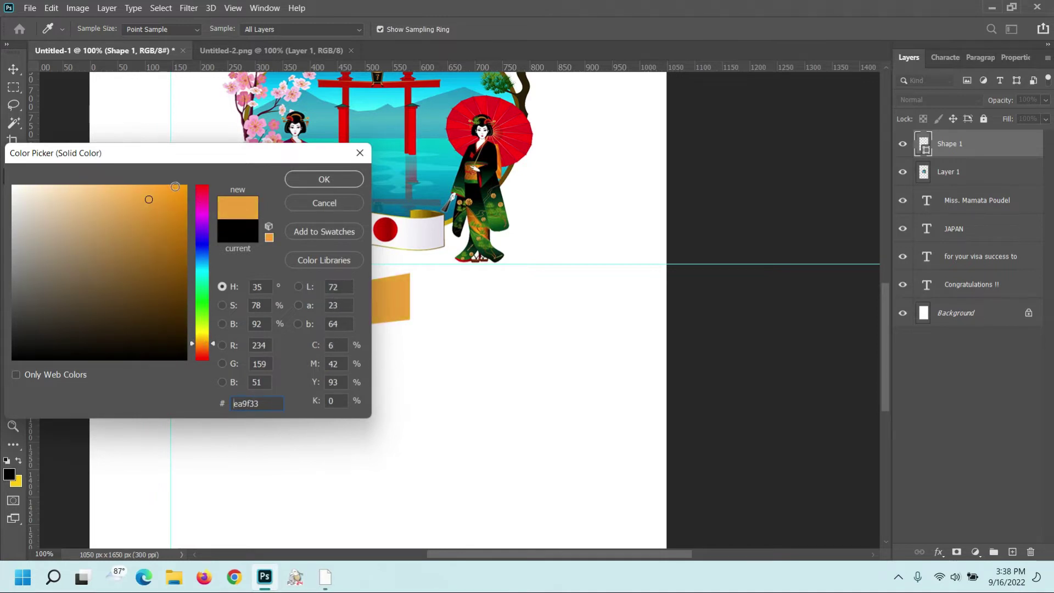
drag(175, 187, 214, 177)
click(297, 184)
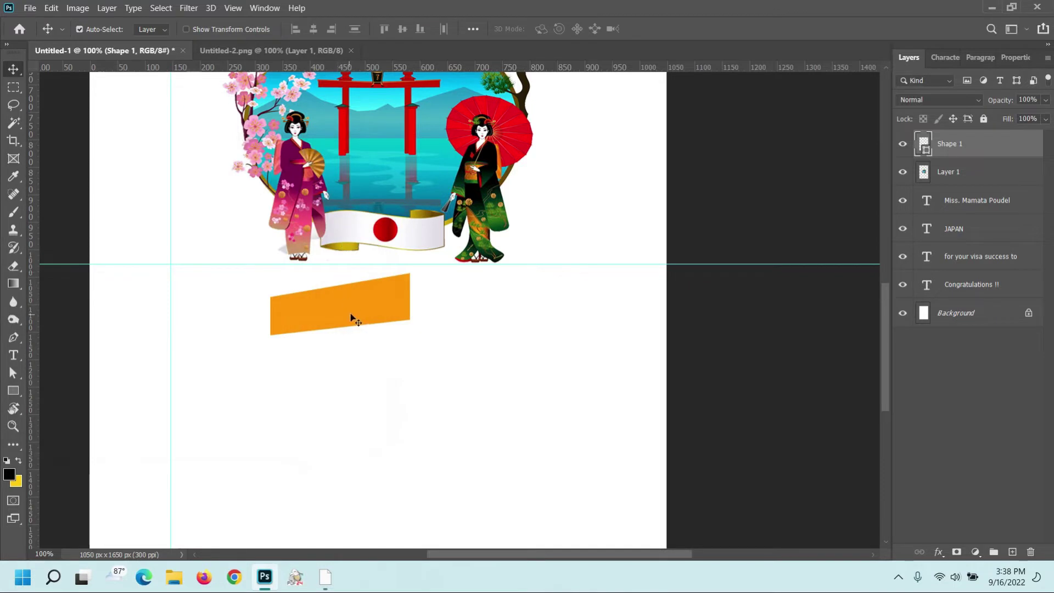
Shift the orange banner slightly right and stretch it about 110% wider
drag(352, 307, 361, 309)
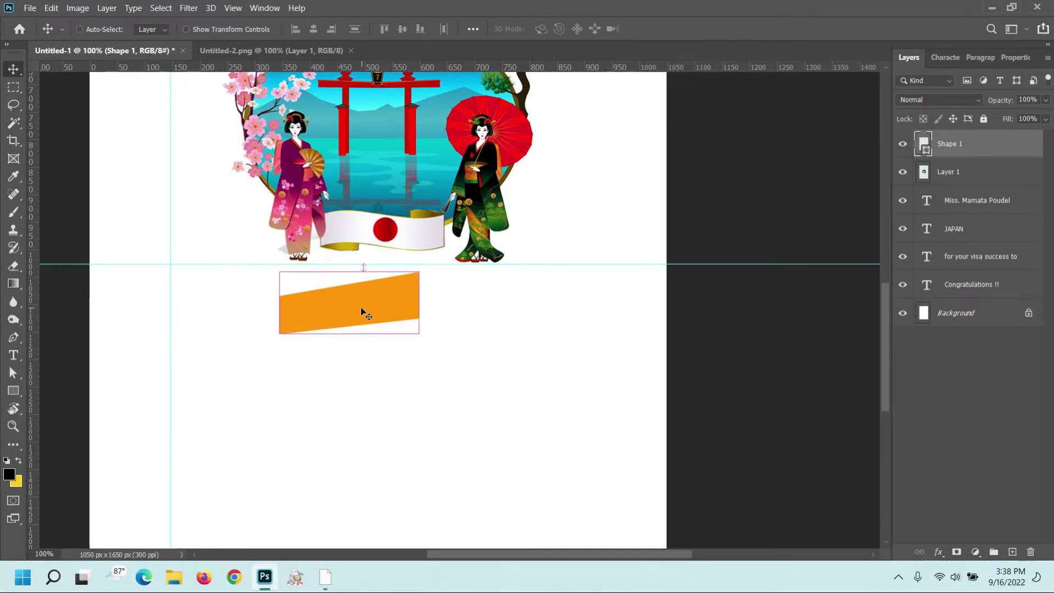
key(ctrl+t)
drag(419, 306, 435, 306)
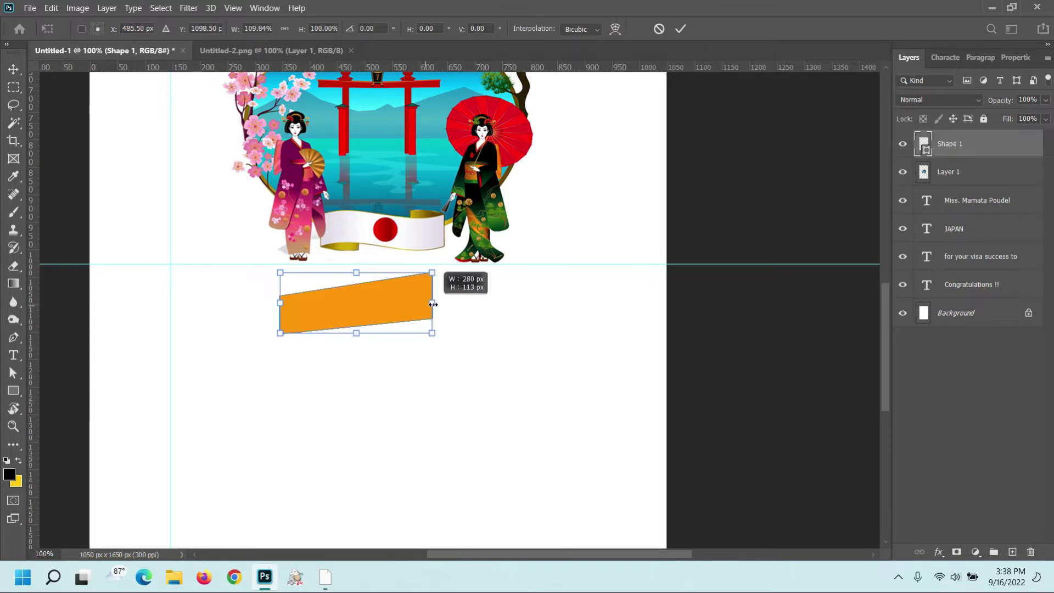
key(Return)
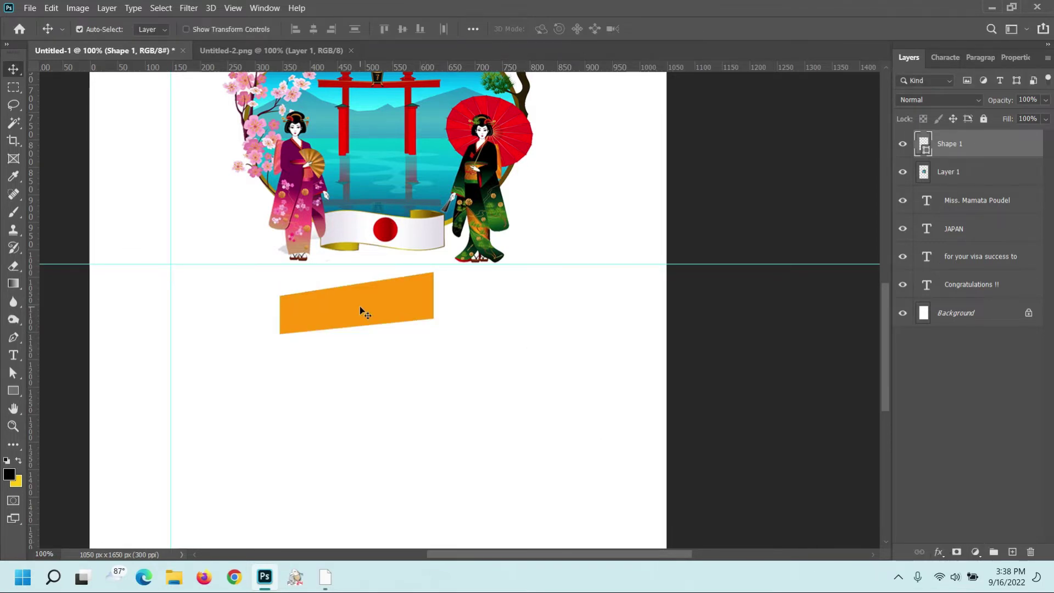
Duplicate the orange banner layer and start colouring the copy green, trying 84ff00
drag(966, 144, 1013, 551)
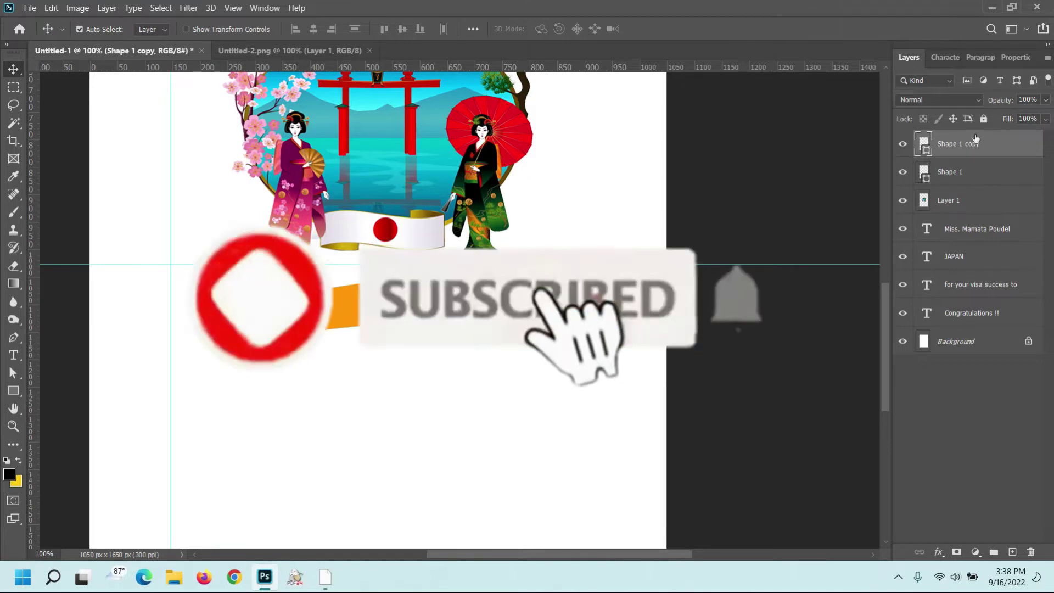
double_click(925, 144)
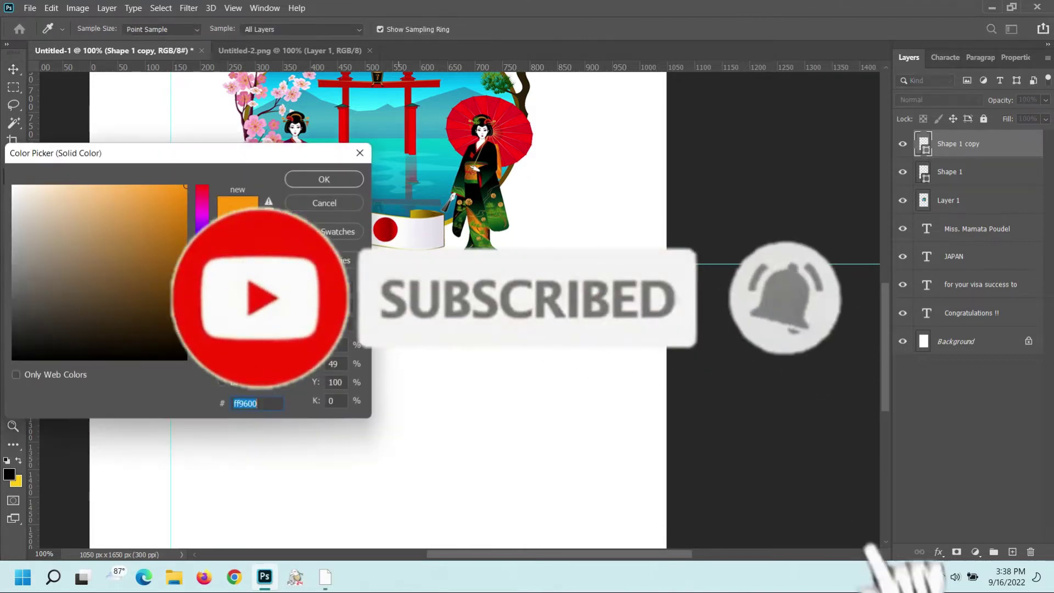
text(84ff00)
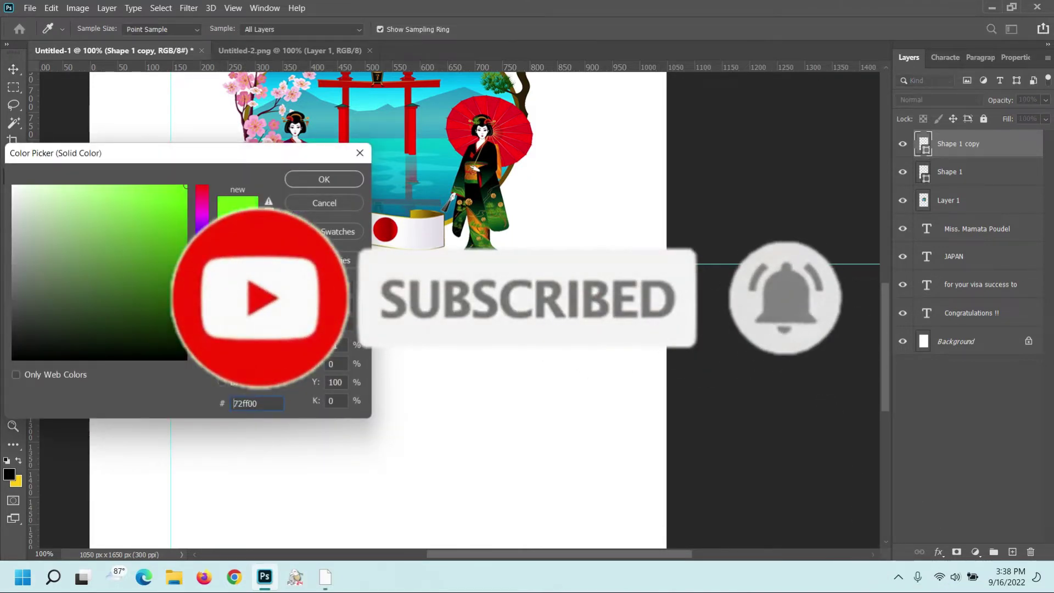
drag(181, 268, 175, 281)
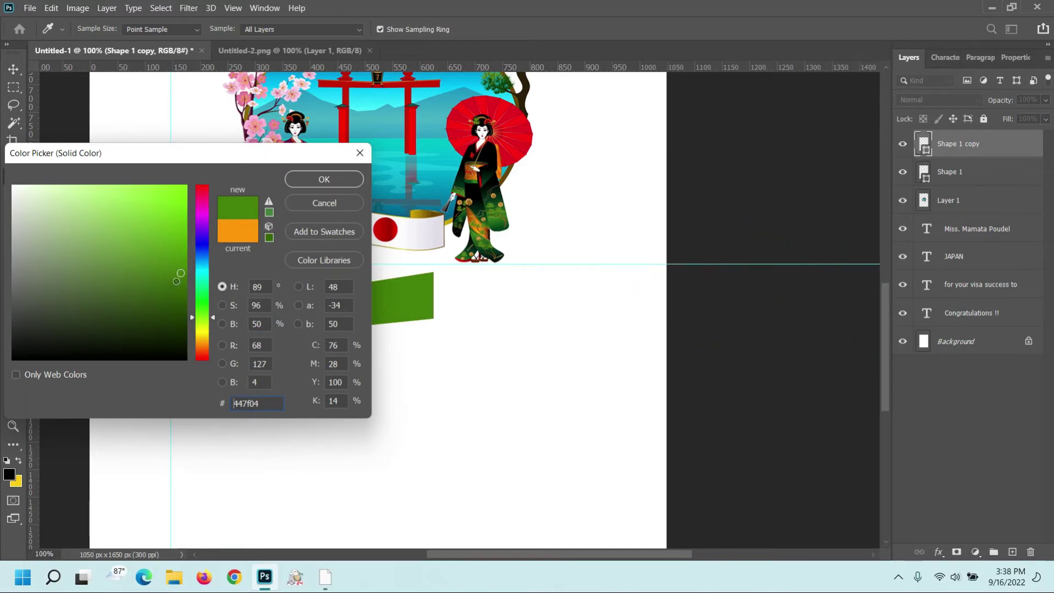
click(211, 317)
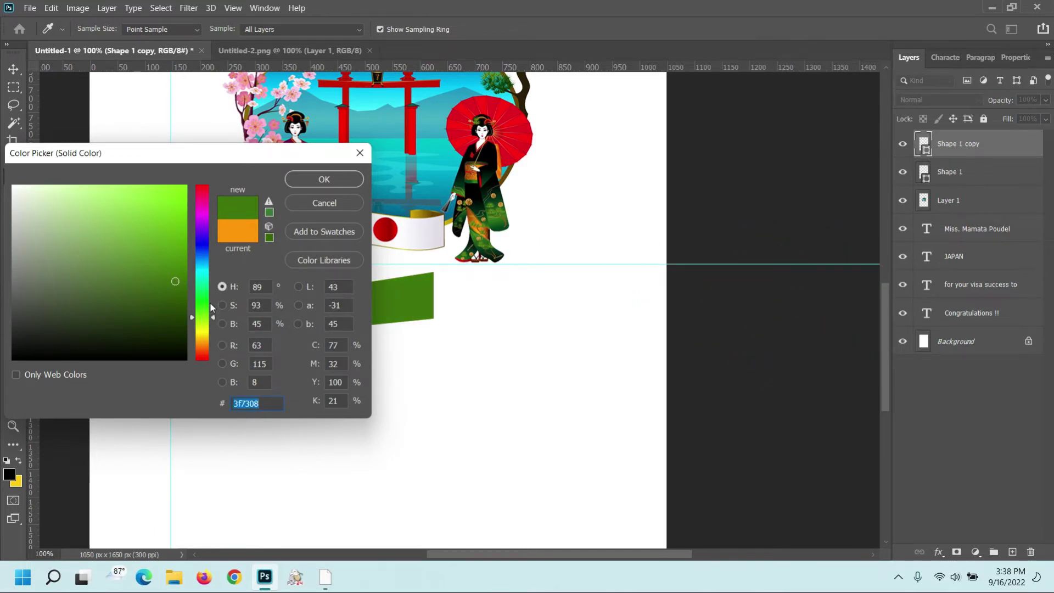
Settle the copy on dark green #1e7d04 and move it just below the orange banner
click(171, 253)
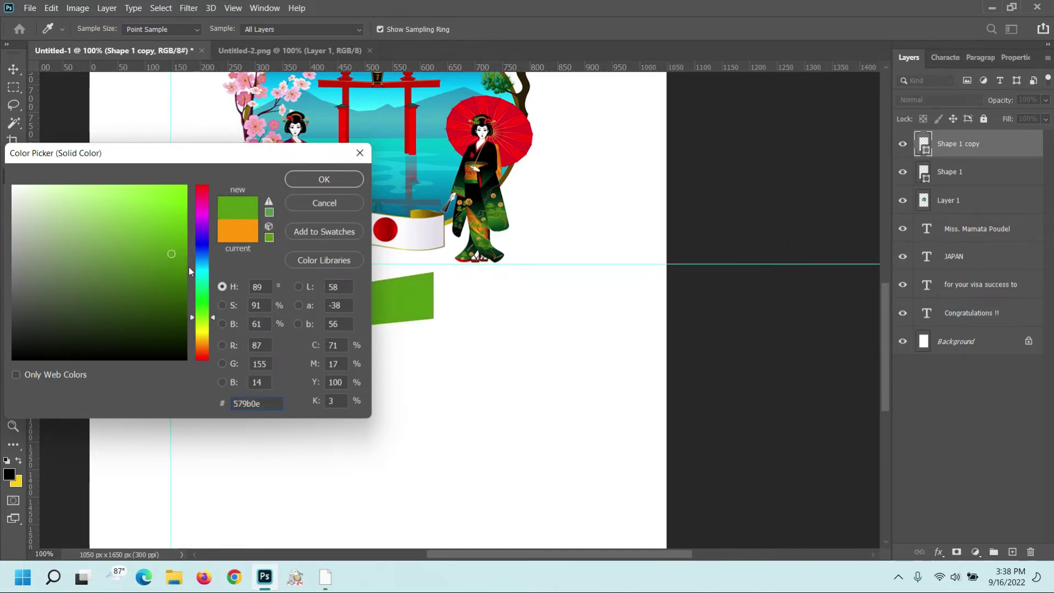
click(182, 272)
click(180, 274)
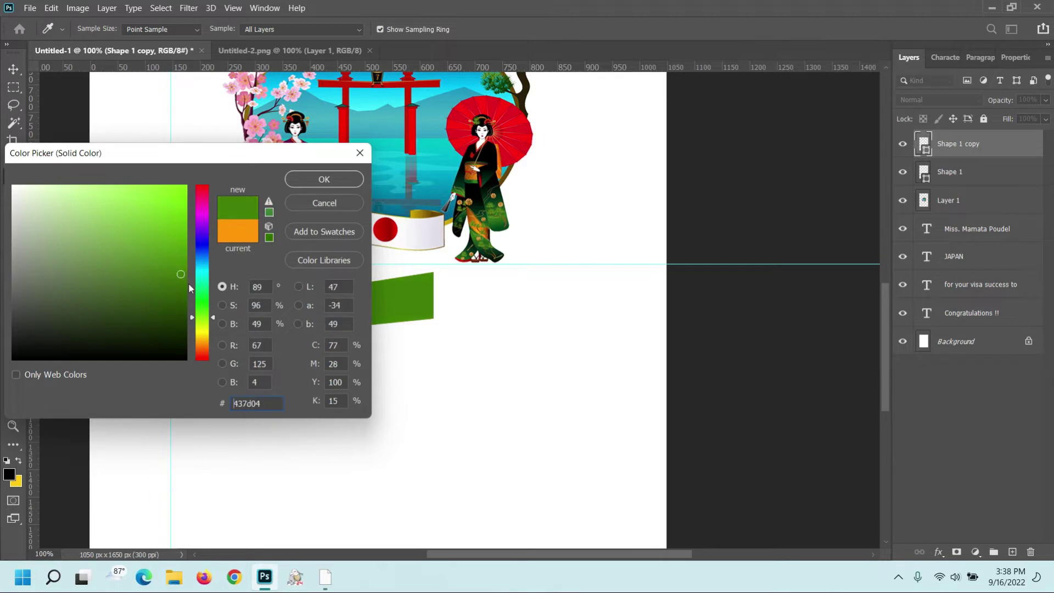
click(212, 310)
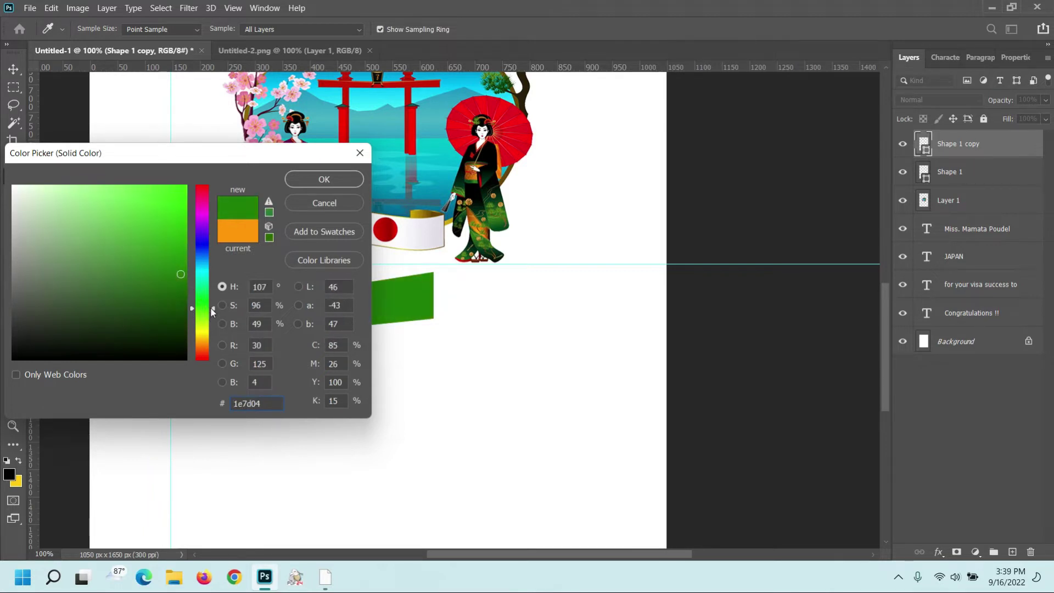
click(308, 183)
drag(391, 299, 394, 353)
Give the orange Shape 1 a dark brown #803307 drop shadow under its lower edge
click(424, 301)
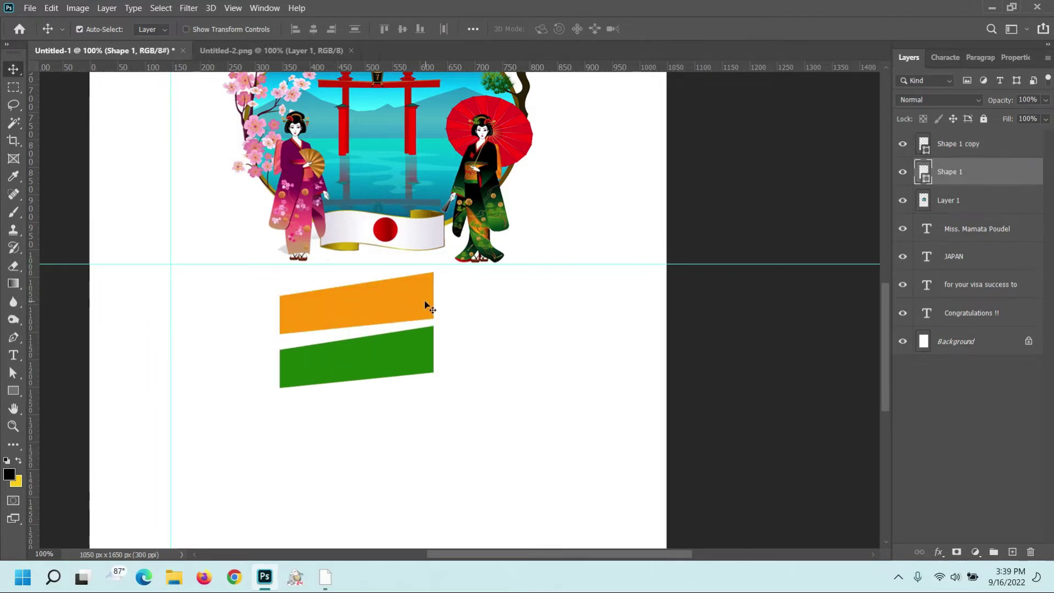
click(937, 551)
click(965, 539)
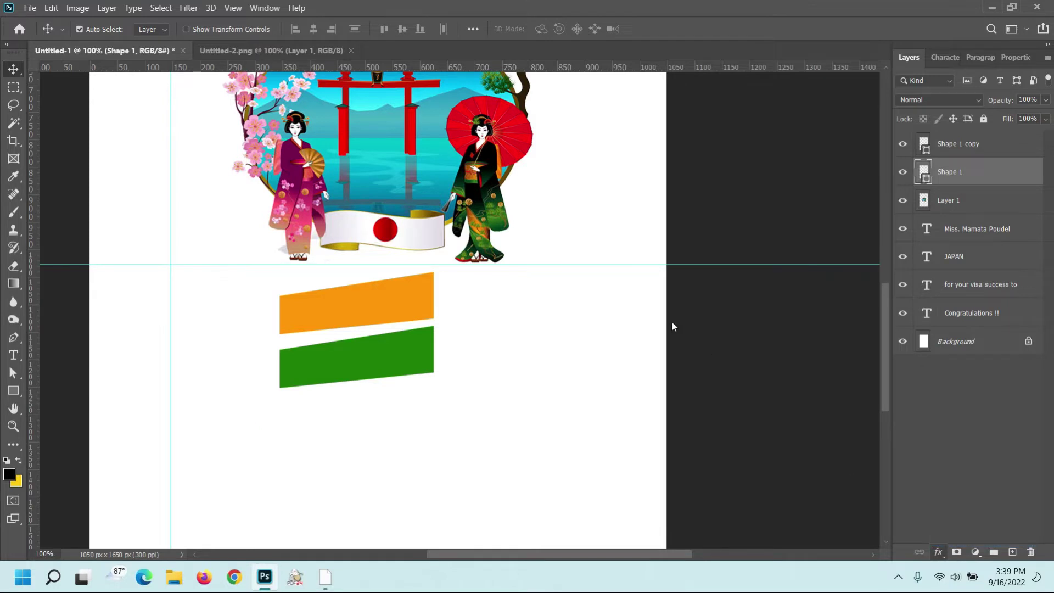
drag(438, 318, 437, 328)
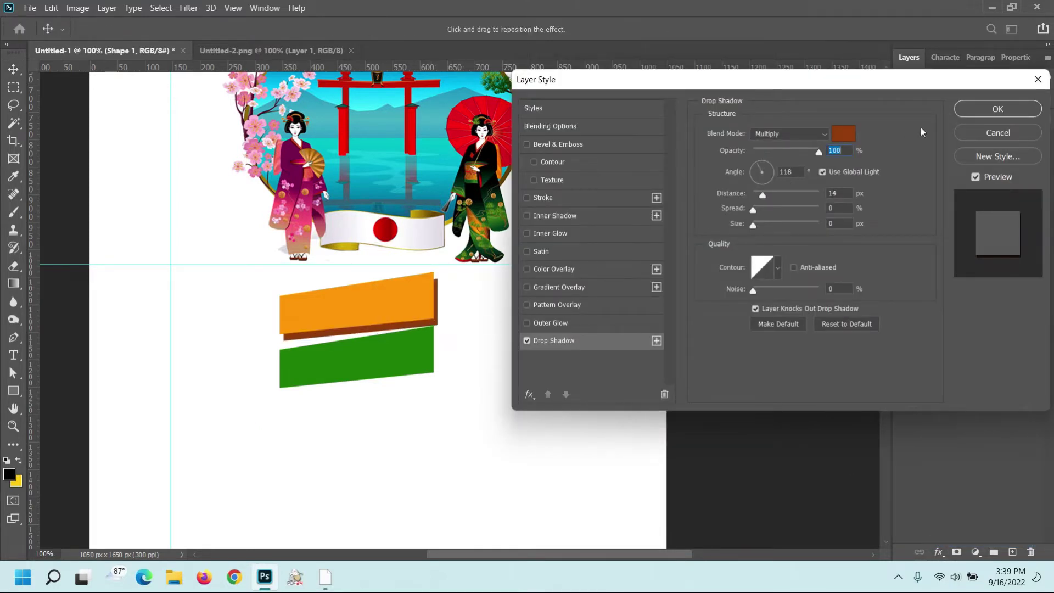
click(844, 133)
click(178, 273)
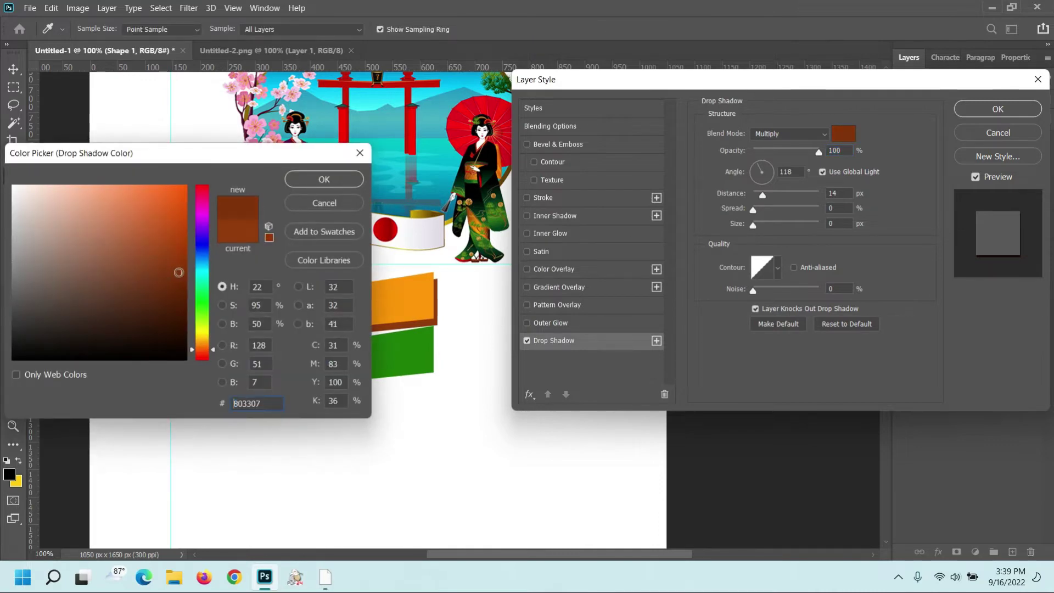
click(319, 181)
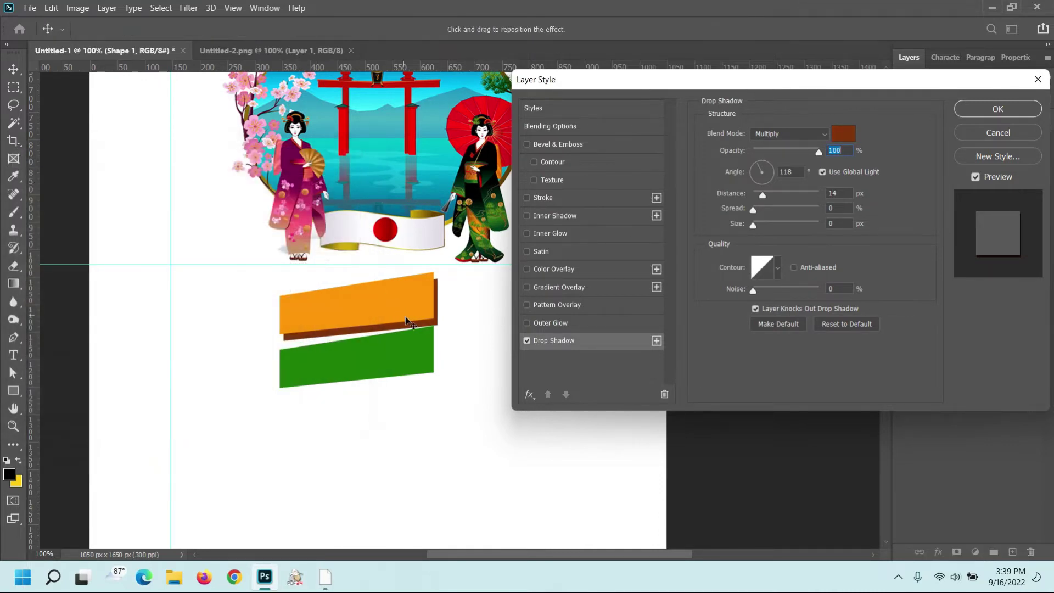
click(998, 109)
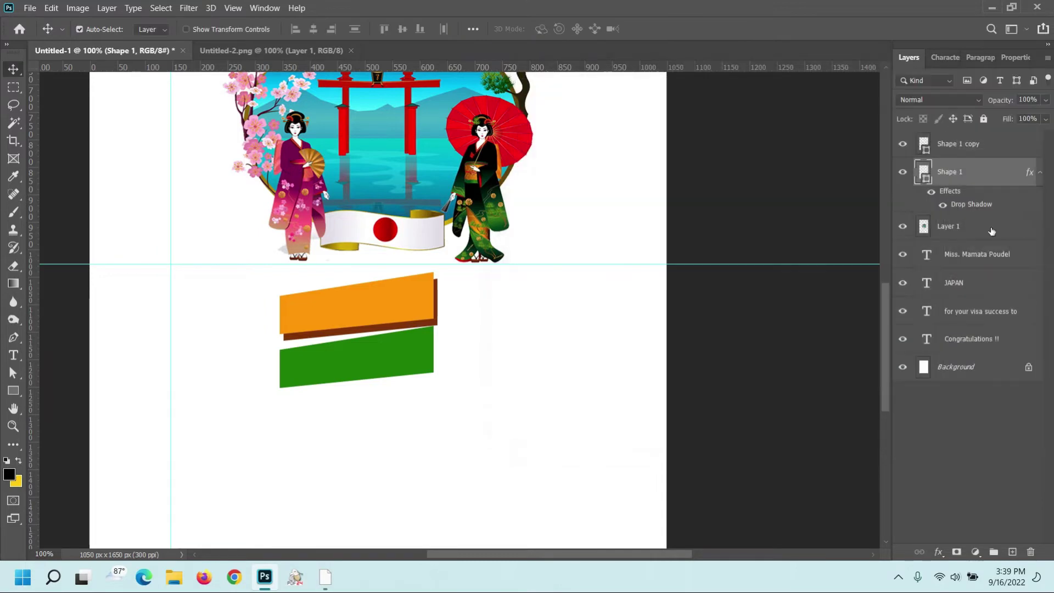
Rasterize the Shape 1 layer and select the green Shape 1 copy layer
right_click(972, 179)
click(840, 199)
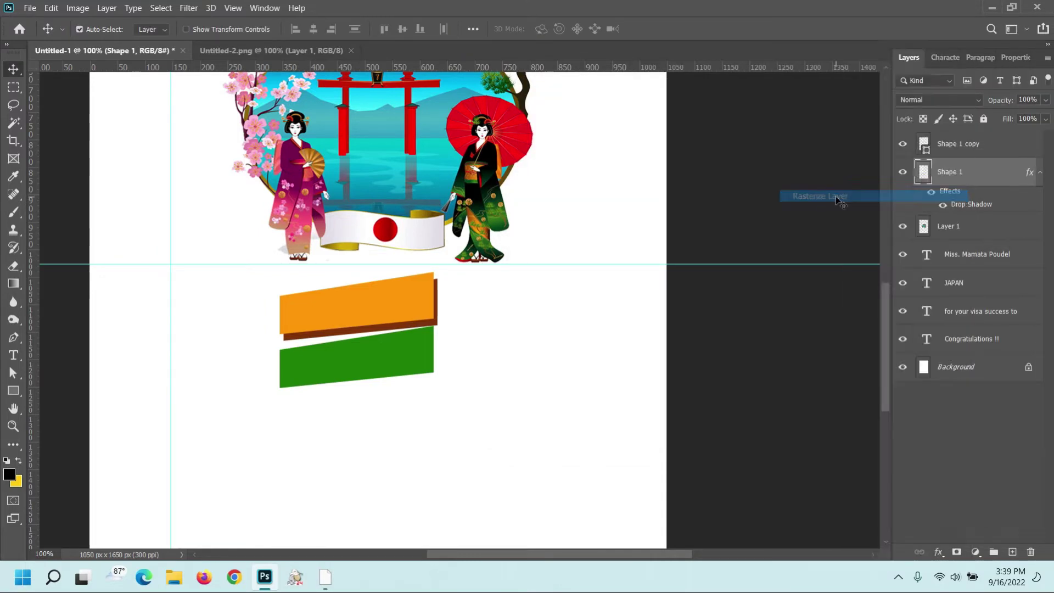
click(962, 144)
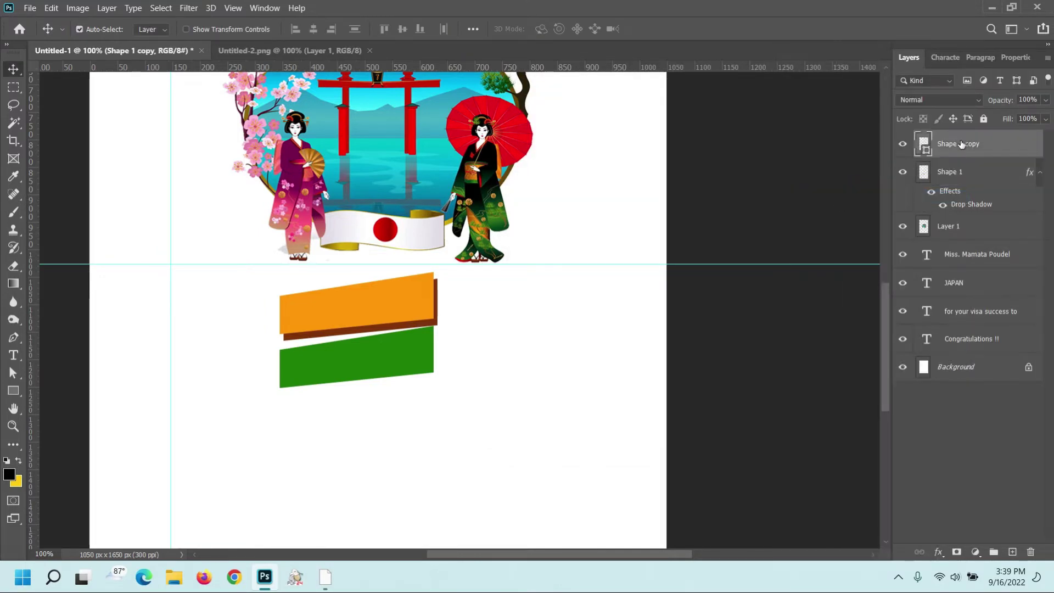
Nudge the orange banner lower and shift the green banner slightly down
click(939, 552)
click(527, 340)
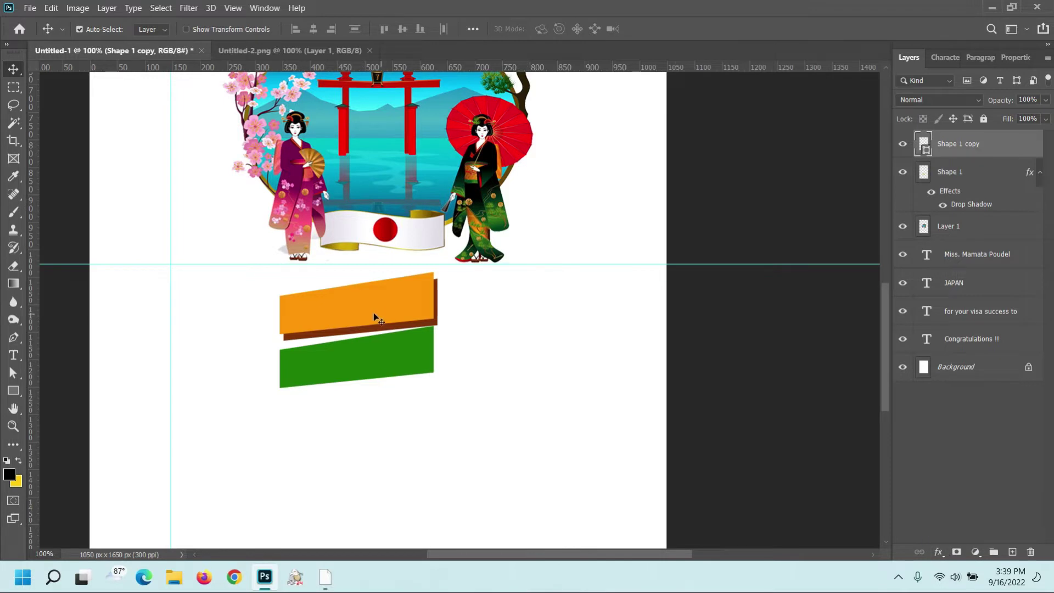
drag(373, 378, 404, 433)
key(ctrl+t)
drag(363, 320, 362, 331)
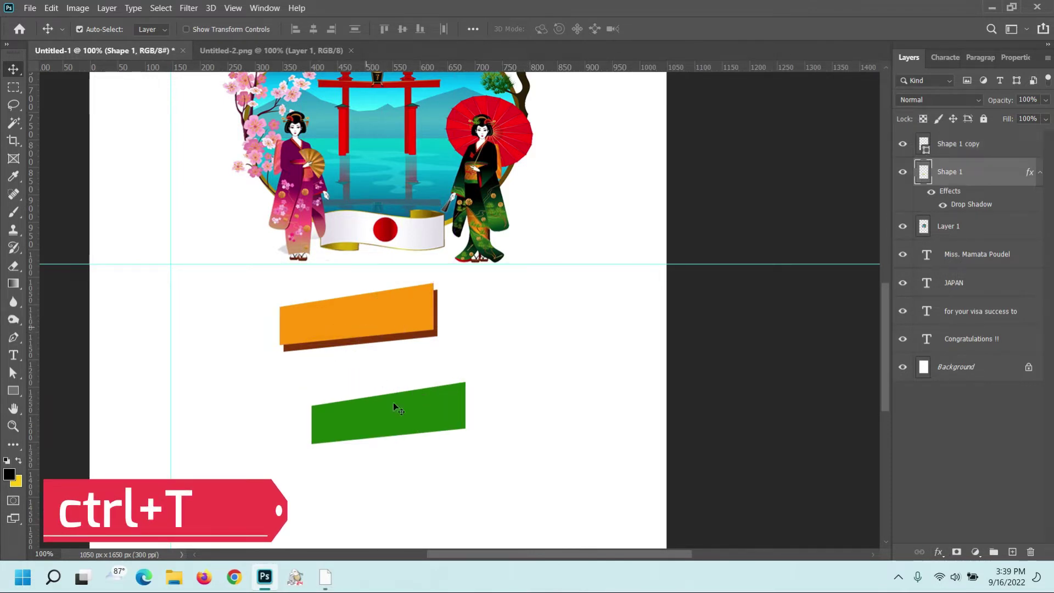
Flip the green banner vertically and move it up and to the left
click(405, 412)
key(ctrl+t)
right_click(406, 412)
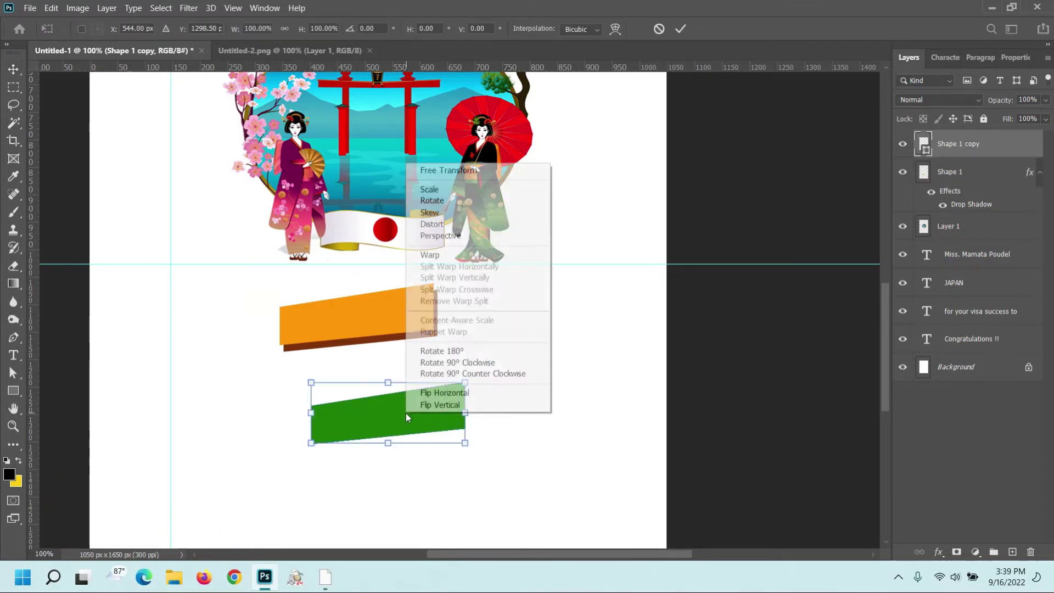
click(437, 405)
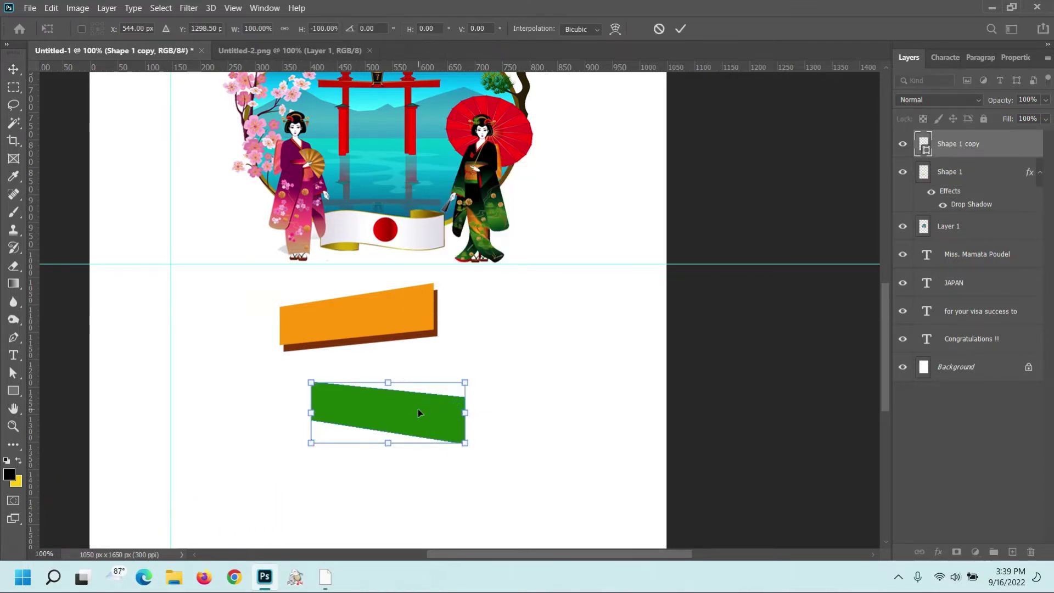
drag(418, 413, 407, 380)
Flip the green banner horizontally and tuck it just beneath the orange banner
right_click(407, 380)
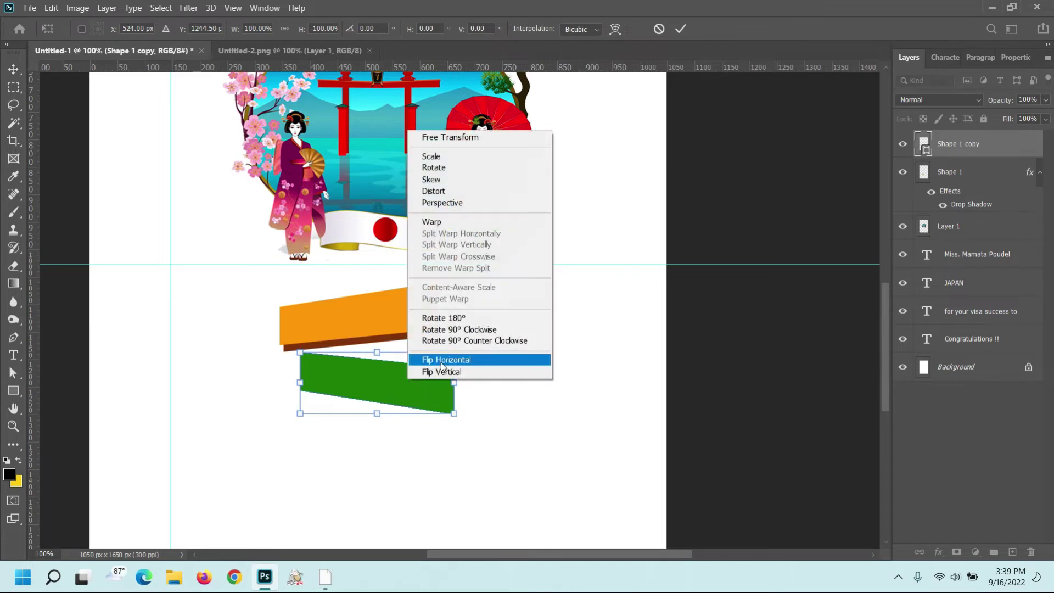
click(442, 360)
mouse_move(430, 374)
mouse_down()
mouse_move(430, 357)
mouse_move(392, 363)
mouse_up()
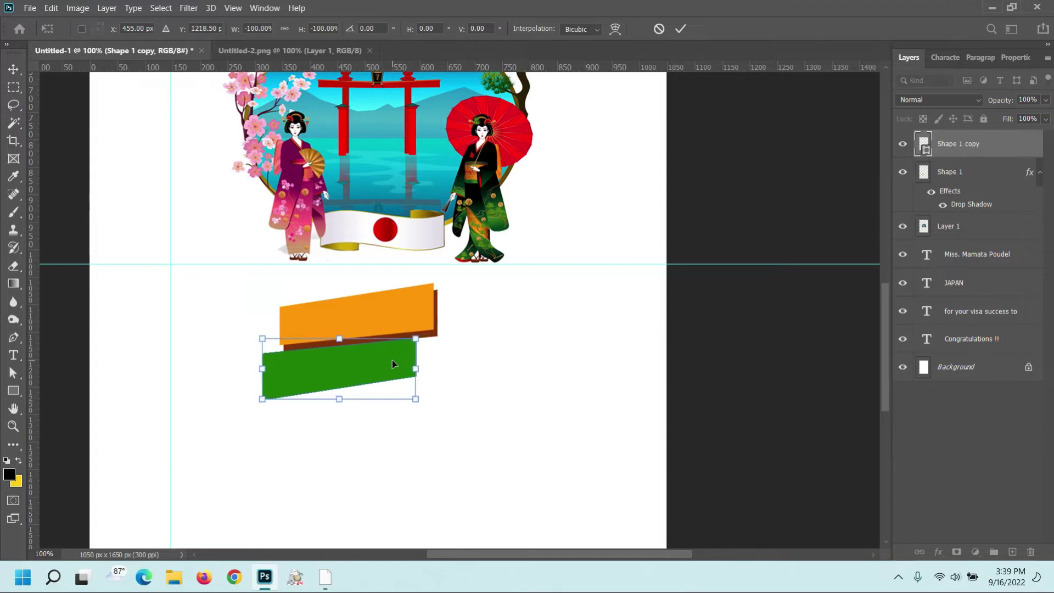
key(Down)
key(Down)
key(Down)
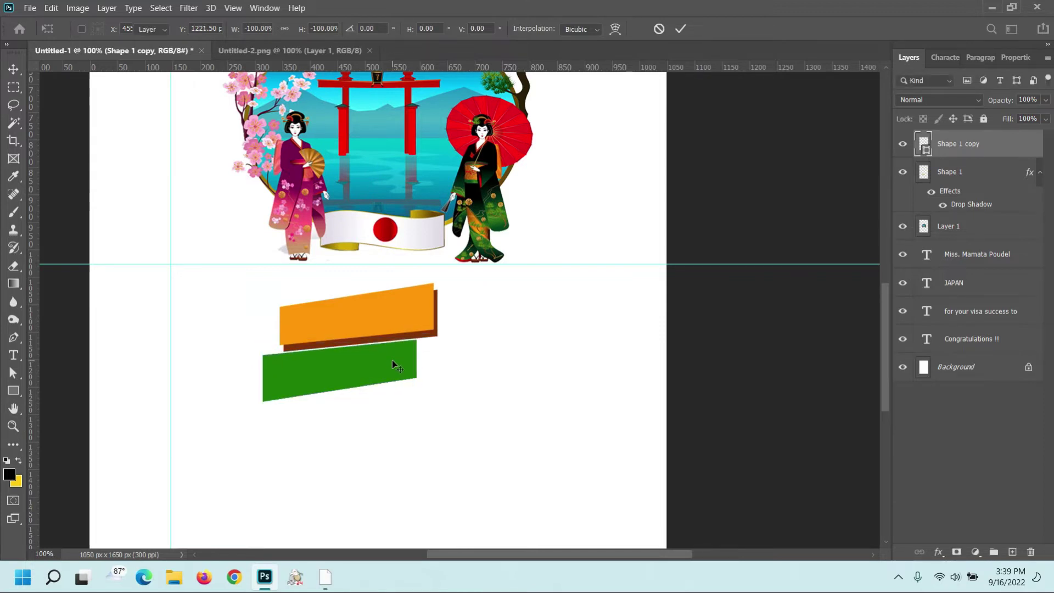
key(Return)
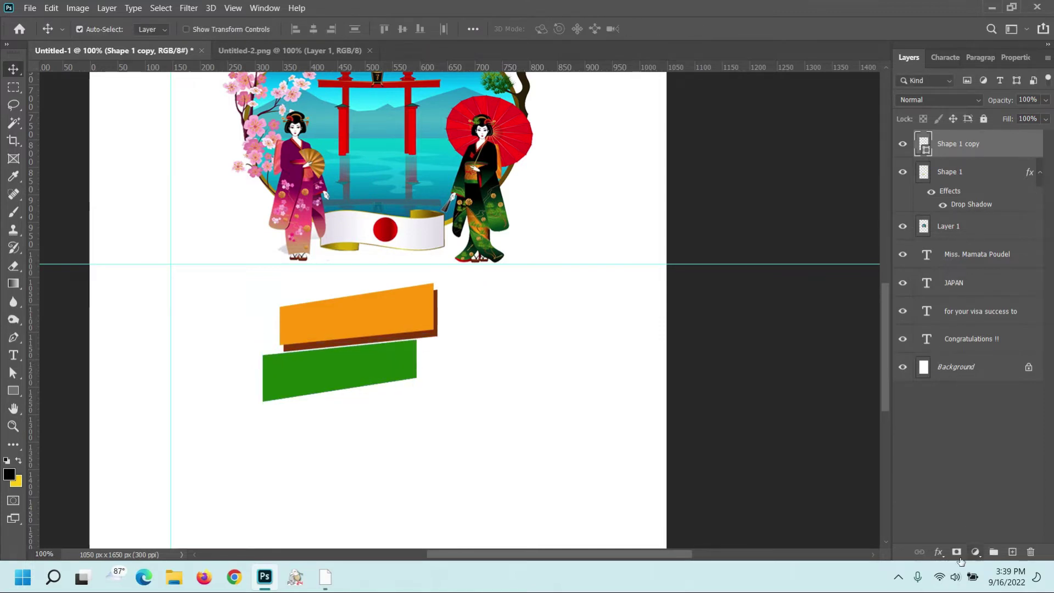
click(938, 552)
key(Escape)
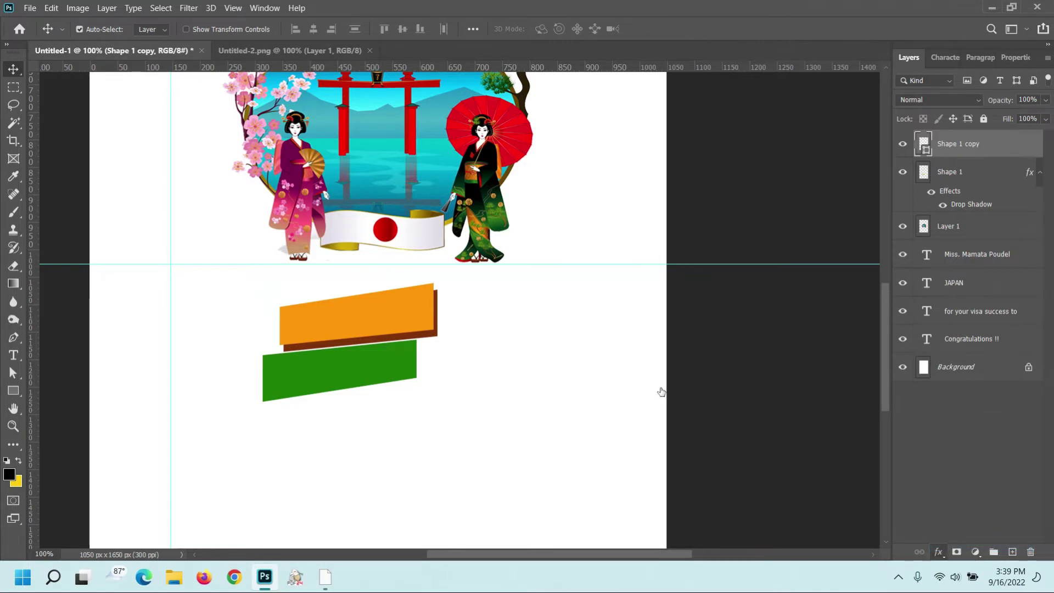
Give the green banner a deep green #114802 drop shadow at 138°, 12 px distance
click(848, 135)
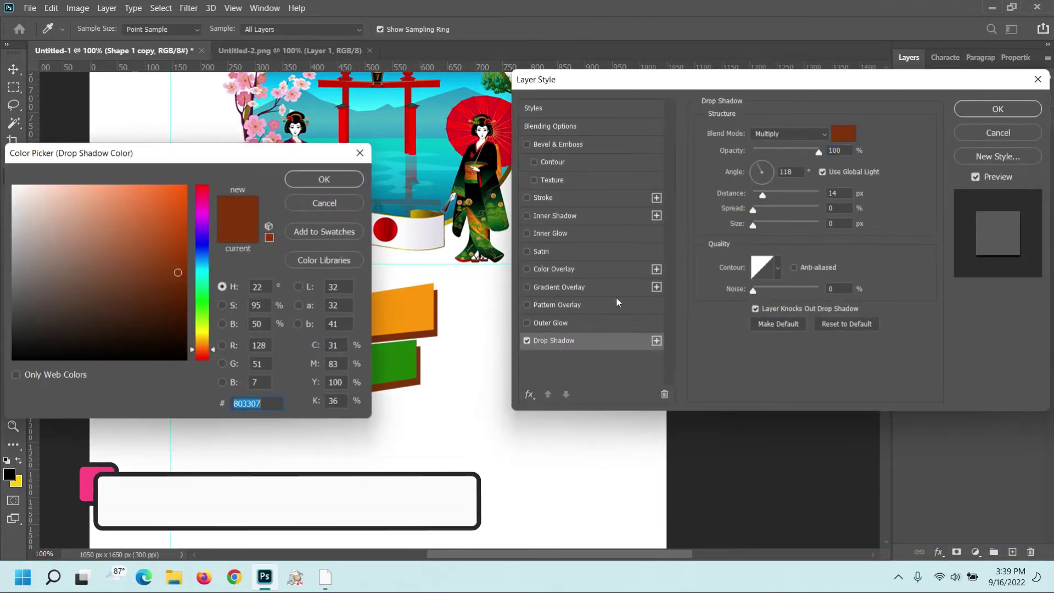
click(395, 362)
click(182, 300)
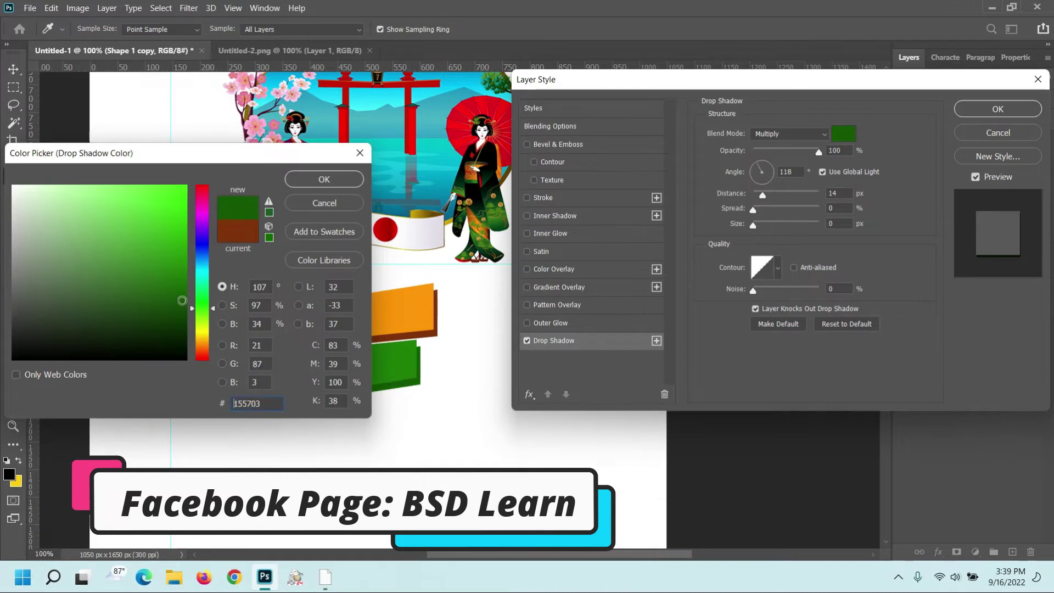
drag(180, 302, 183, 311)
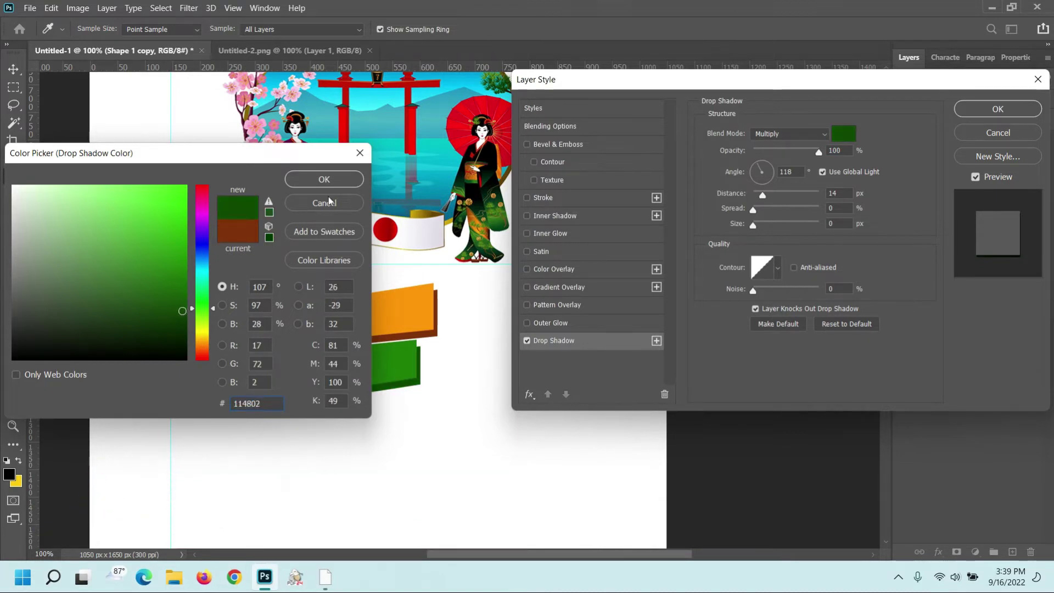
click(324, 179)
drag(358, 367, 359, 364)
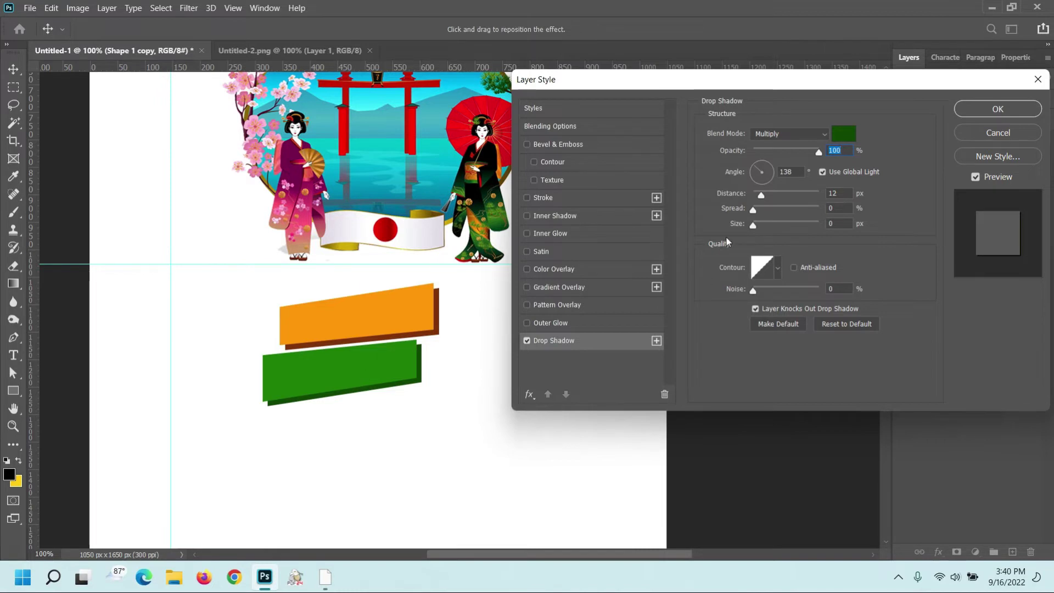
Move the orange and green bars closer together and widen both to about 114%
click(1008, 112)
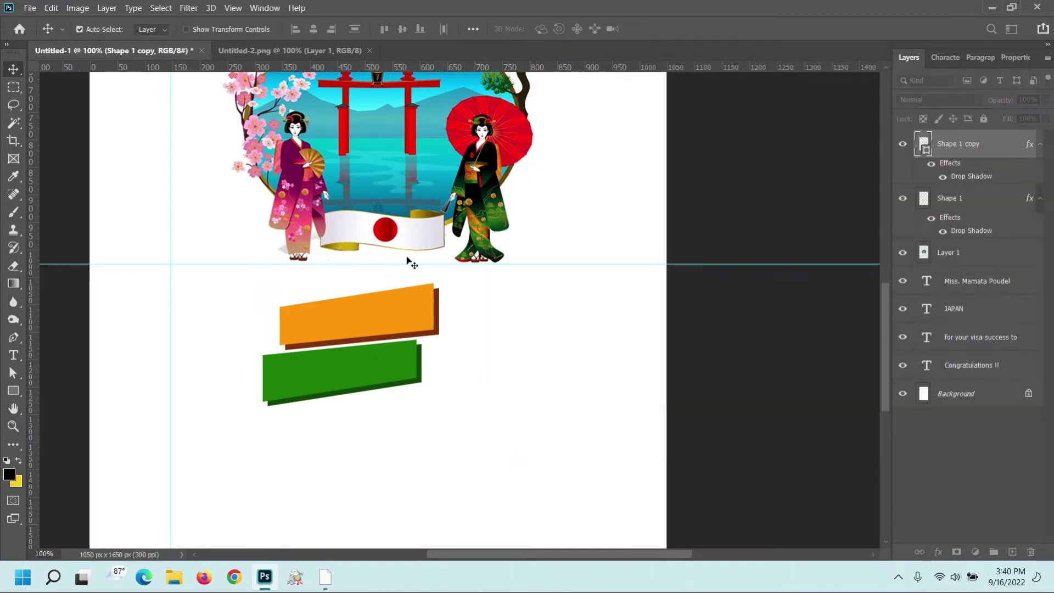
drag(399, 299, 410, 280)
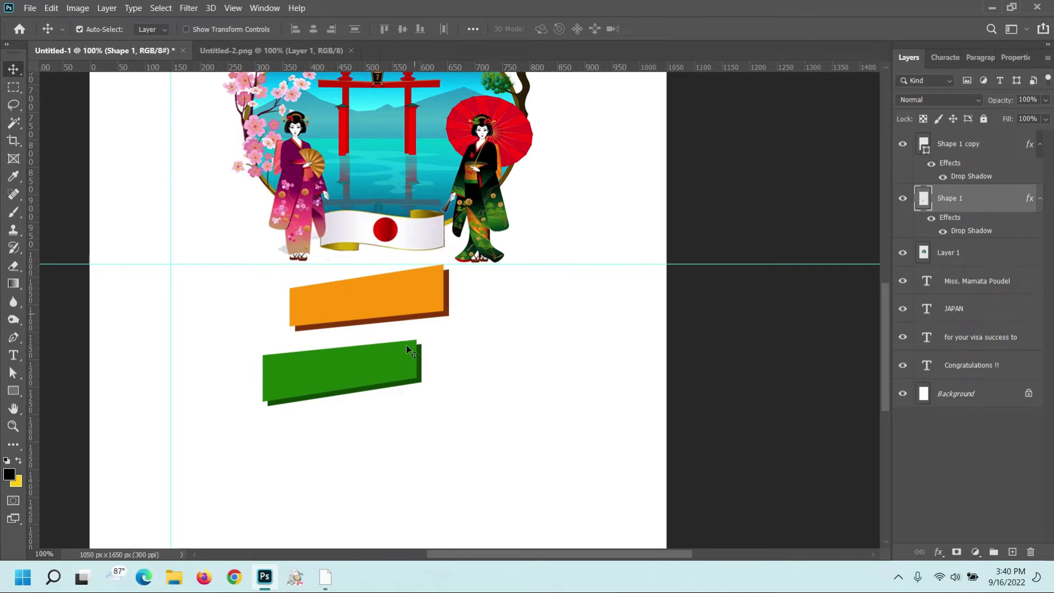
drag(401, 350, 401, 332)
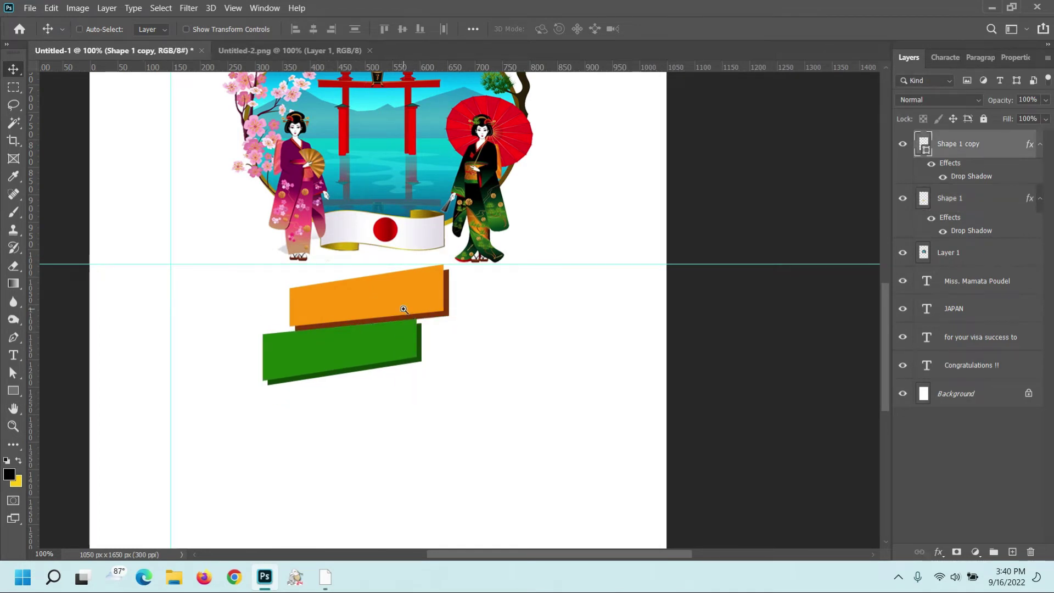
scroll(404, 311, up, 1)
shift+click(330, 307)
key(ctrl+t)
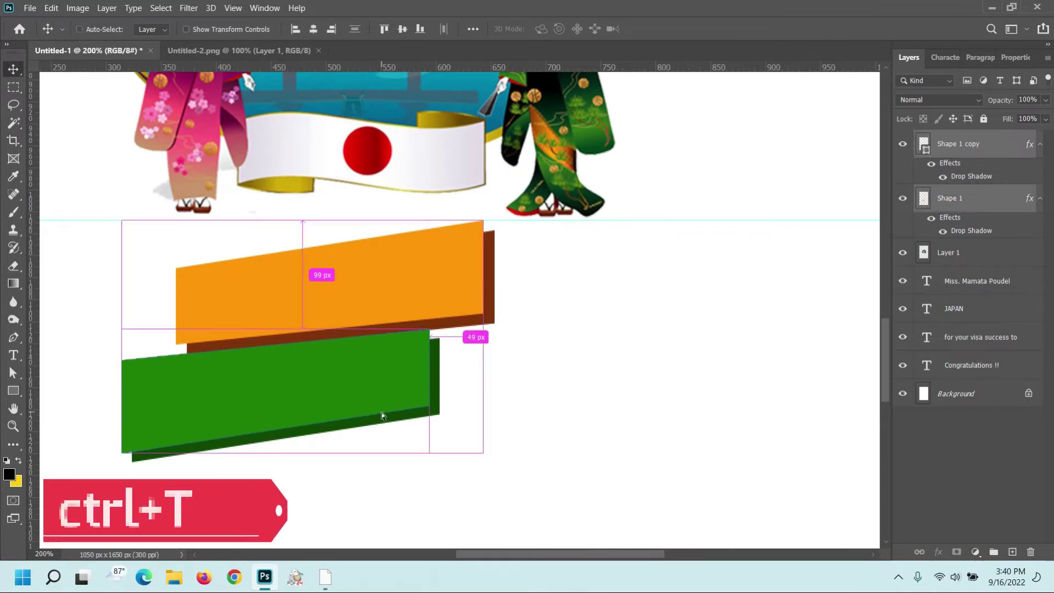
drag(486, 338, 532, 336)
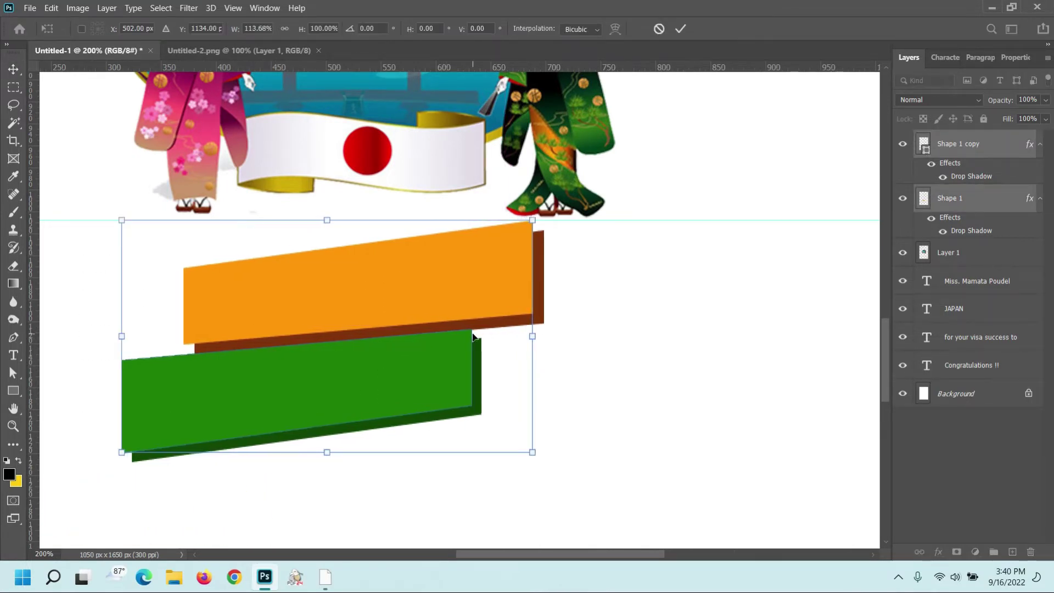
key(Return)
Centre both bars horizontally on the canvas, then nudge them slightly right
scroll(472, 336, down, 1)
drag(433, 341, 416, 343)
key(ctrl+a)
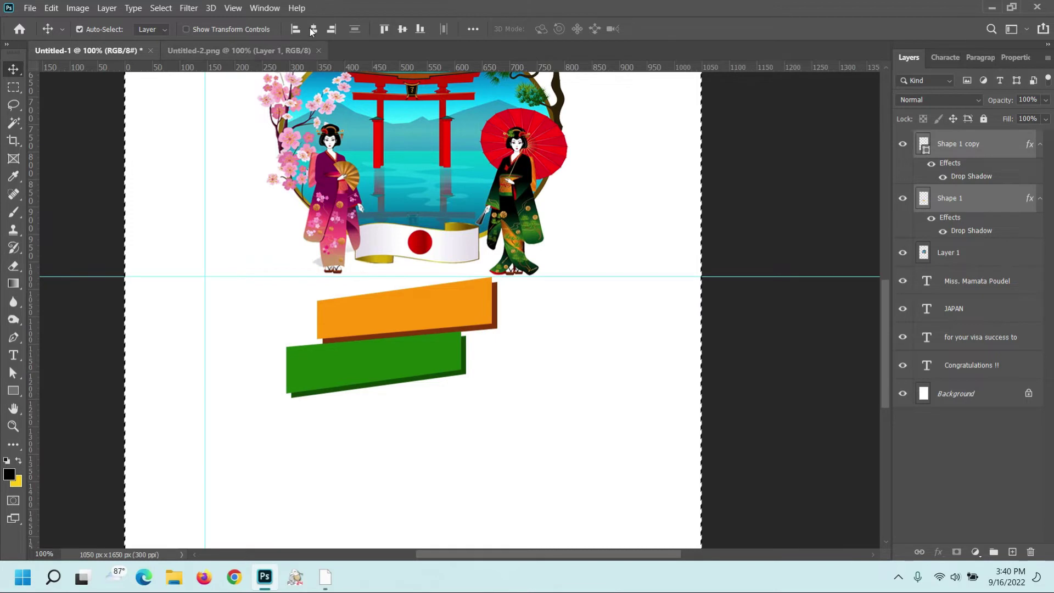
click(313, 29)
key(ctrl+d)
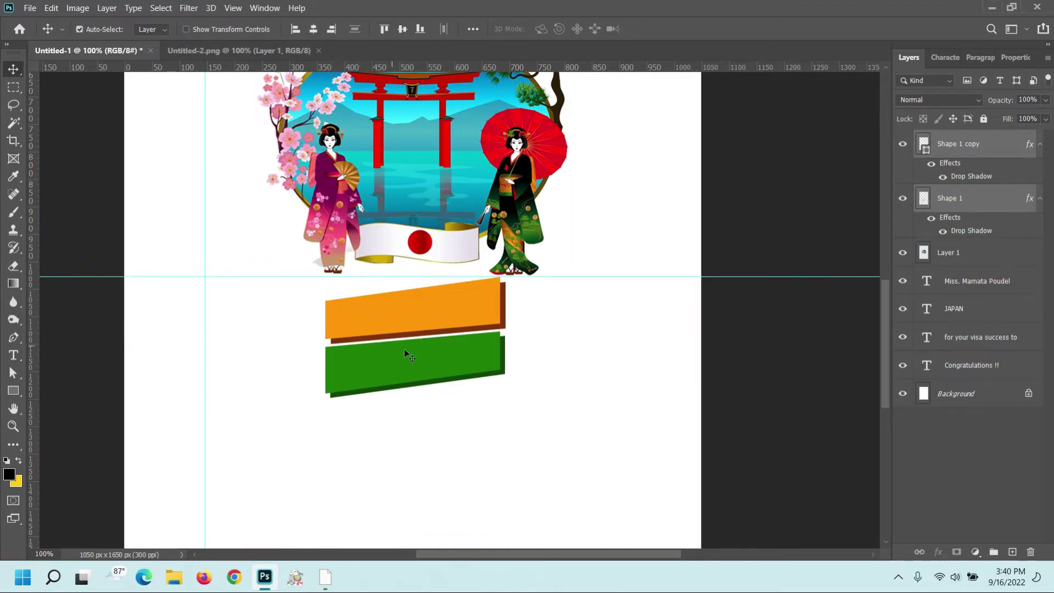
key(Right)
key(Right)
key(Right)
key(Right)
key(Right)
key(Right)
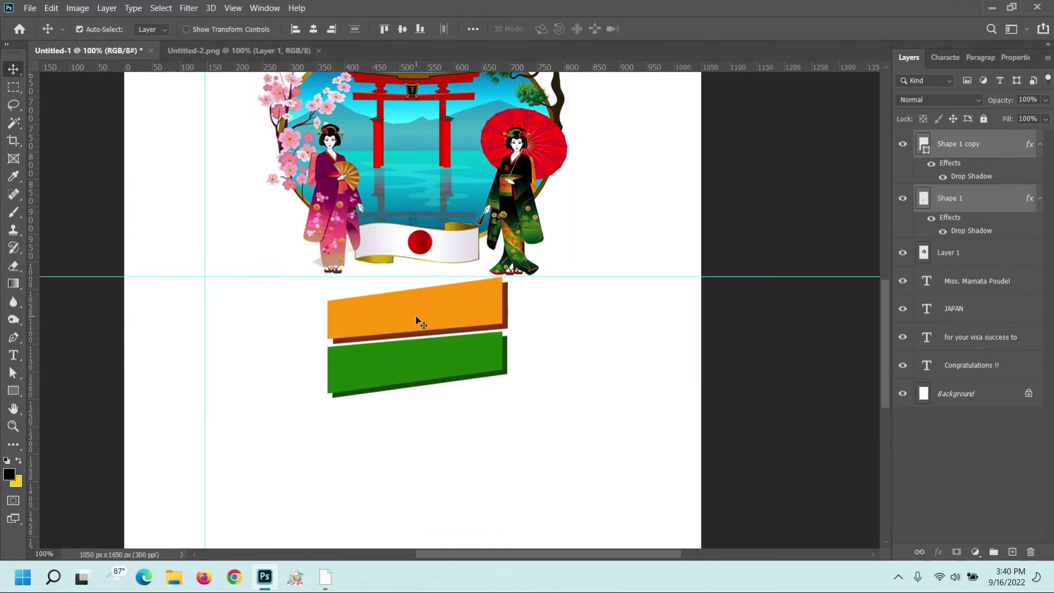
key(Right)
key(Right)
key(Right)
key(Right)
key(Right)
key(Right)
key(Right)
key(Right)
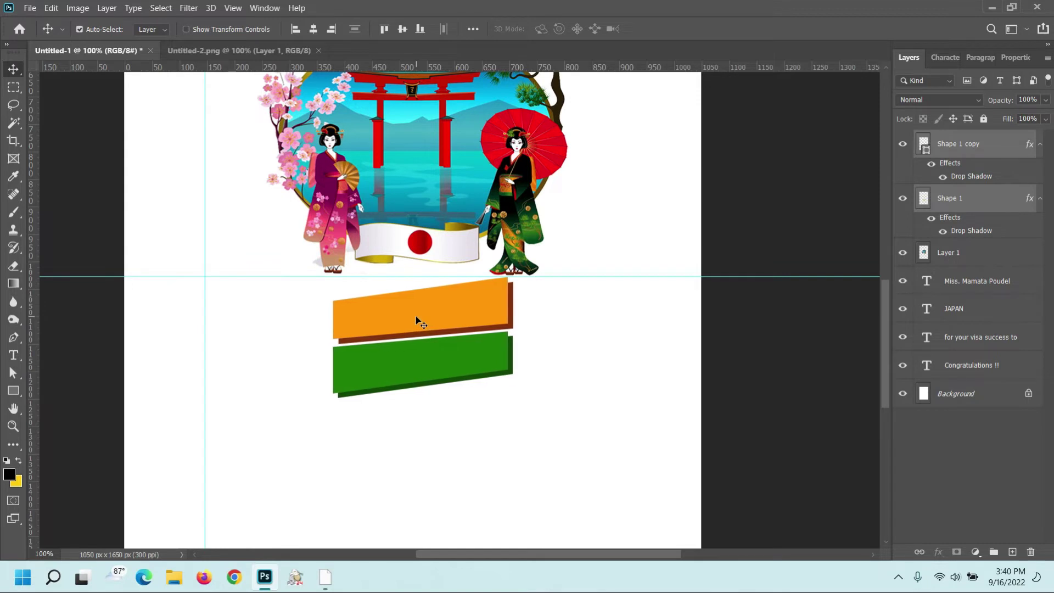
Nudge the green bar a few pixels left and slightly up
click(469, 348)
key(Left)
key(Left)
key(Left)
key(Left)
key(Left)
key(Left)
key(Left)
key(Left)
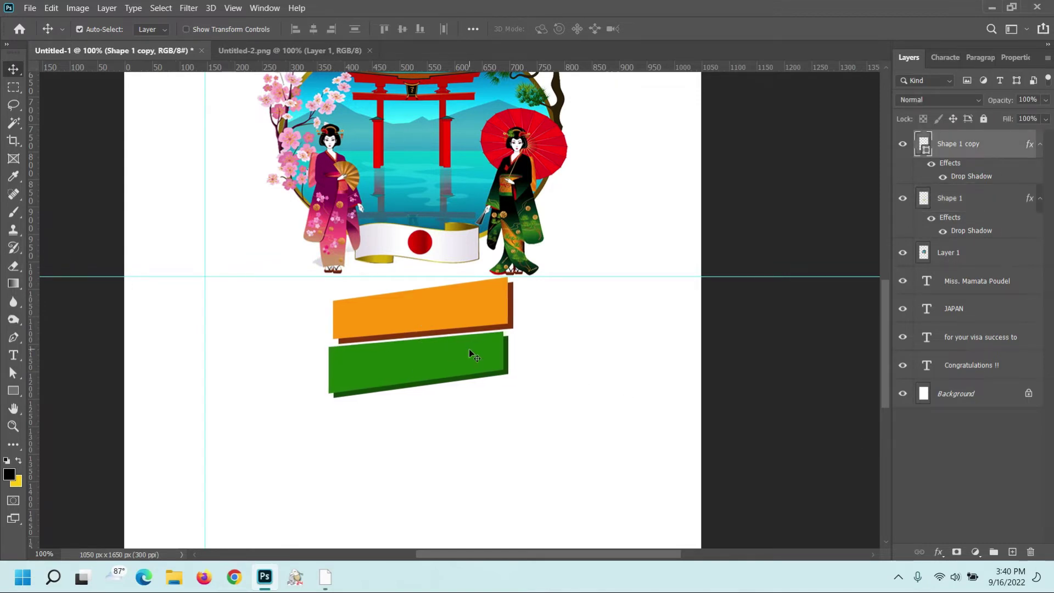
key(Left)
key(Left)
key(Left)
key(Left)
key(Left)
key(Left)
key(Left)
key(Left)
key(Left)
key(Left)
key(Left)
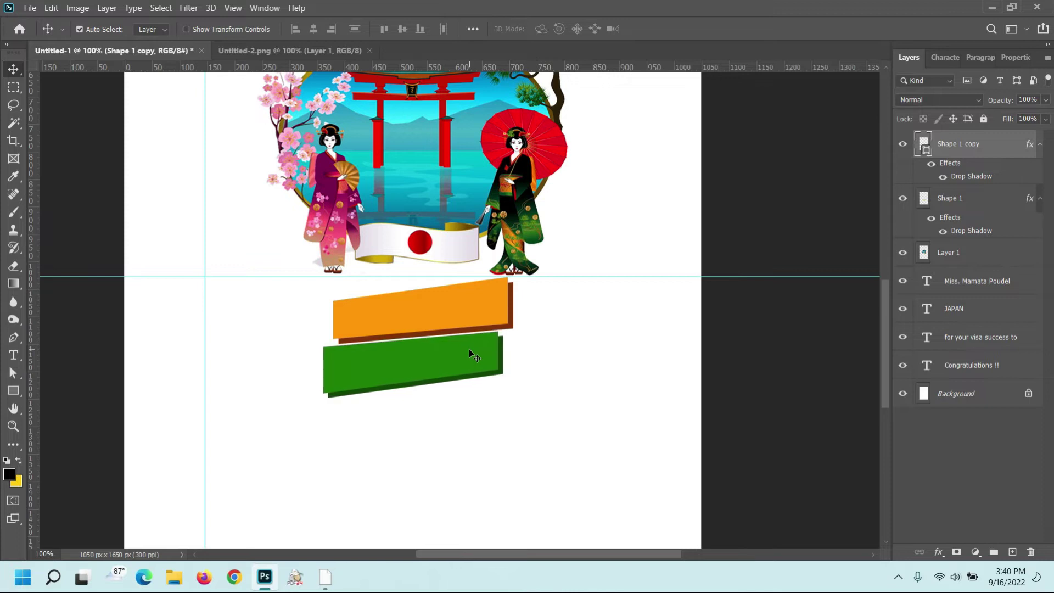
key(Left)
key(Left)
key(Left)
key(Left)
key(Up)
key(Up)
key(Up)
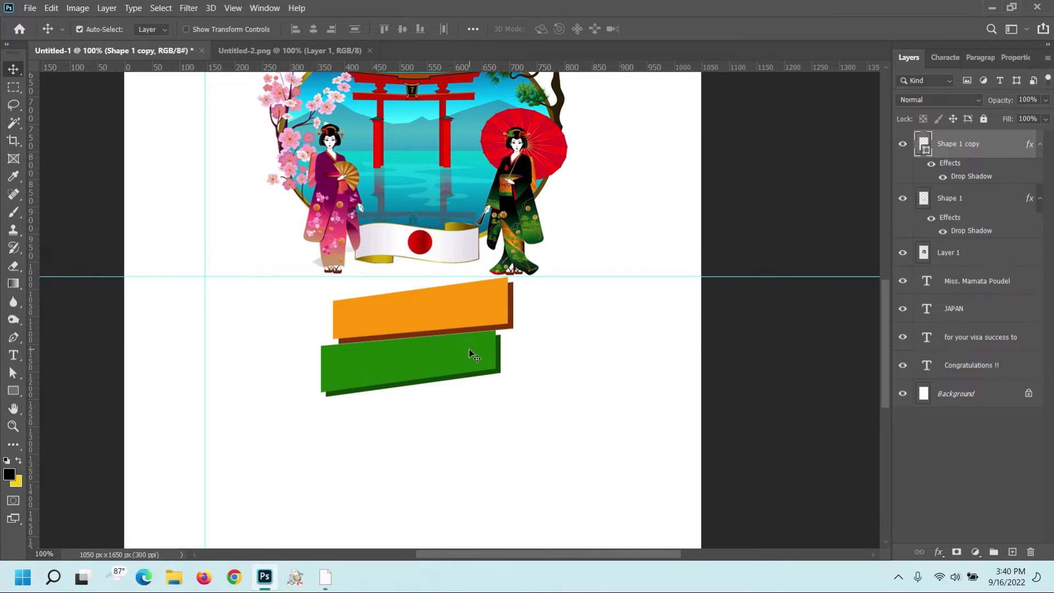
Type the heading मायाको चिनो and move it onto the orange bar
key(t)
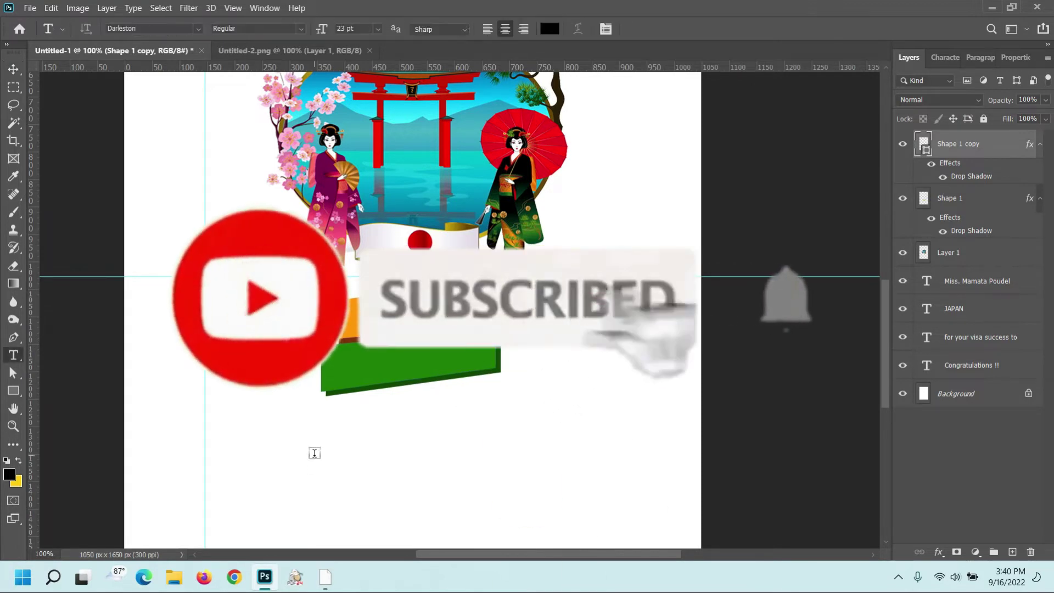
click(313, 449)
text(मायाsf])
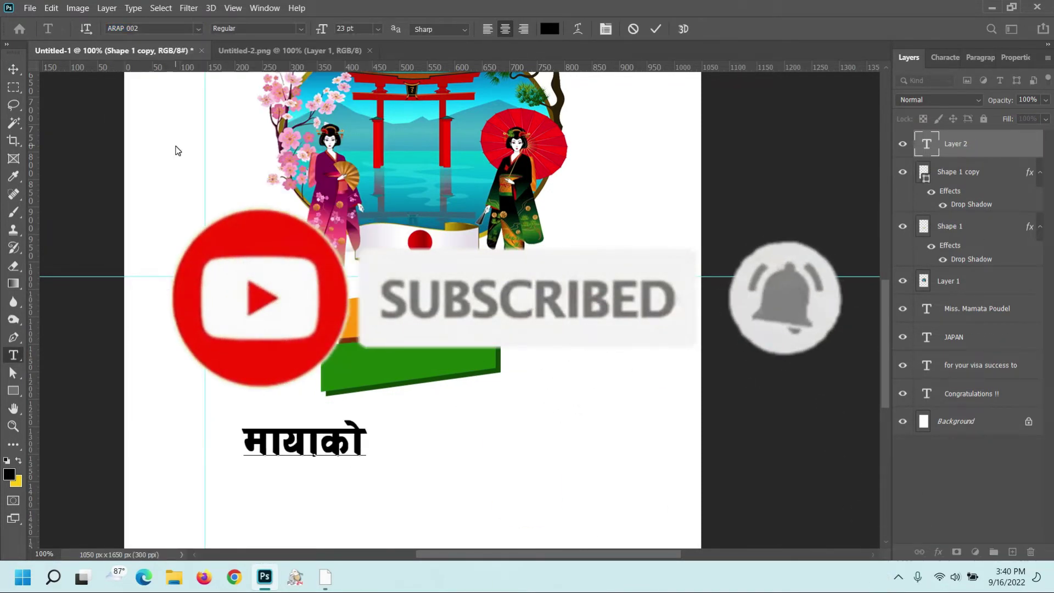
text( lrgf])
key(ctrl+Return)
key(v)
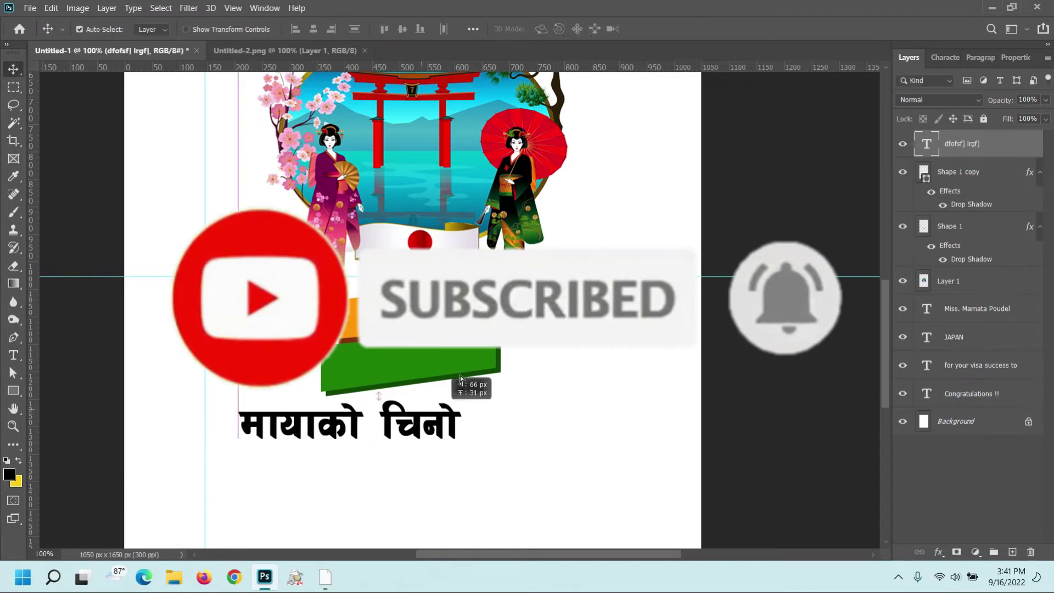
drag(379, 466, 487, 331)
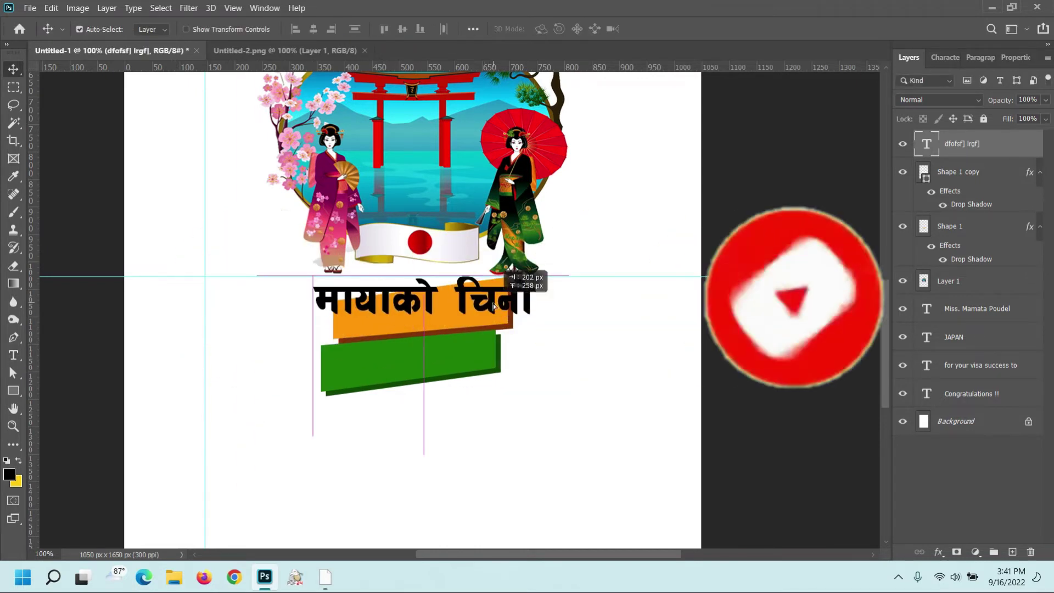
Make the heading 18 pt white with faux bold removed
click(944, 57)
click(924, 158)
text(1)
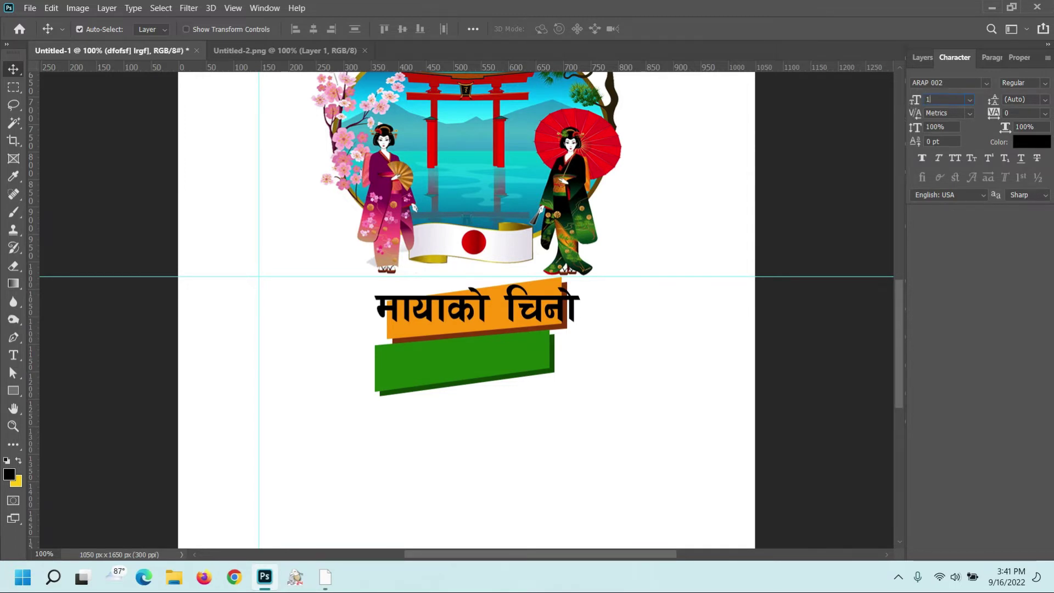
text(8)
key(Return)
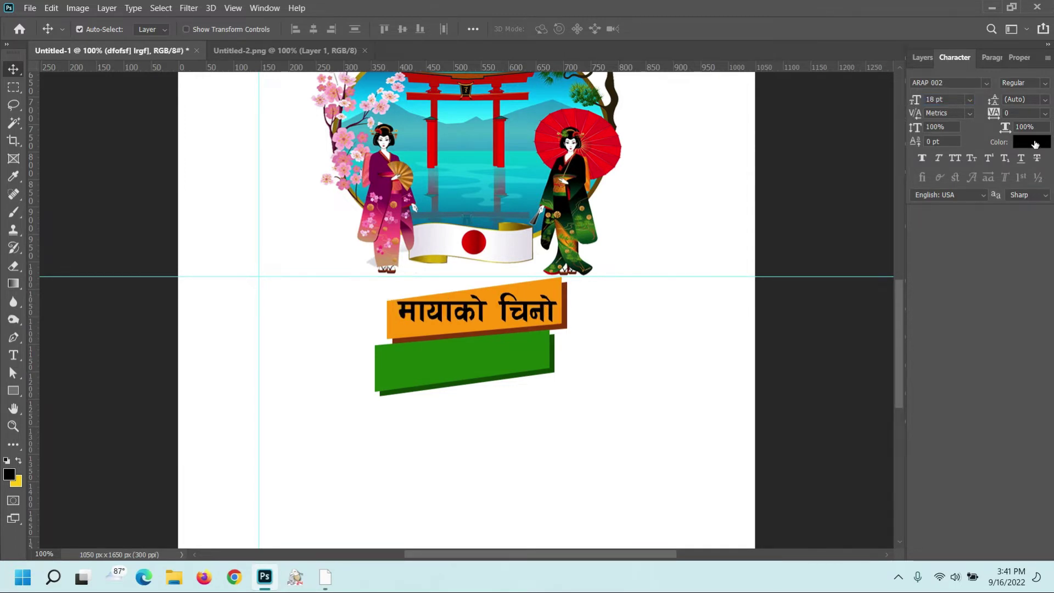
click(1031, 142)
click(600, 353)
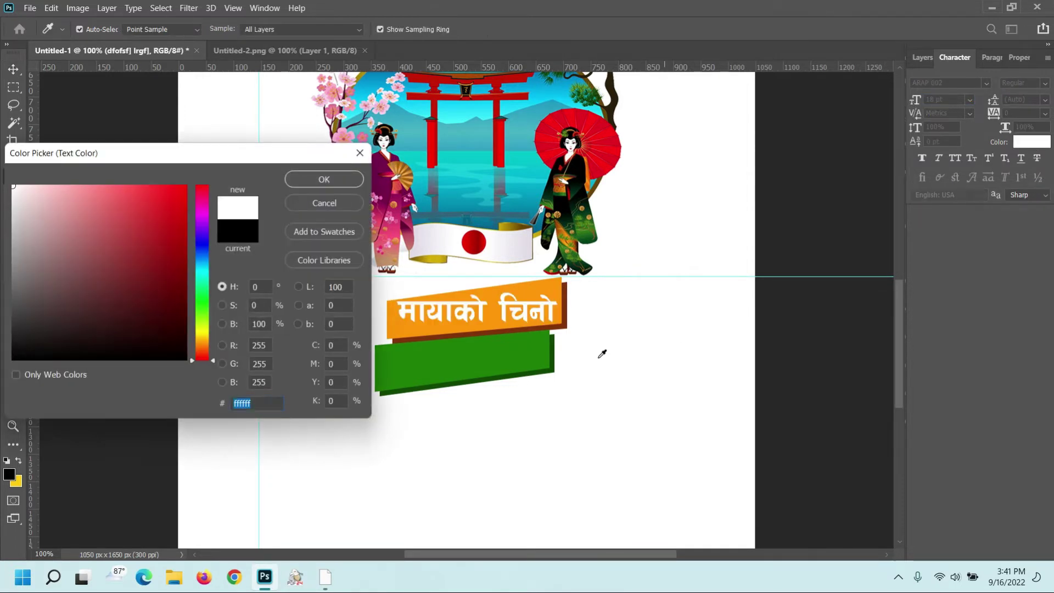
click(312, 180)
Tilt the heading to match the bar's slant and stretch it slightly wider
key(ctrl+t)
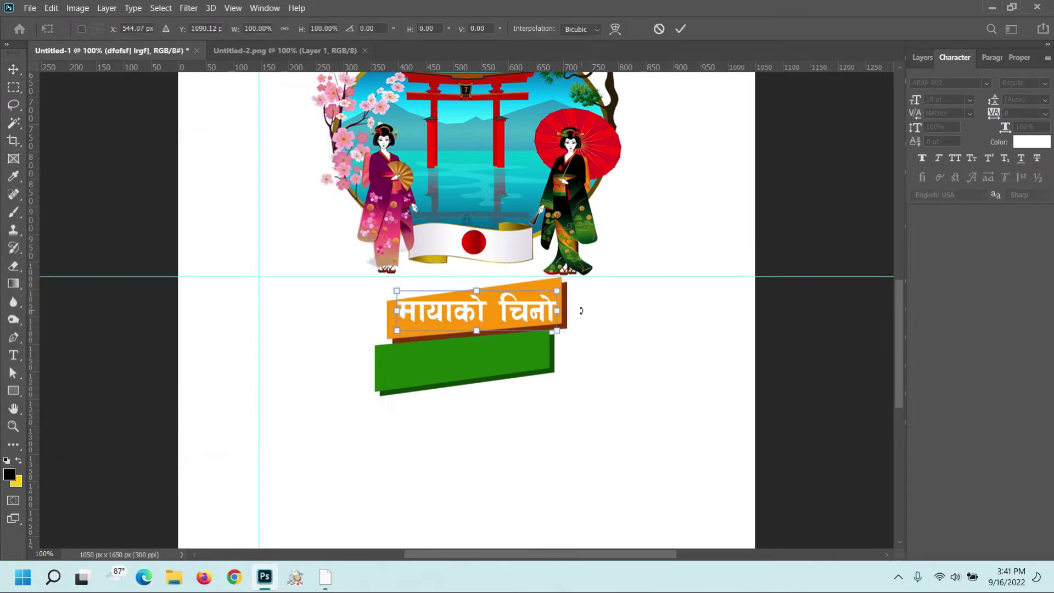
drag(582, 310, 581, 298)
ctrl+click(483, 316)
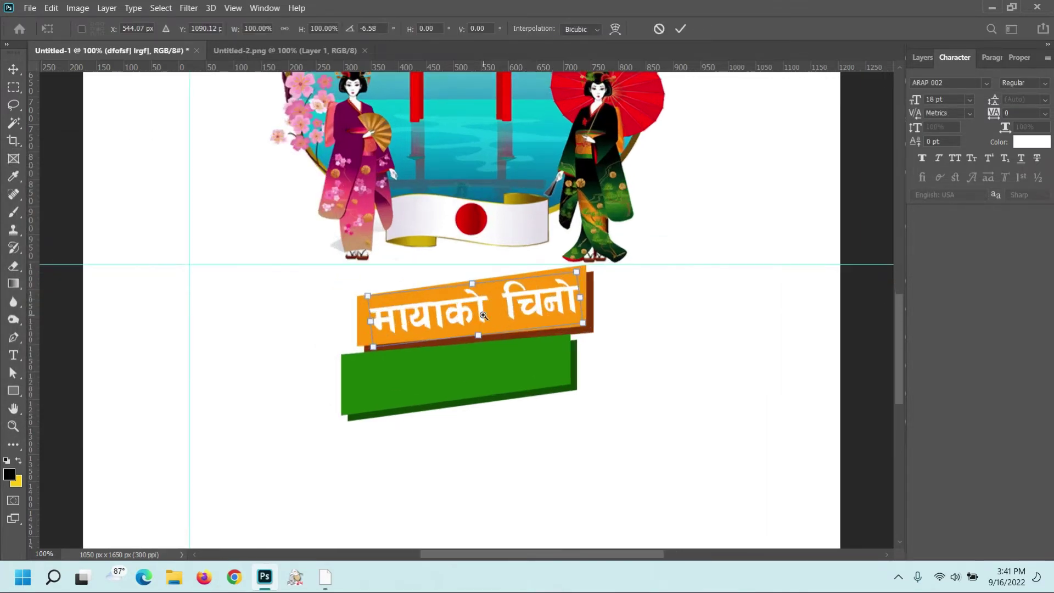
ctrl+click(483, 316)
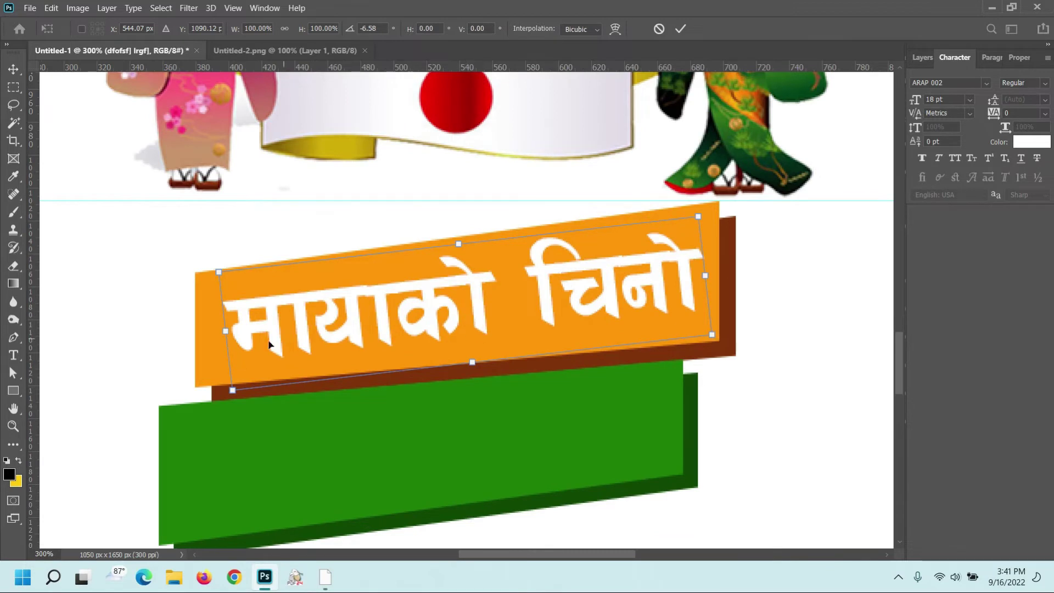
drag(227, 332, 214, 332)
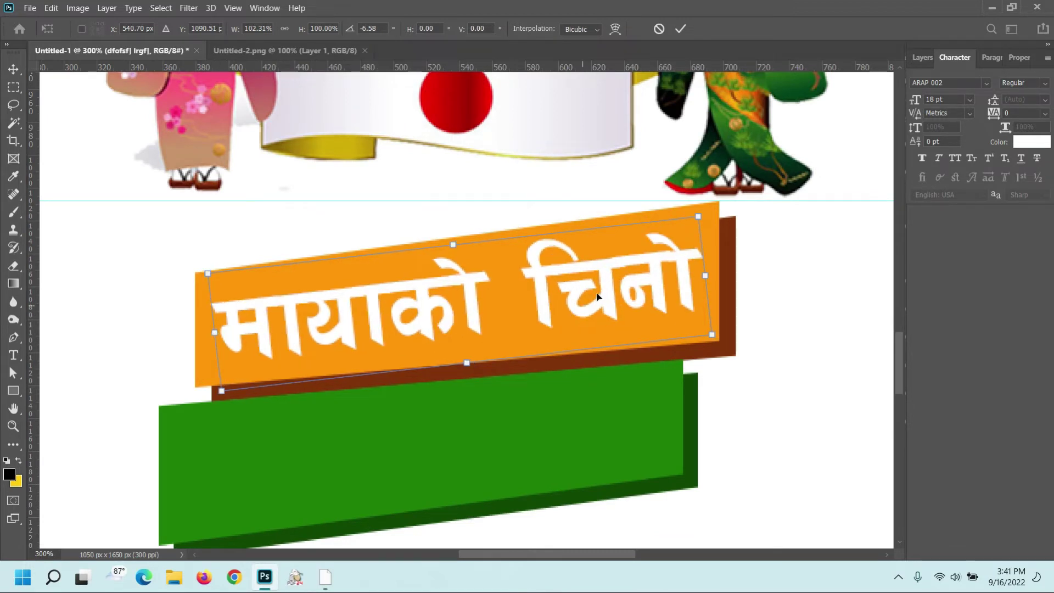
key(Return)
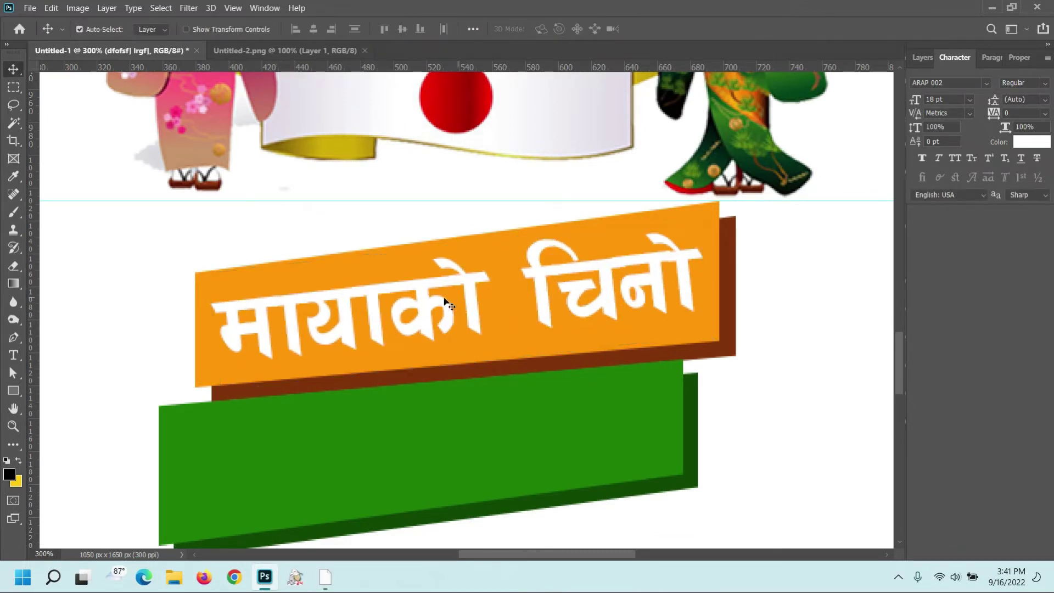
Make the word मायाको 16 pt, nudge the heading up 3 px, and duplicate its layer
double_click(442, 302)
click(437, 299)
drag(215, 324, 500, 303)
text(16)
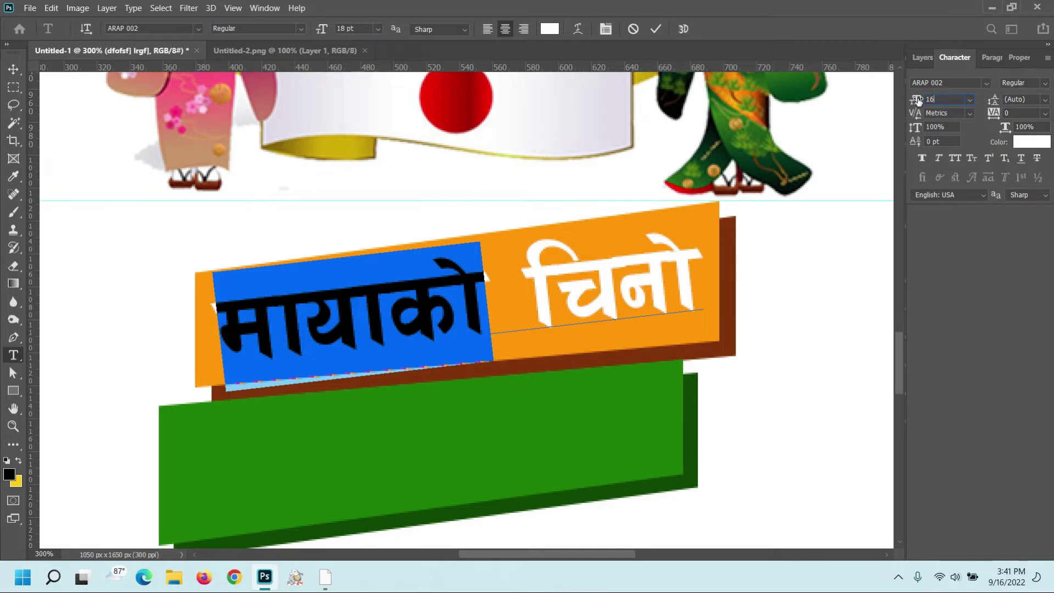
key(Return)
click(13, 69)
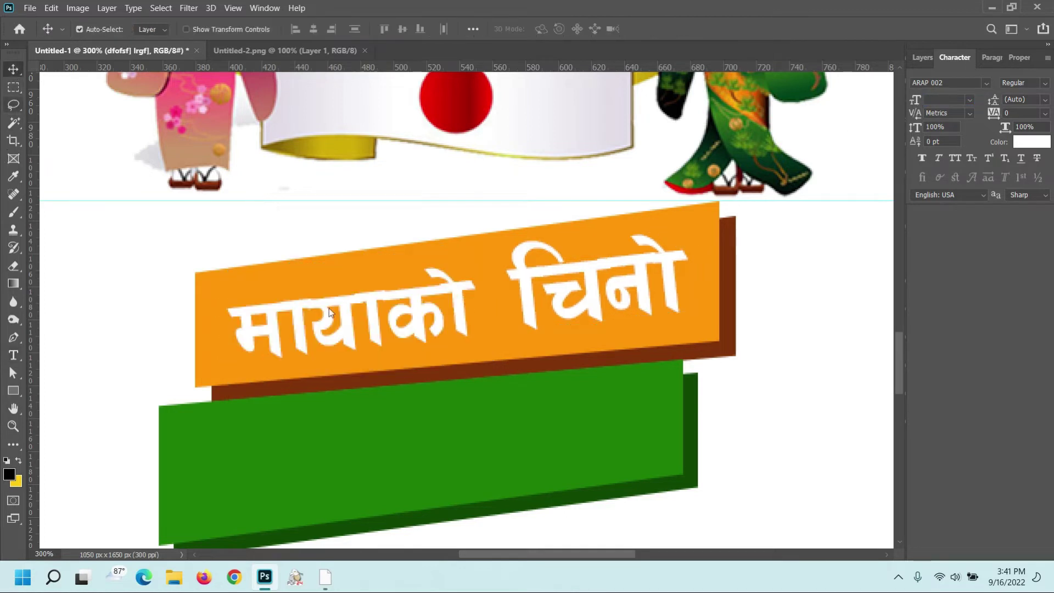
drag(563, 302, 566, 294)
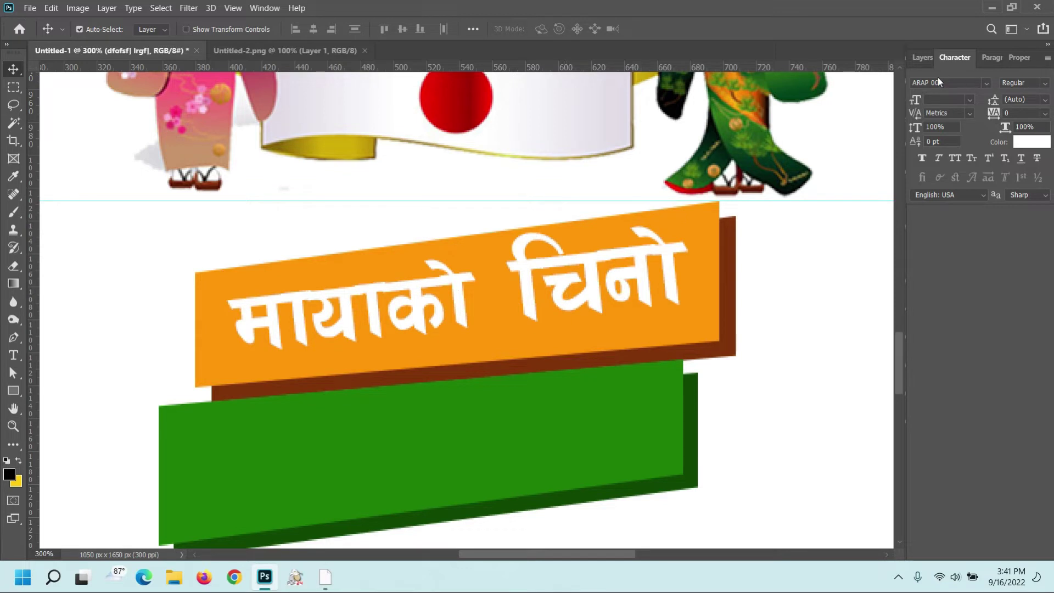
key(F7)
mouse_move(954, 152)
mouse_down()
mouse_move(1021, 555)
mouse_move(1012, 553)
mouse_up()
Place the copied heading on the green band as 12 pt Arial 'Token of Love'
drag(593, 302, 572, 441)
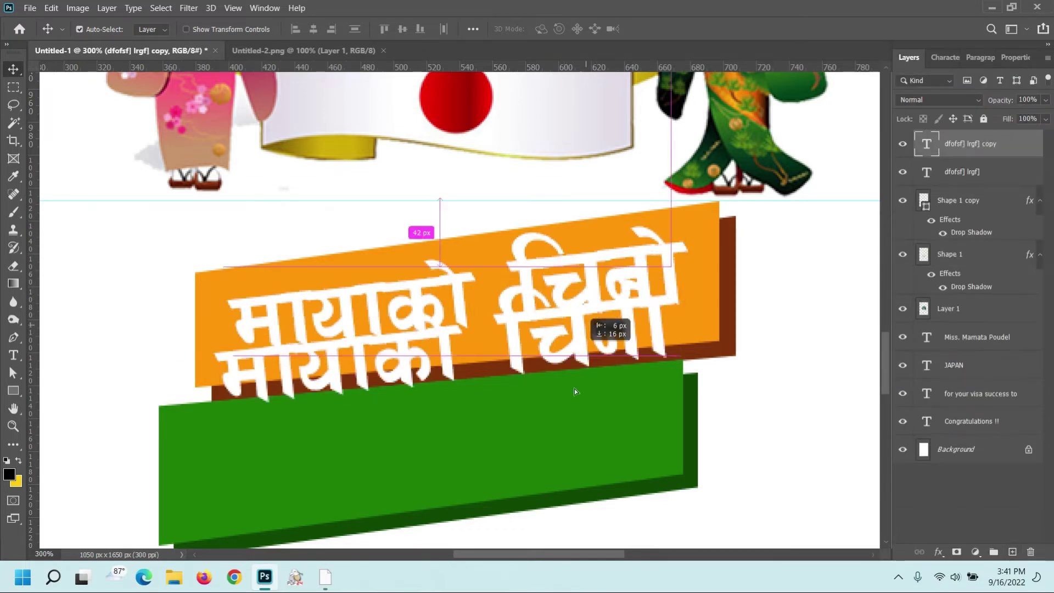
double_click(472, 443)
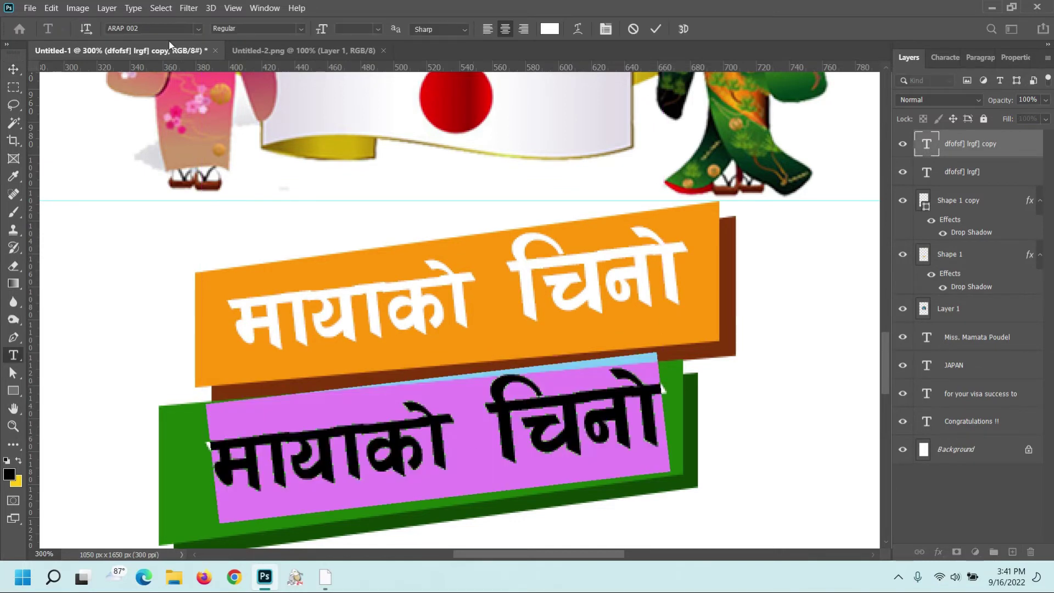
click(198, 29)
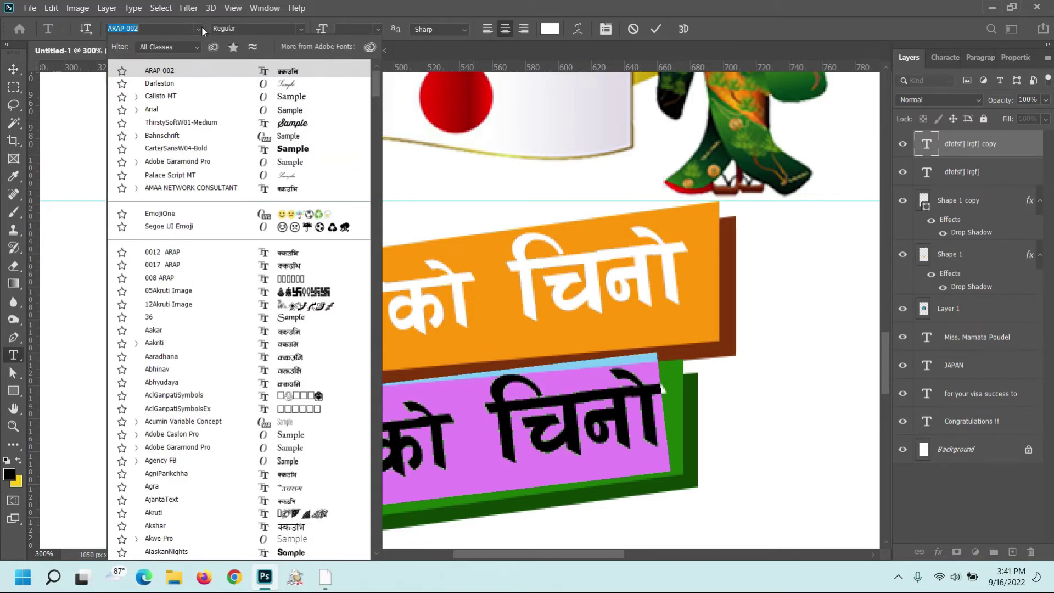
click(183, 107)
text(T)
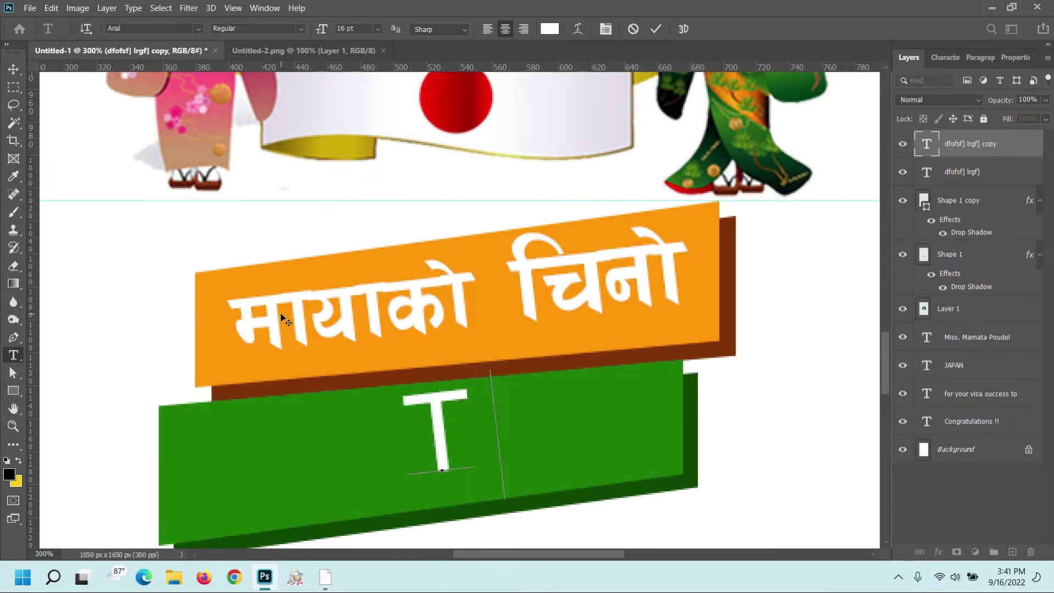
text(oken of Lov)
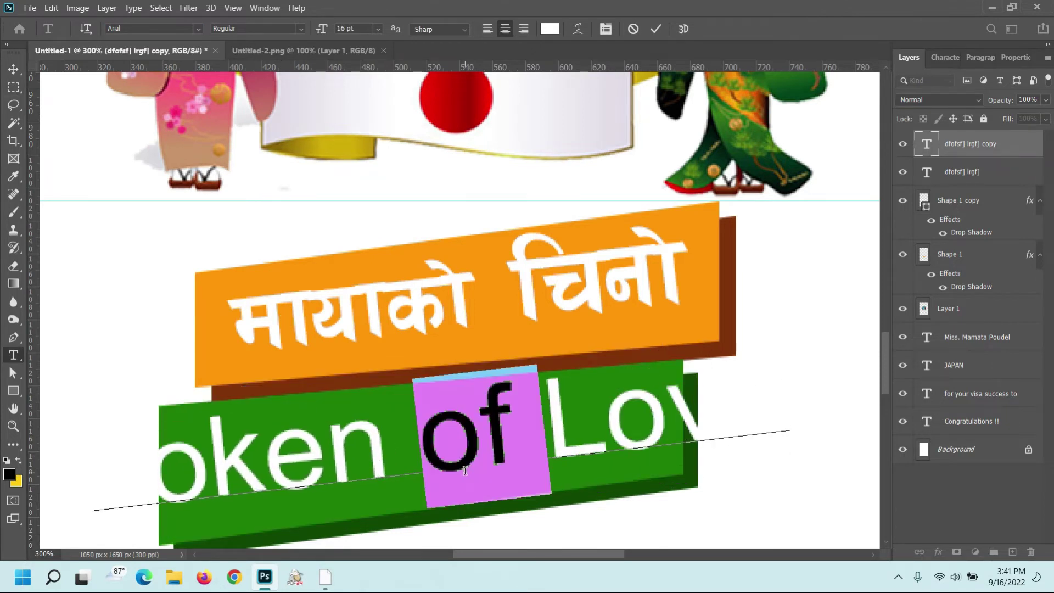
triple_click(465, 471)
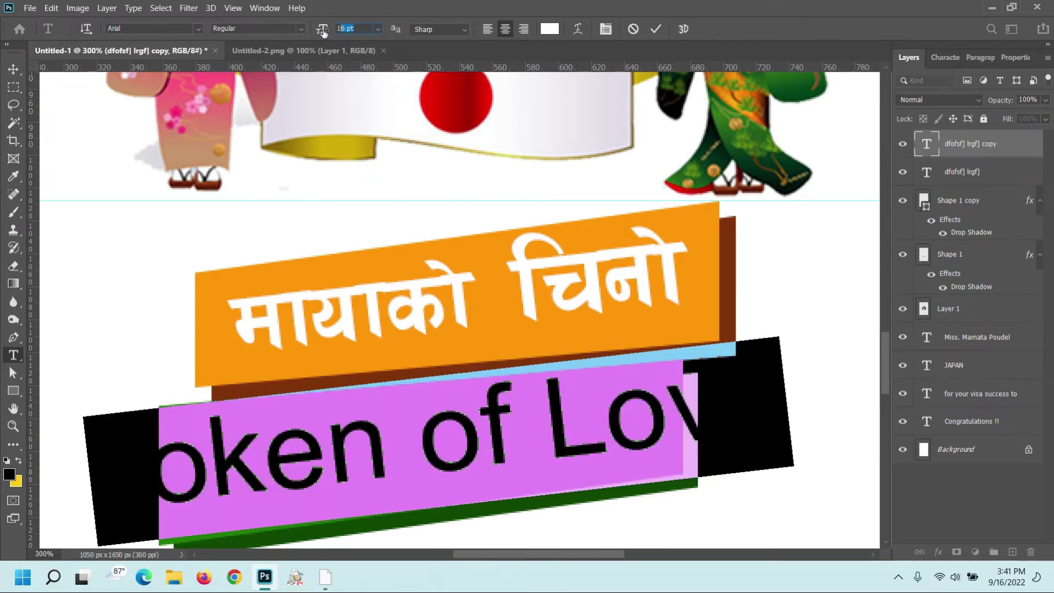
text(2)
key(Return)
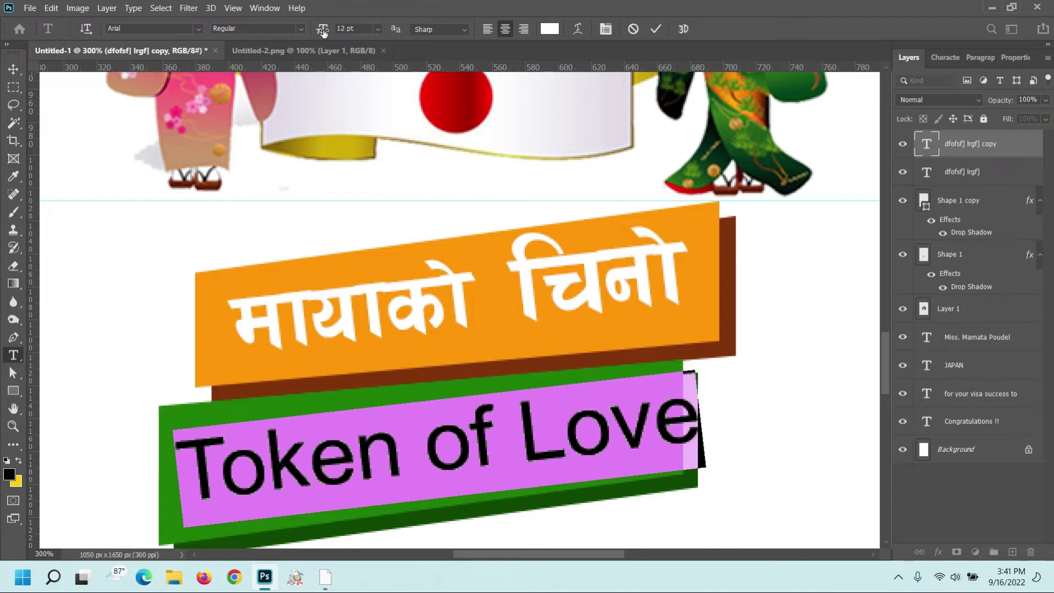
click(13, 68)
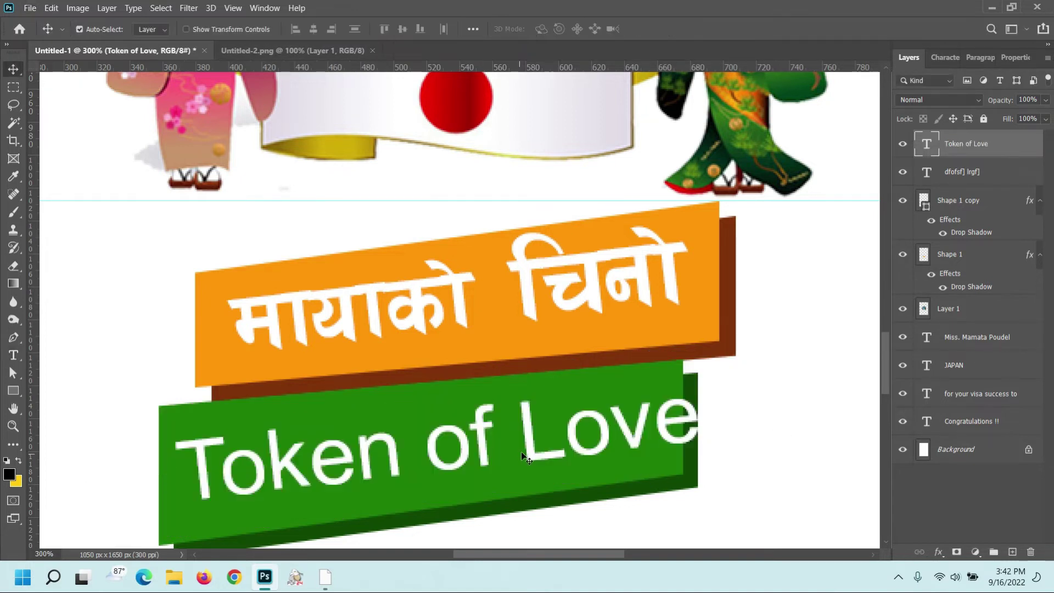
drag(522, 452, 500, 455)
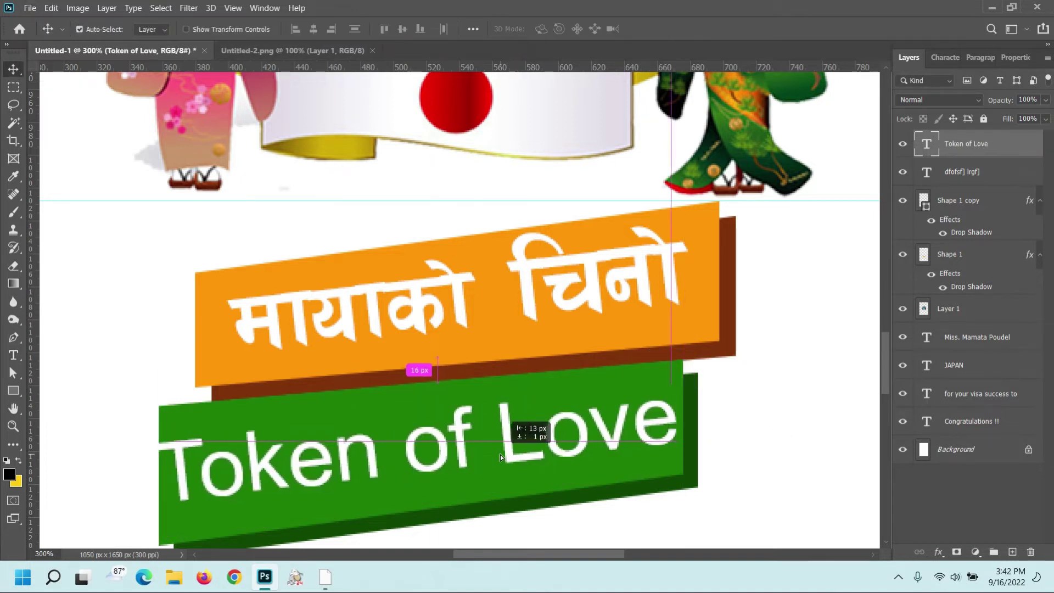
Give the banner text 93% horizontal scale, 10 pt size and Faux Bold
click(946, 55)
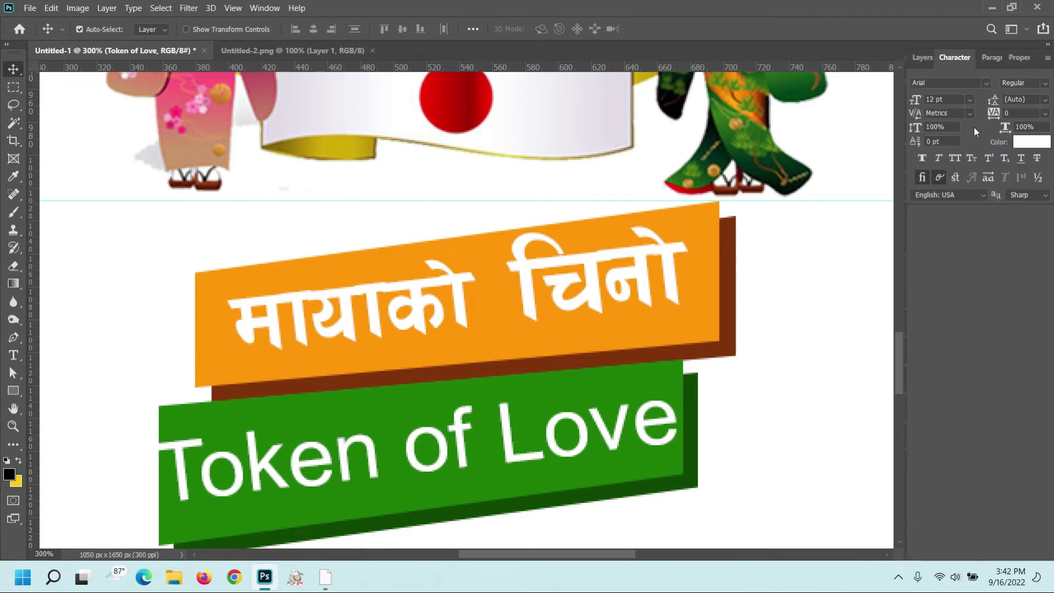
click(1013, 127)
key(Down)
key(Down)
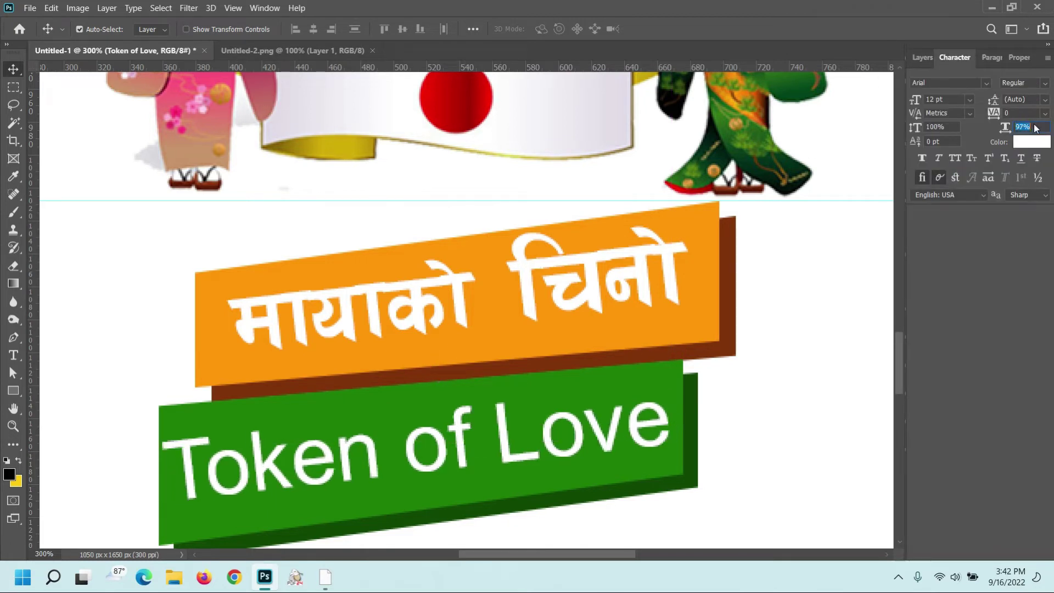
key(Down)
key(Down)
key(Down)
key(Down)
double_click(938, 99)
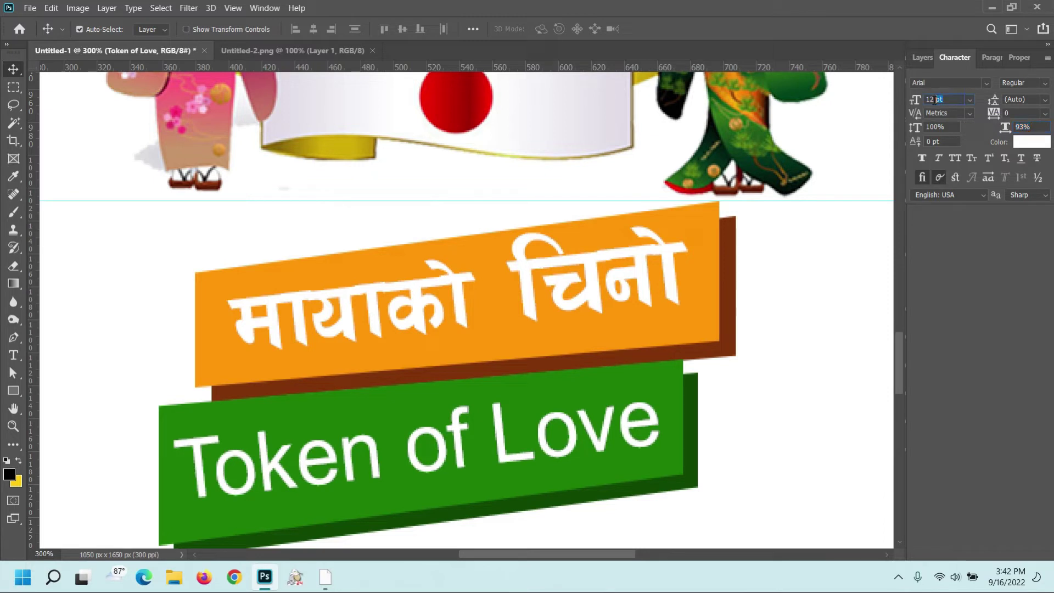
text(0)
key(Return)
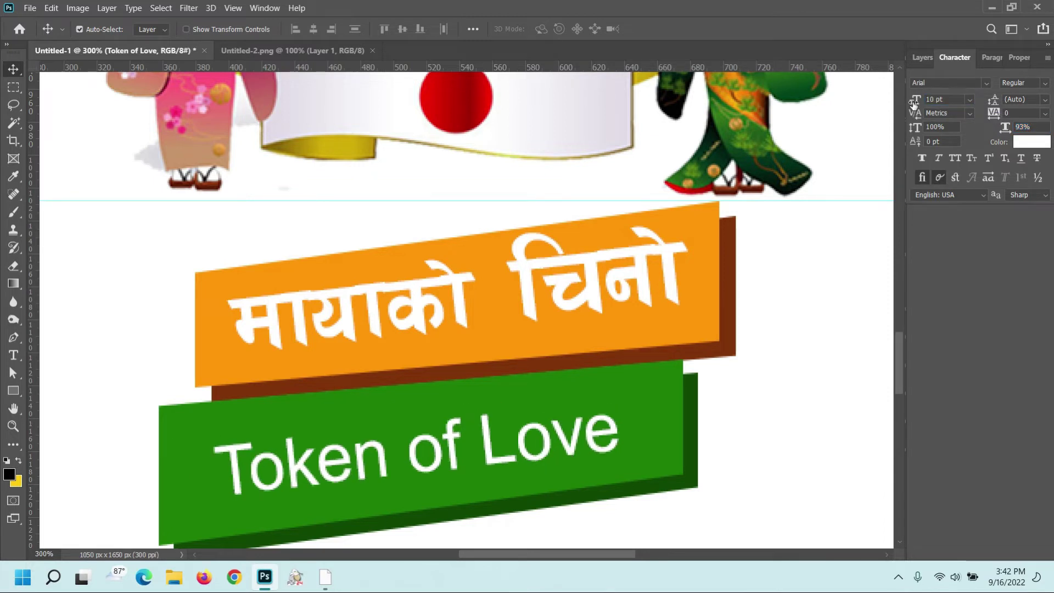
click(922, 159)
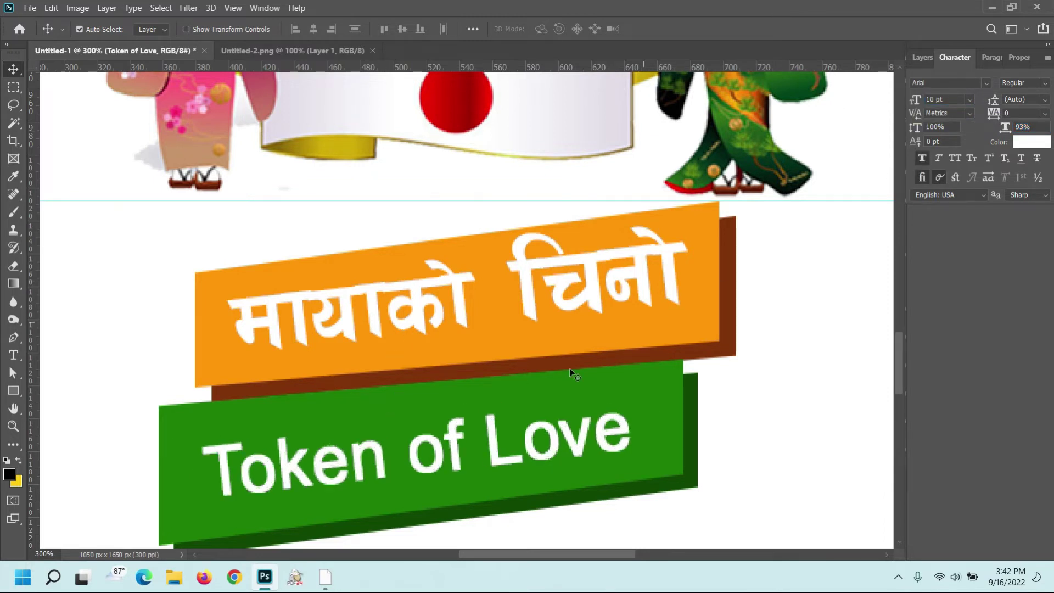
Enlarge just the words 'Token of' to 12 pt
double_click(378, 454)
click(461, 451)
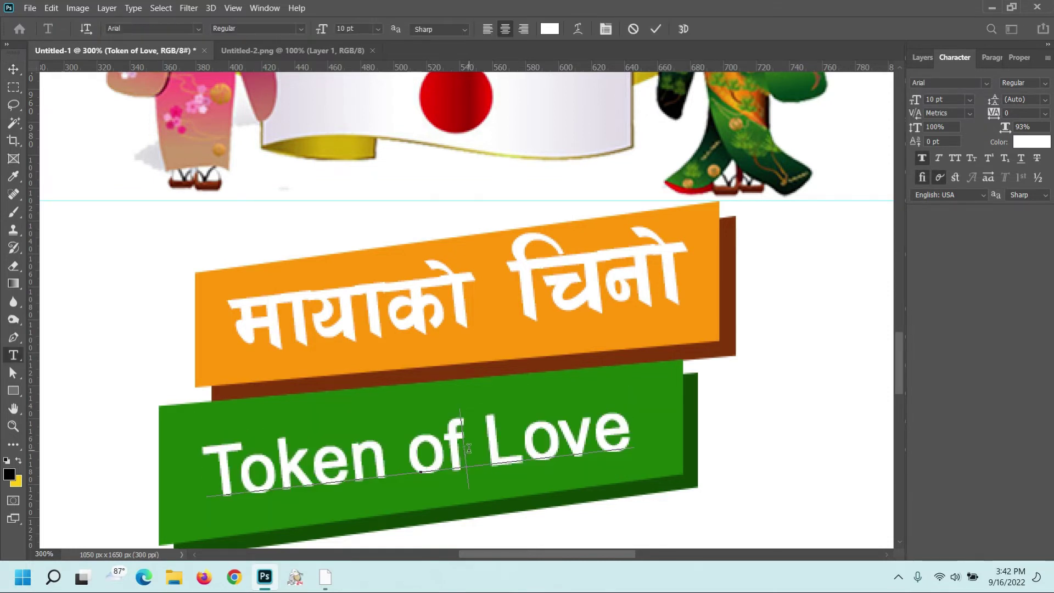
drag(469, 448, 217, 455)
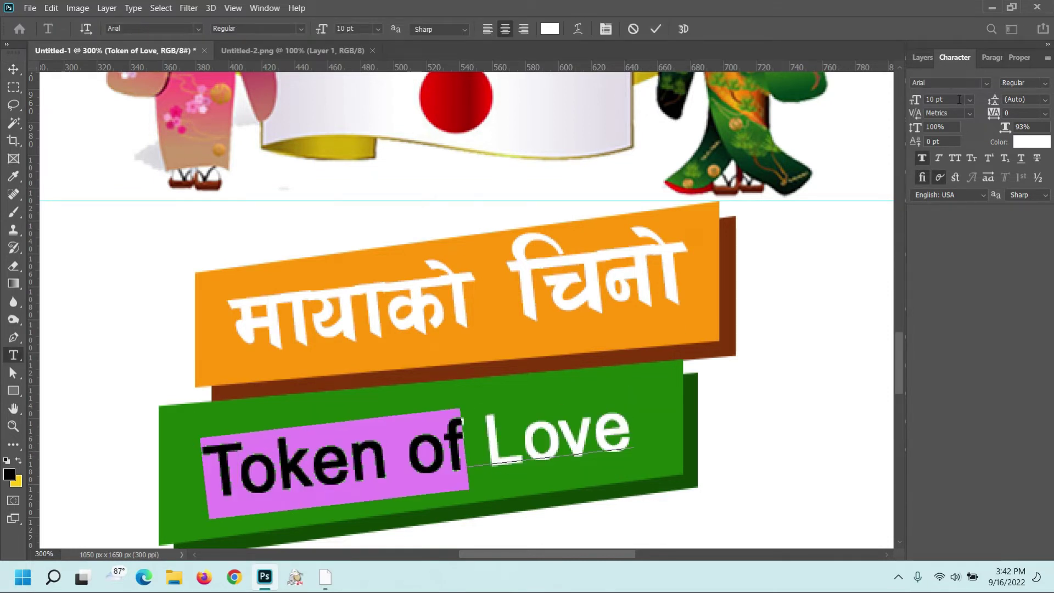
text(12)
key(Return)
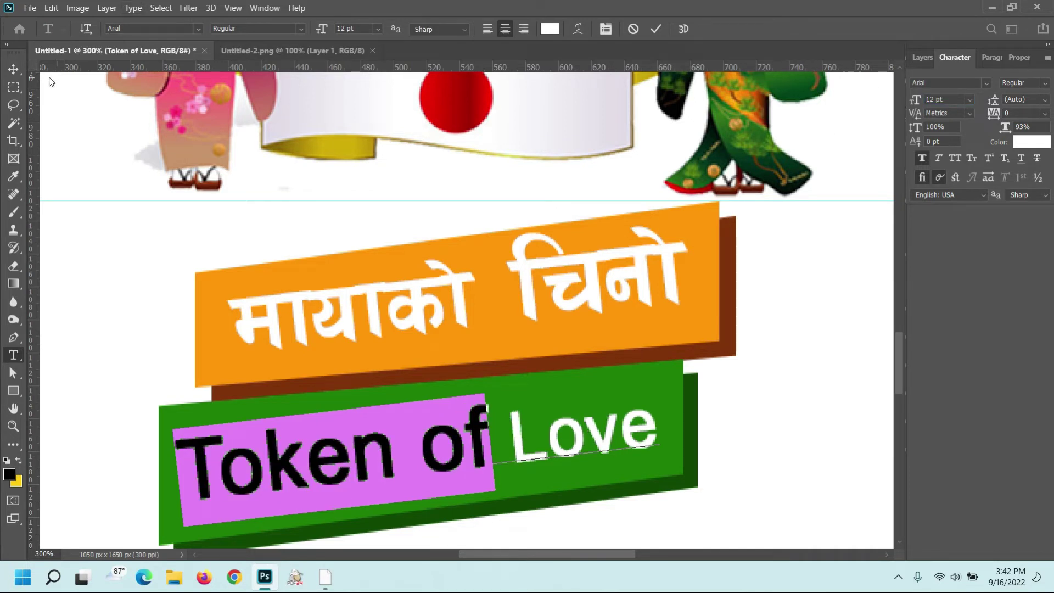
click(13, 70)
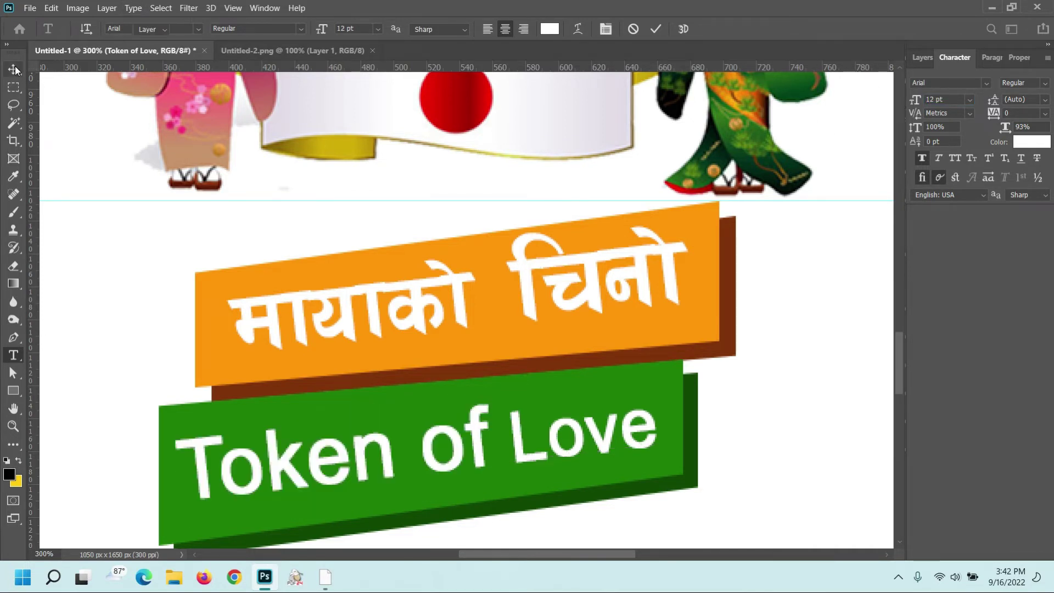
ctrl+alt+click(511, 412)
ctrl+alt+click(511, 412)
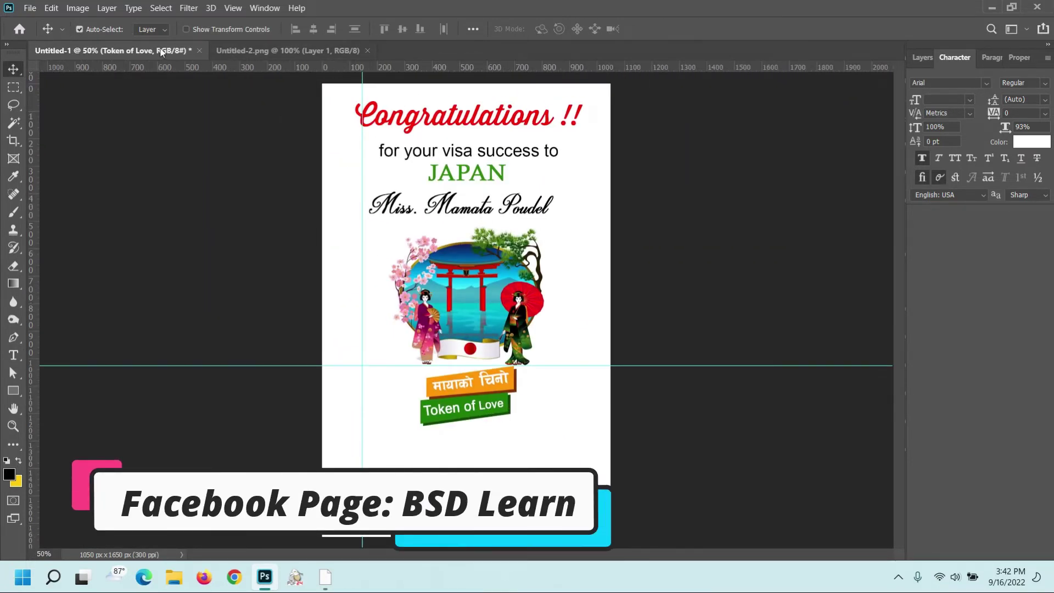
Open the YB Japanese Class logo file and drag it onto the card
click(30, 8)
click(41, 34)
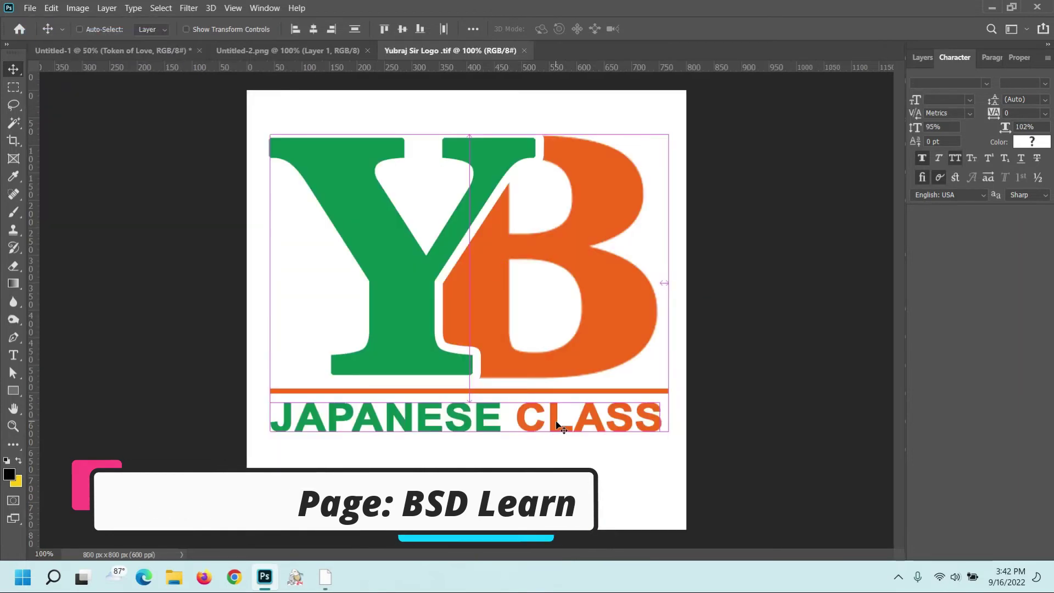
mouse_move(593, 315)
mouse_down()
mouse_move(237, 113)
mouse_move(591, 502)
mouse_up()
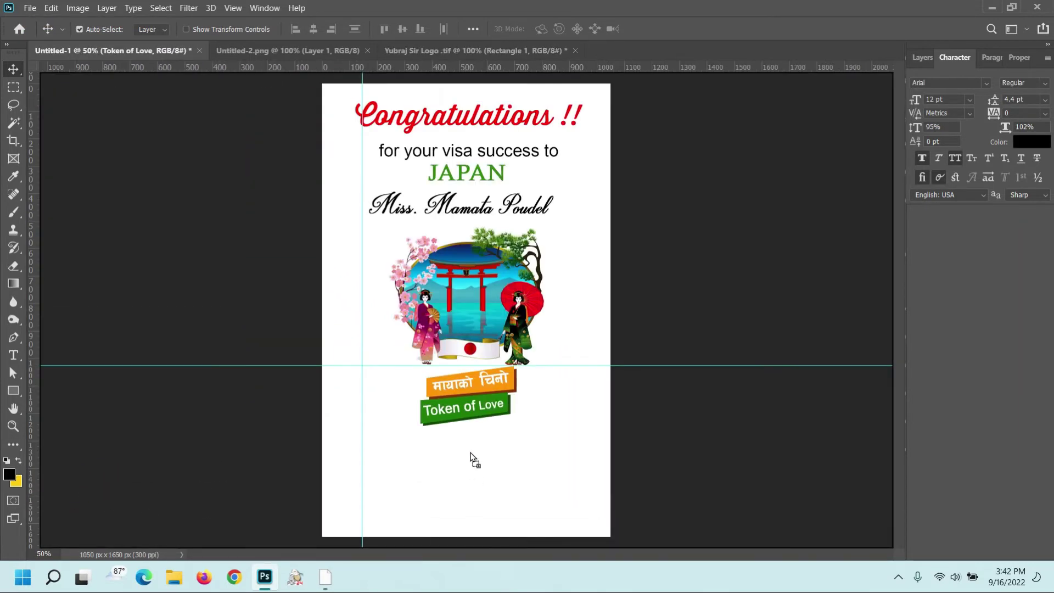
drag(472, 457, 470, 455)
Scale the logo to about 24% and position it below the banners
key(ctrl+t)
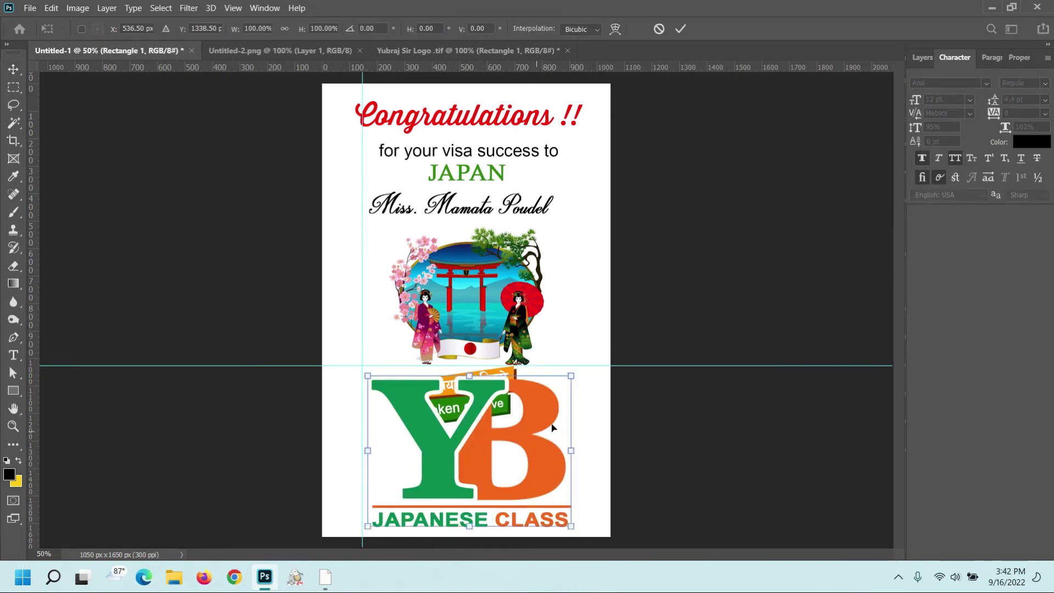
drag(571, 375, 478, 459)
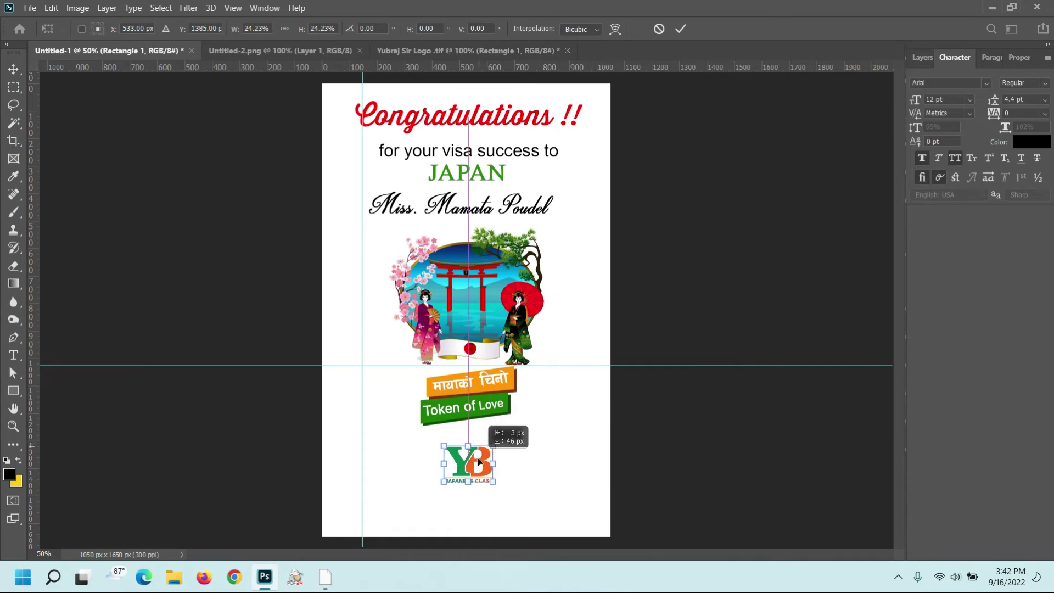
key(Return)
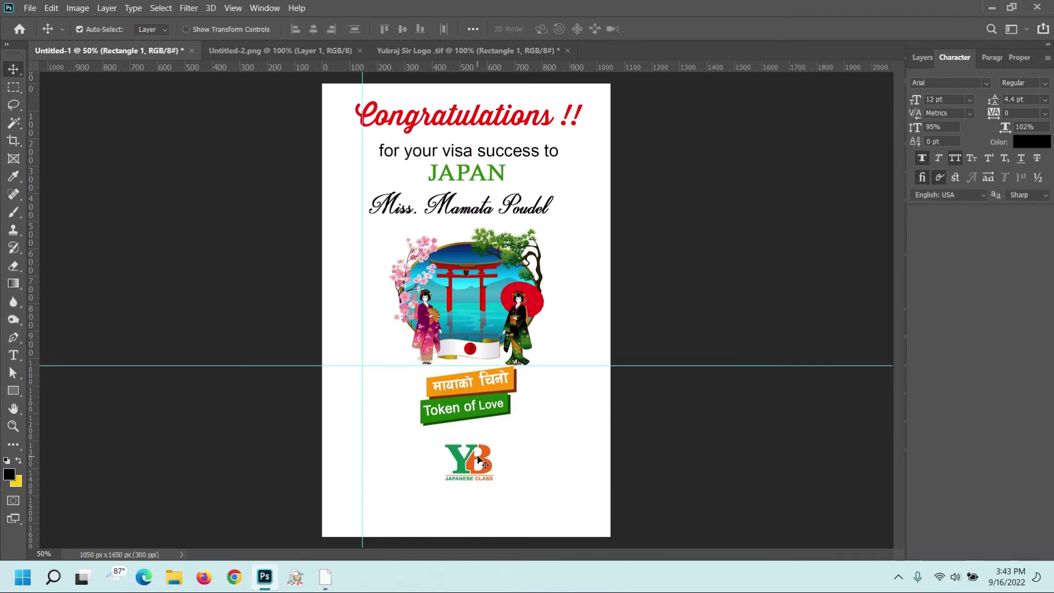
click(486, 422)
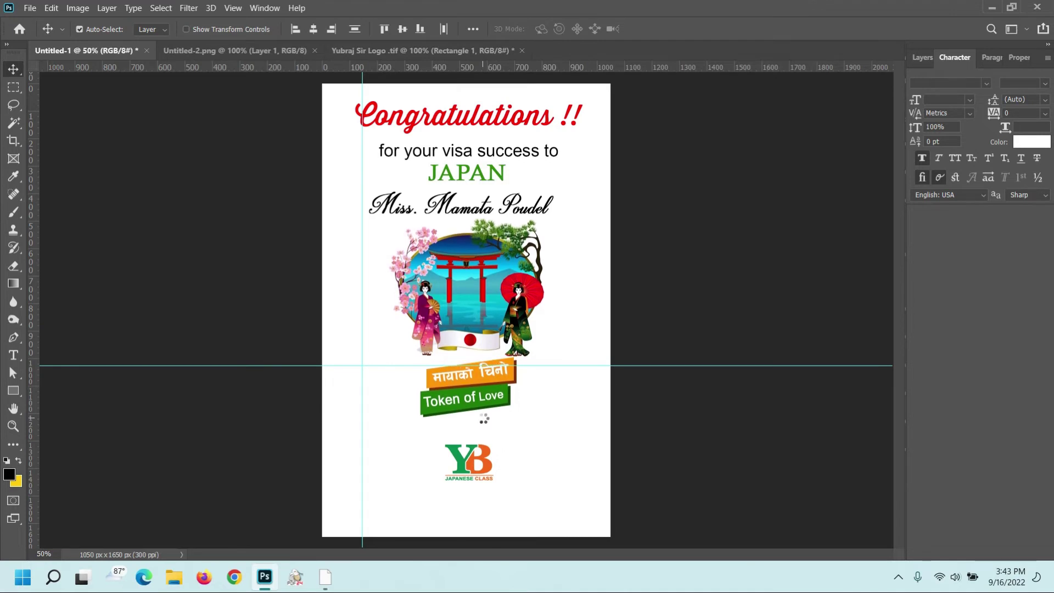
click(468, 451)
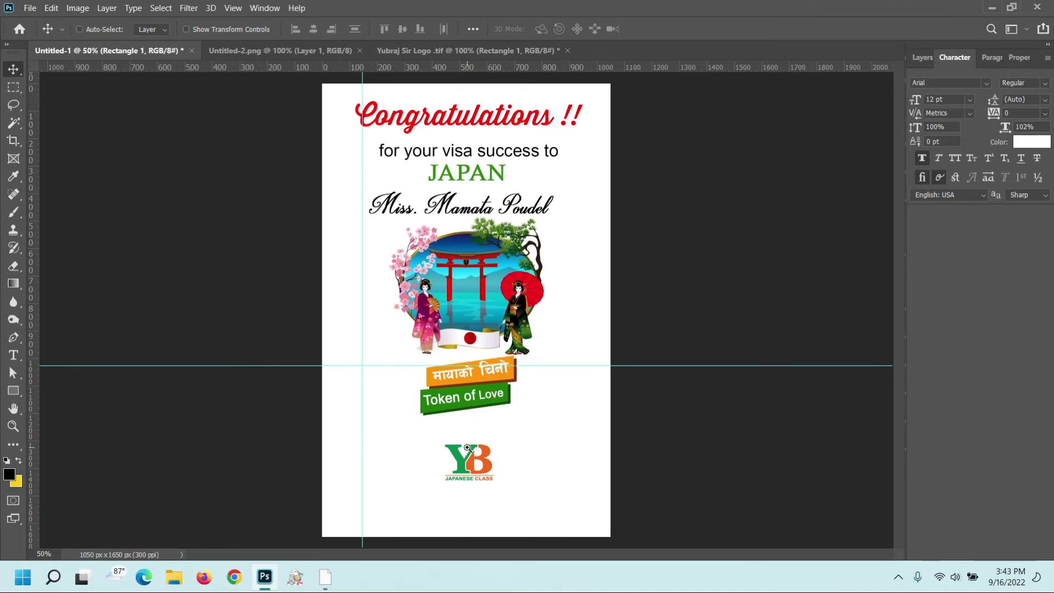
scroll(468, 451, up, 2)
mouse_move(467, 452)
mouse_down()
mouse_move(476, 301)
mouse_move(472, 326)
mouse_up()
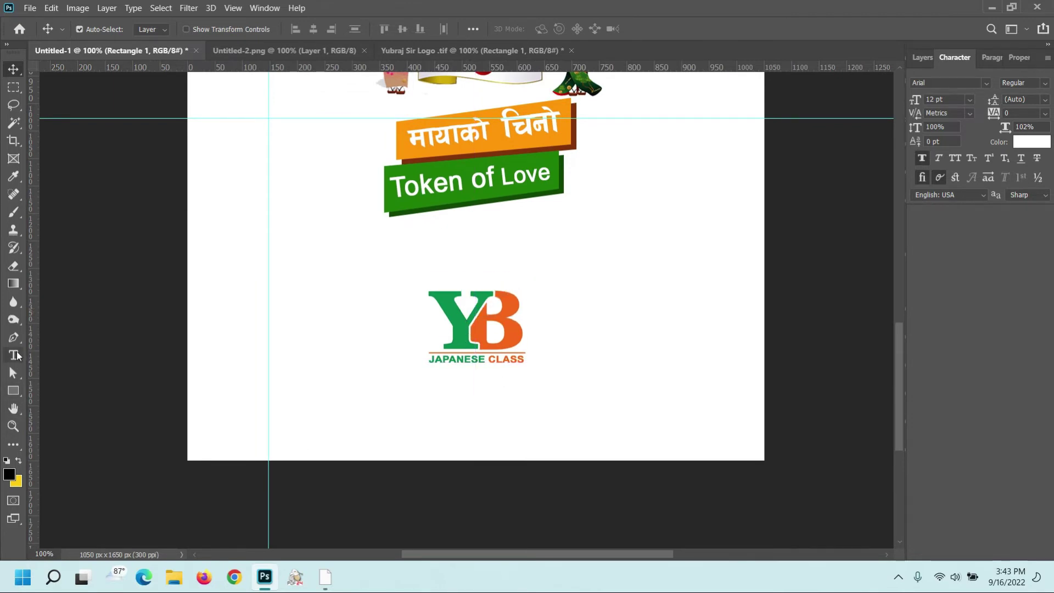
Start a new text line below the logo, coloured black (000000)
click(14, 356)
click(375, 416)
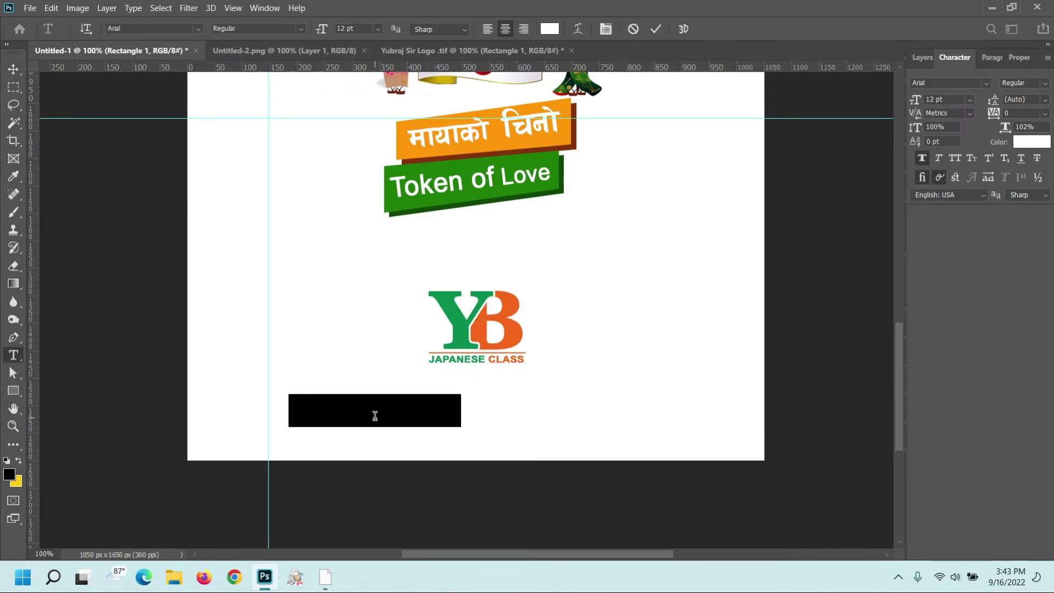
key(End)
key(BackSpace)
key(BackSpace)
key(BackSpace)
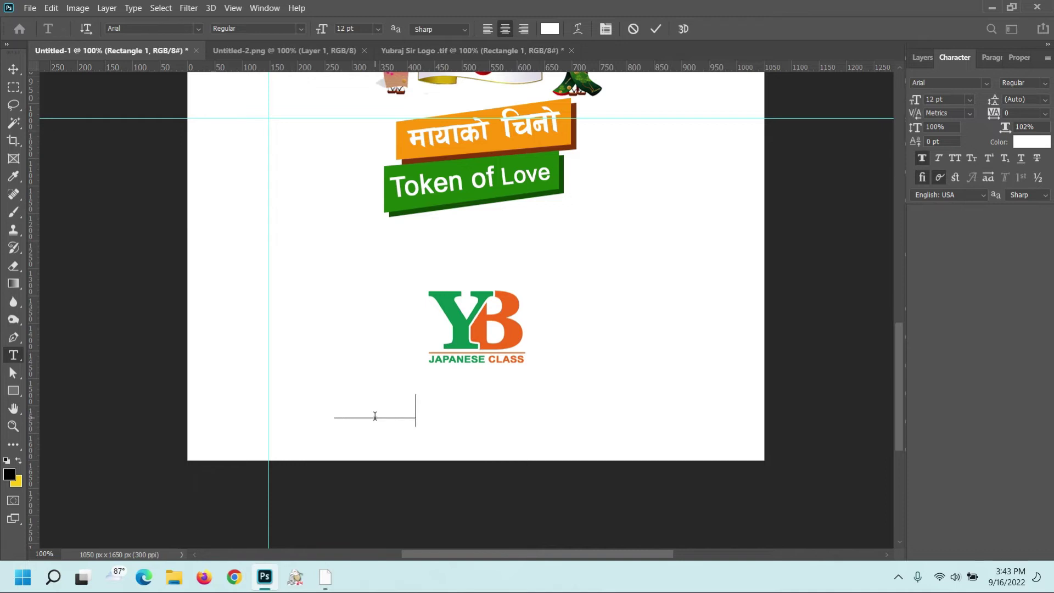
key(ctrl+a)
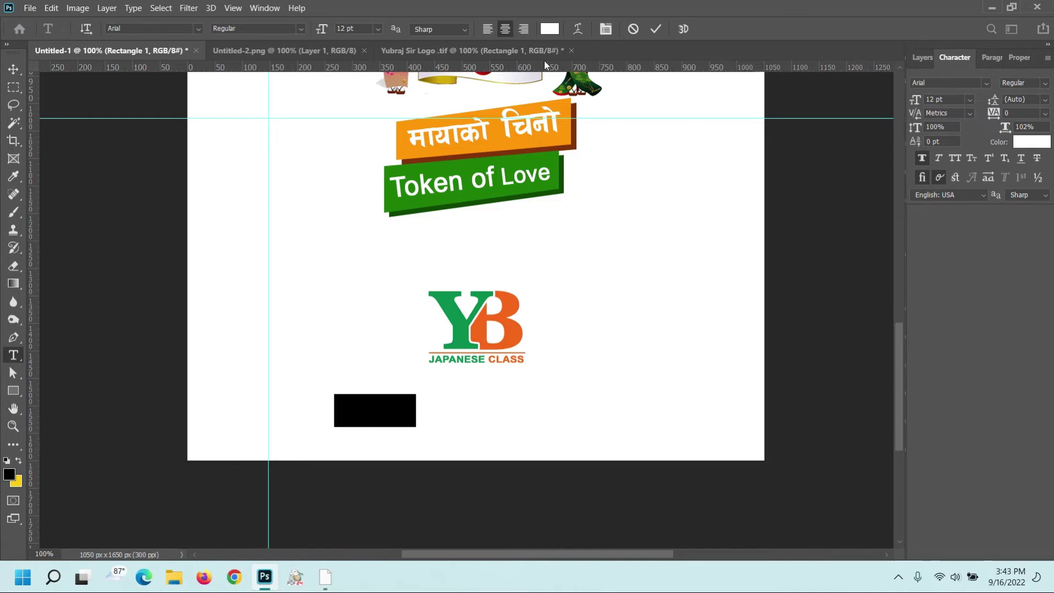
click(549, 29)
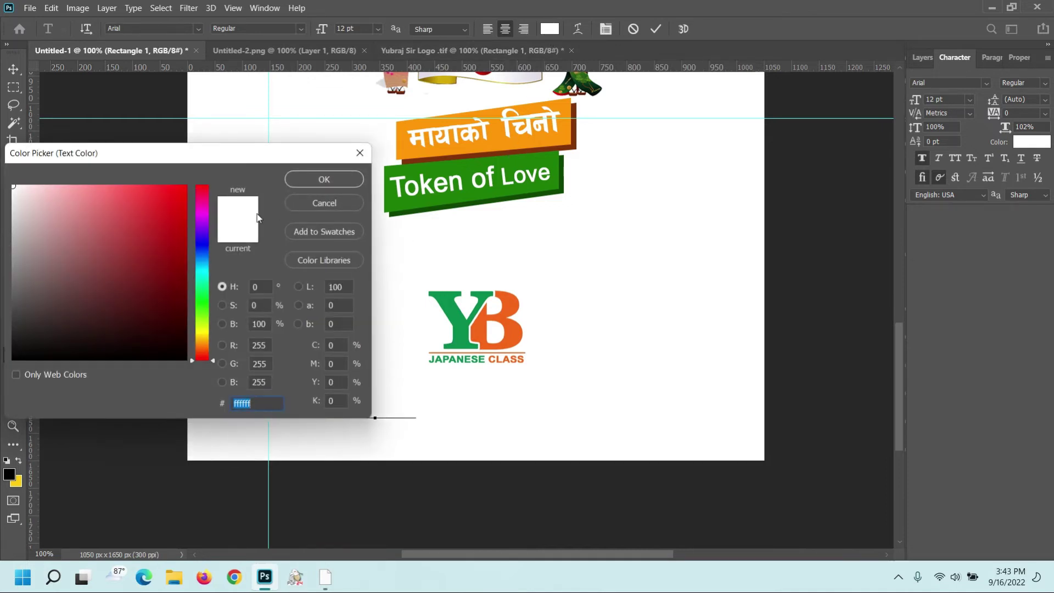
text(000000)
key(Return)
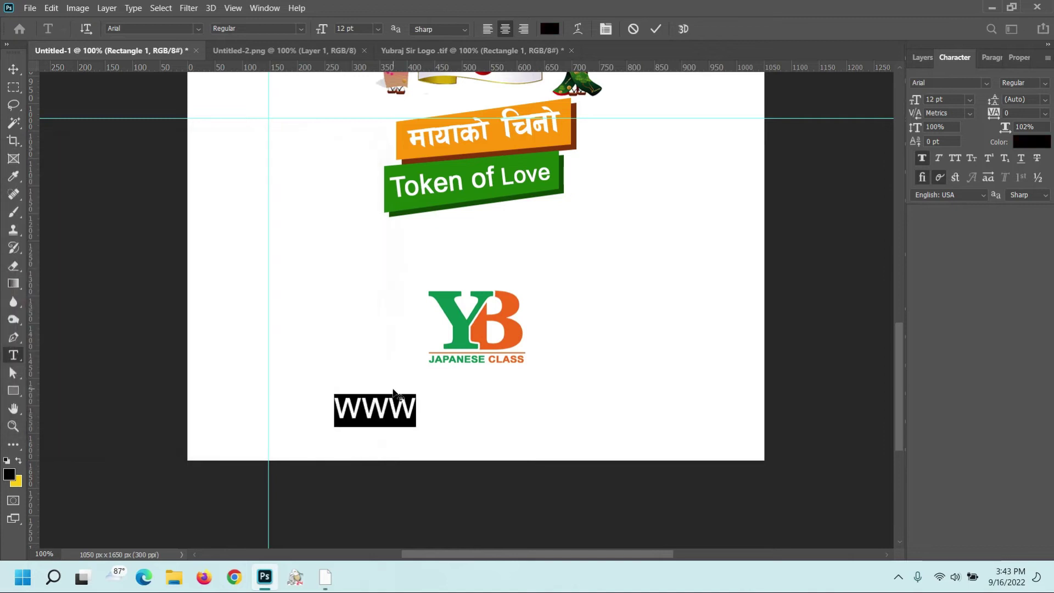
Finish the ybjapaneseclass YouTube address and add a phone number line, 10 pt, centred
key(Right)
text(.youtube.com)
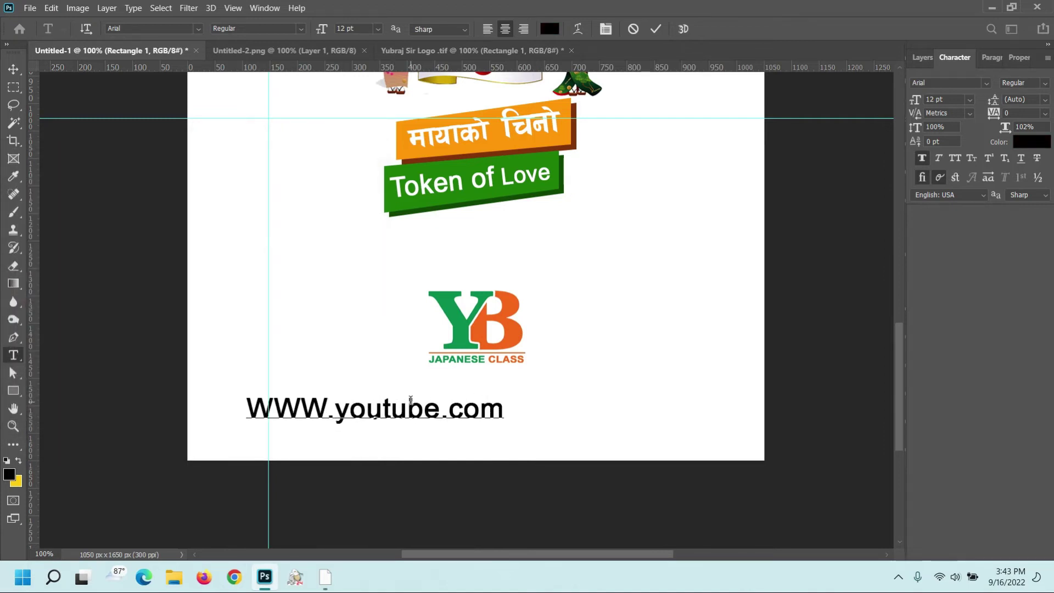
text(.ybjapaneseclass)
key(Return)
text(Phone)
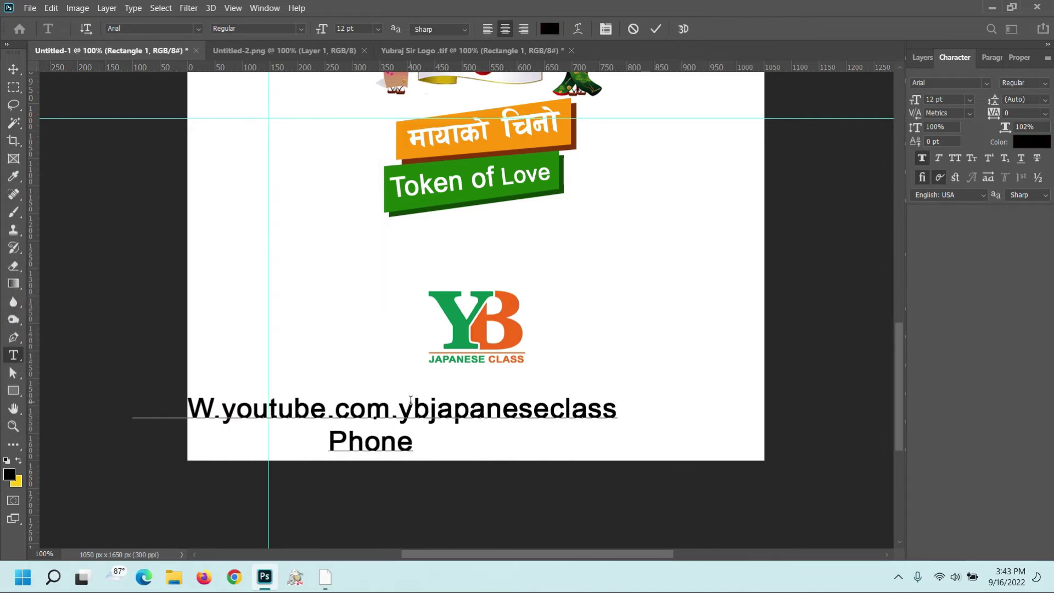
text( No. : 123456789)
click(13, 69)
drag(461, 409, 567, 409)
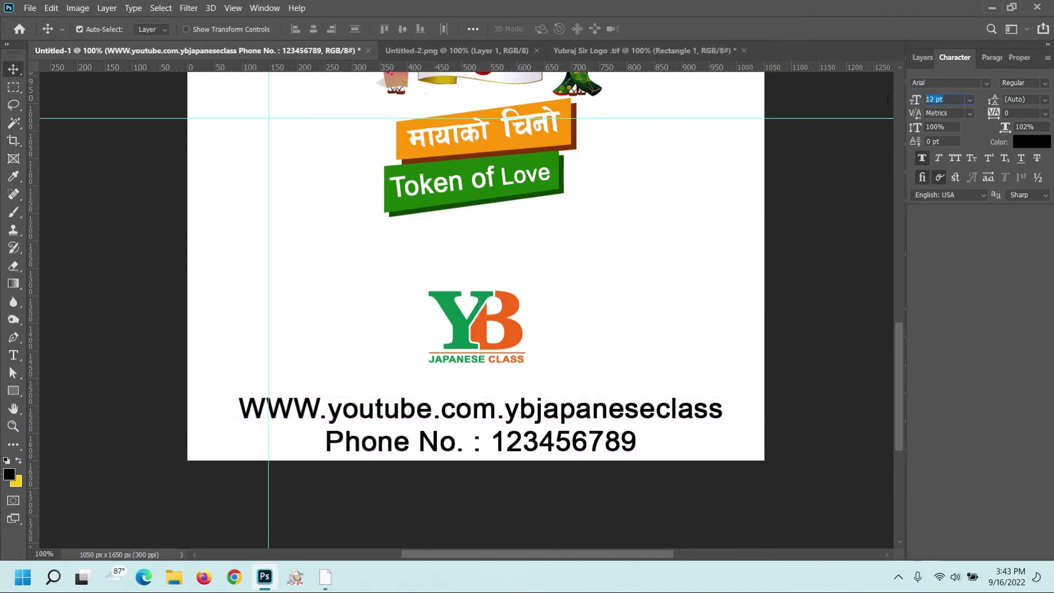
key(Return)
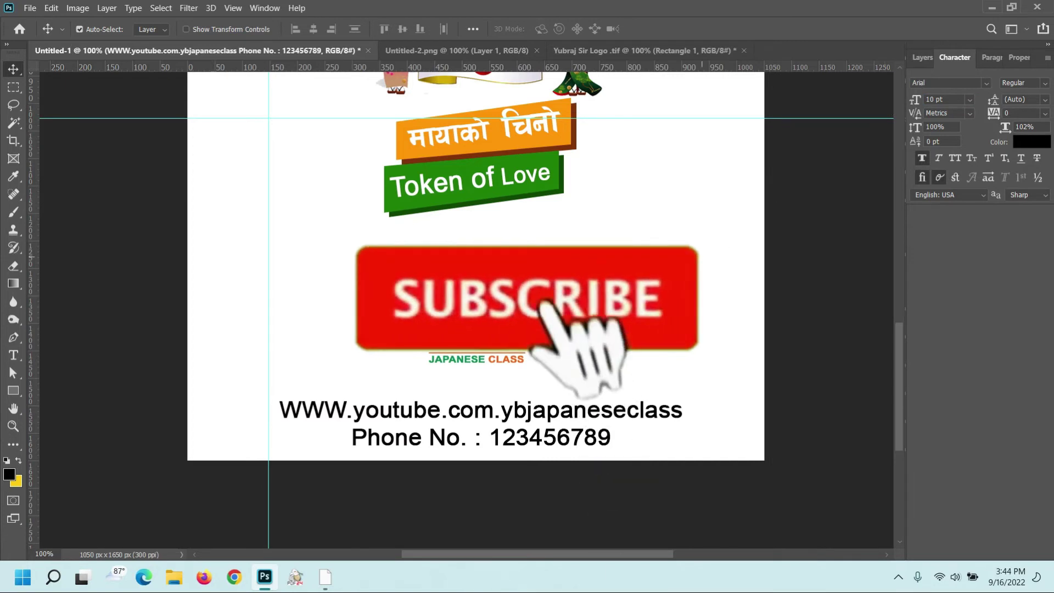
drag(555, 399, 556, 399)
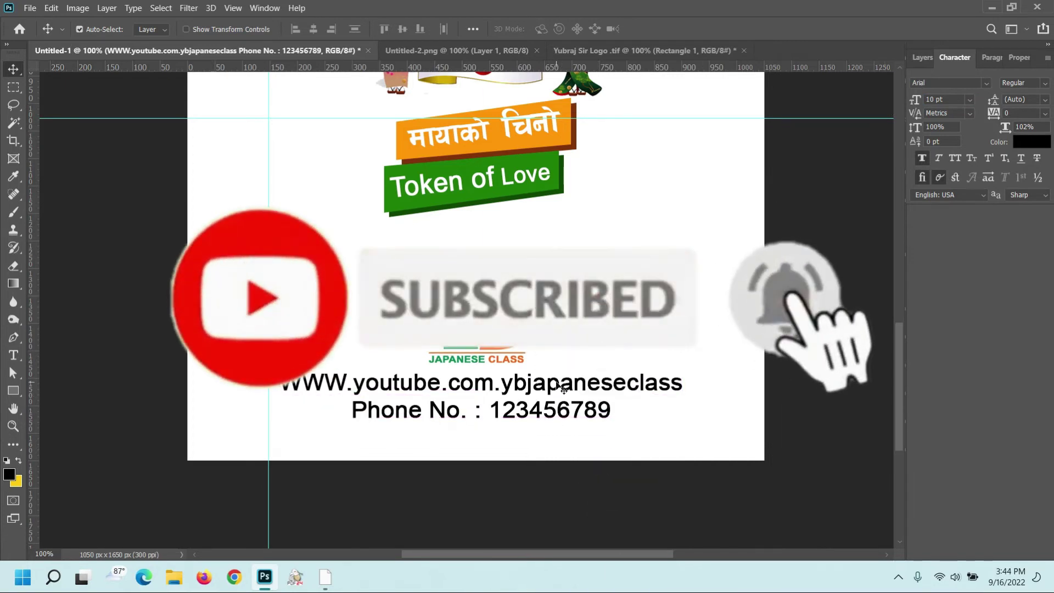
scroll(556, 387, down, 1)
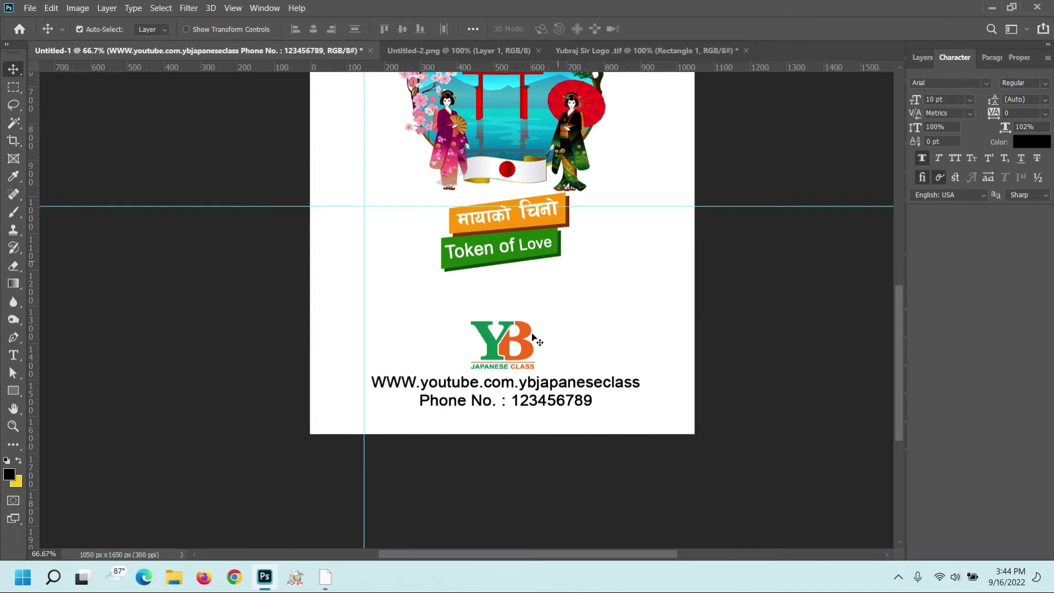
Add the line 'We wish ypur a bright future ahead.' above the logo
click(525, 350)
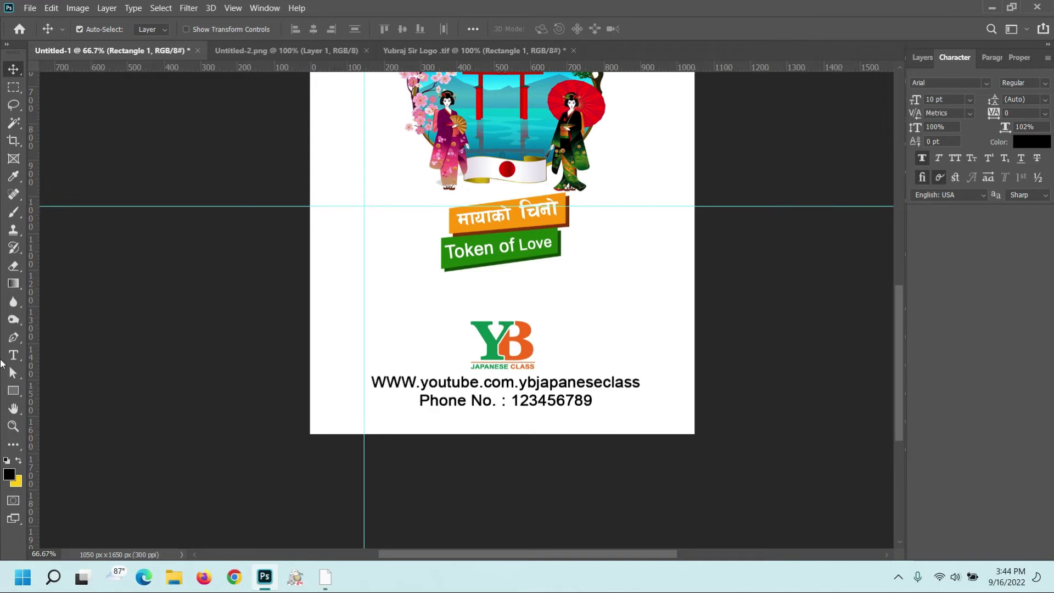
click(13, 355)
click(393, 300)
text(We)
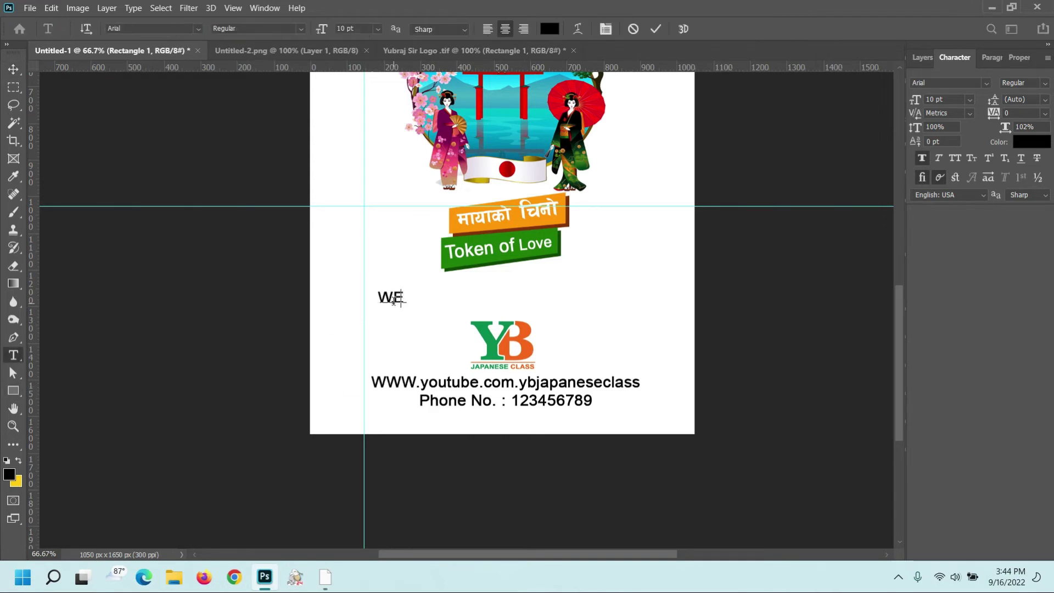
text( wish ypur a bright future )
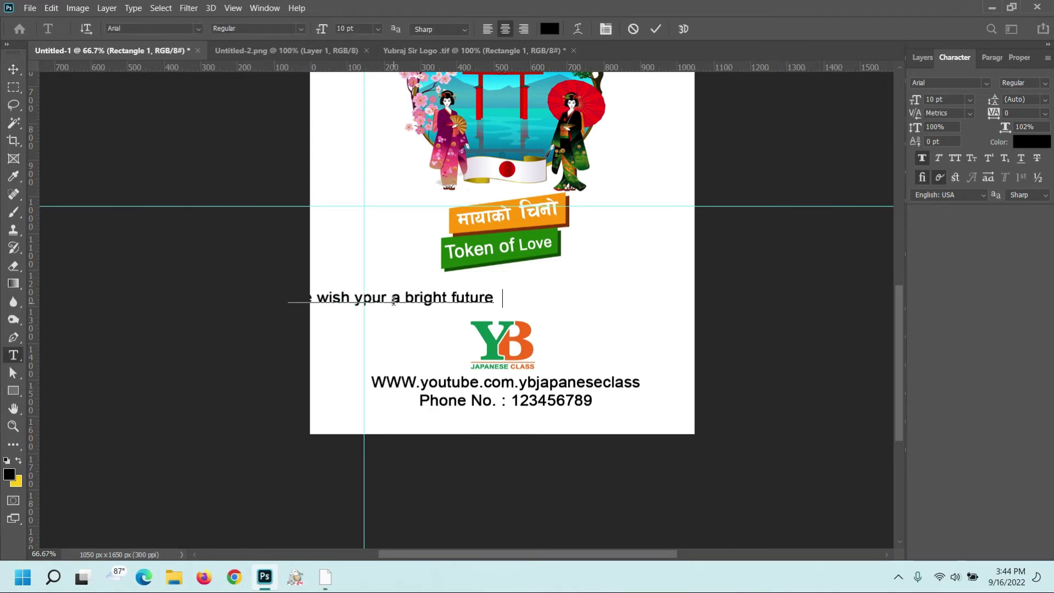
text(ahead.)
click(13, 68)
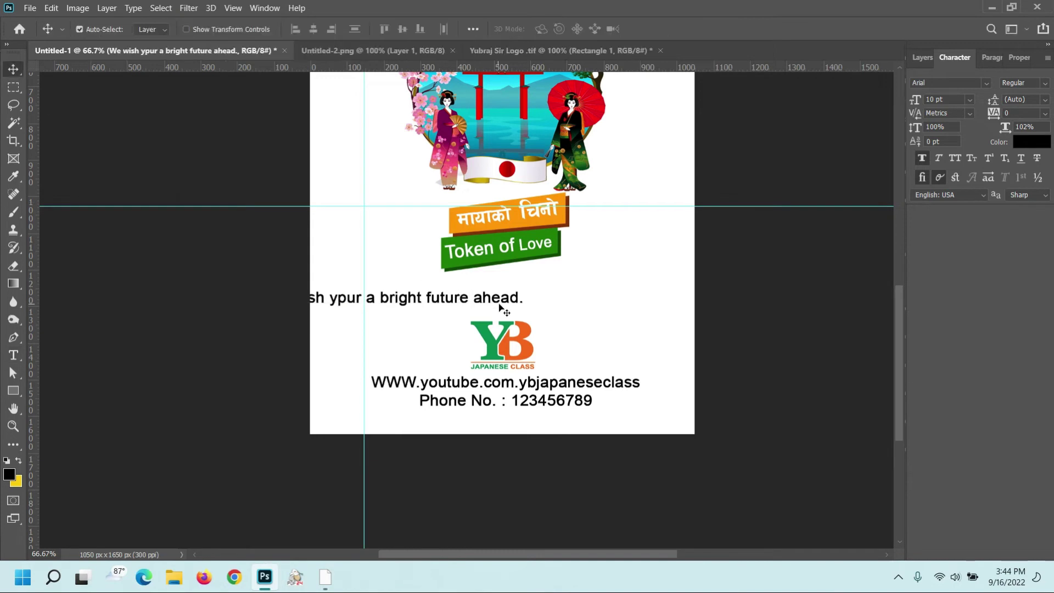
drag(503, 302, 611, 299)
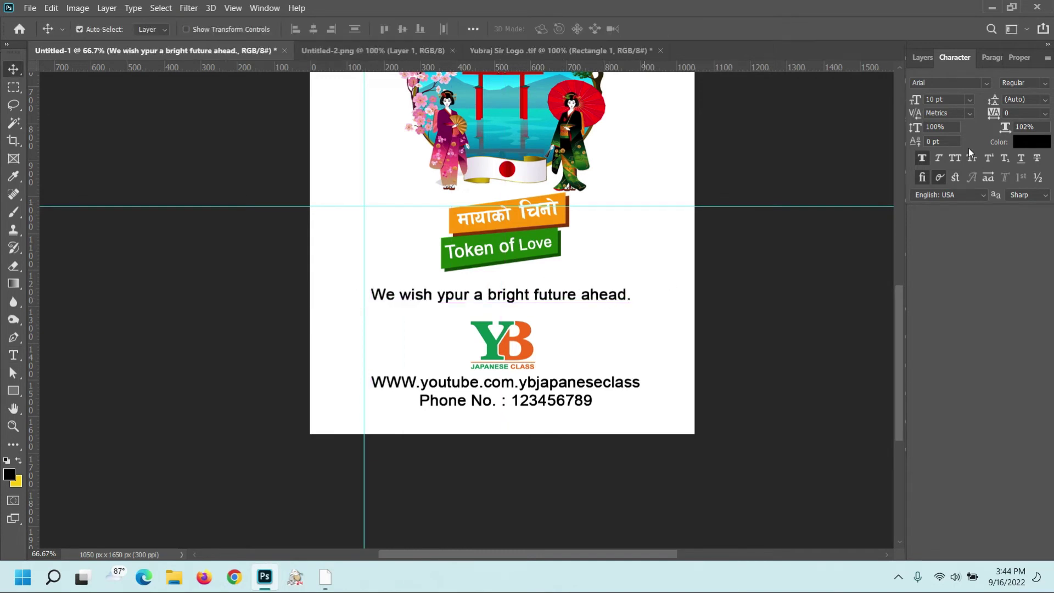
Set the wish line to ThirstySoftW01-Medium at 12 pt after trying Darleston
click(989, 84)
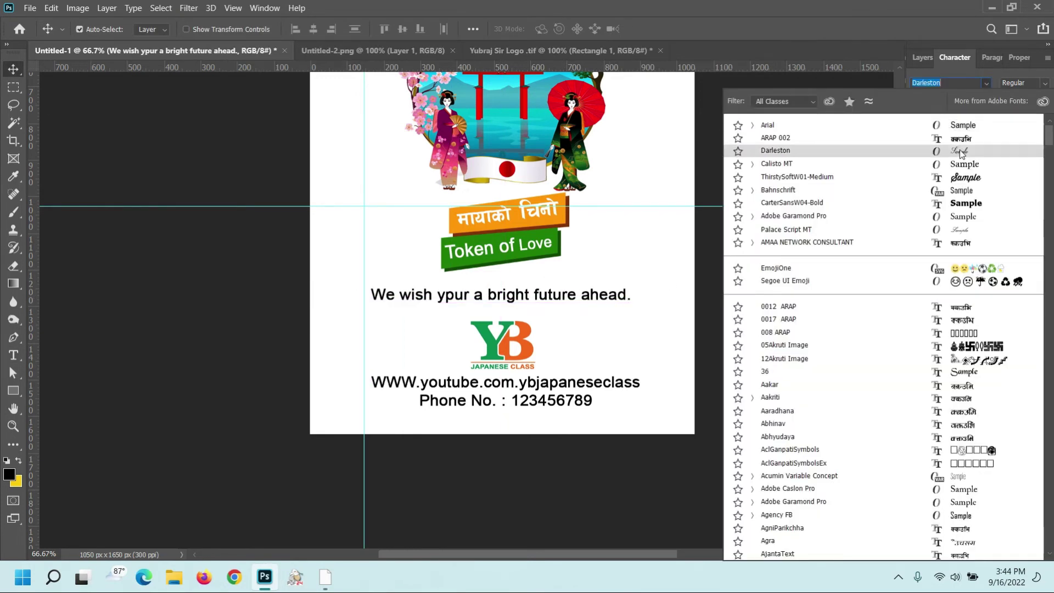
click(961, 153)
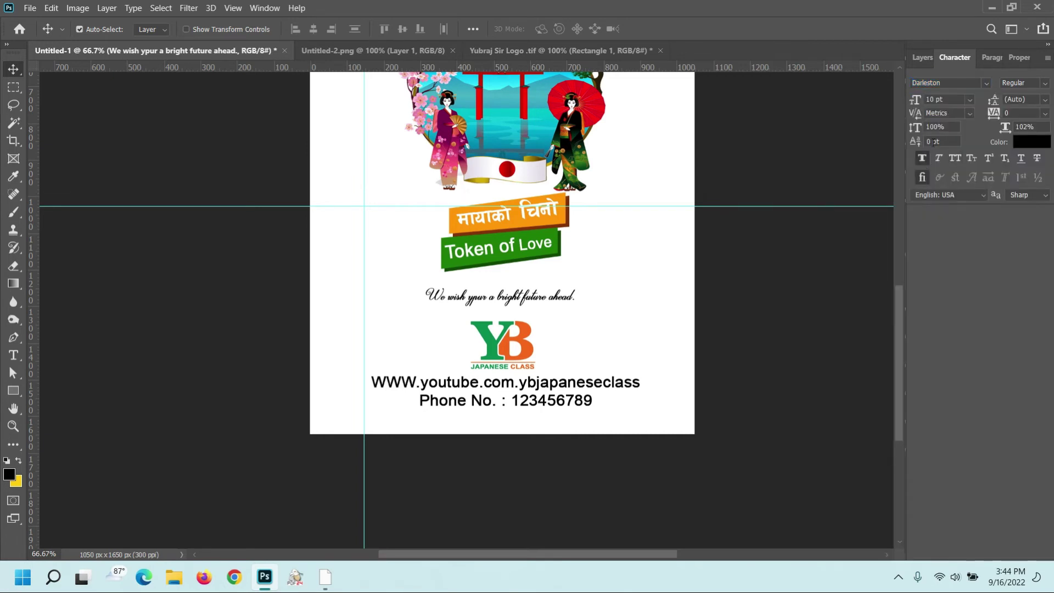
text(17)
key(Return)
key(Up)
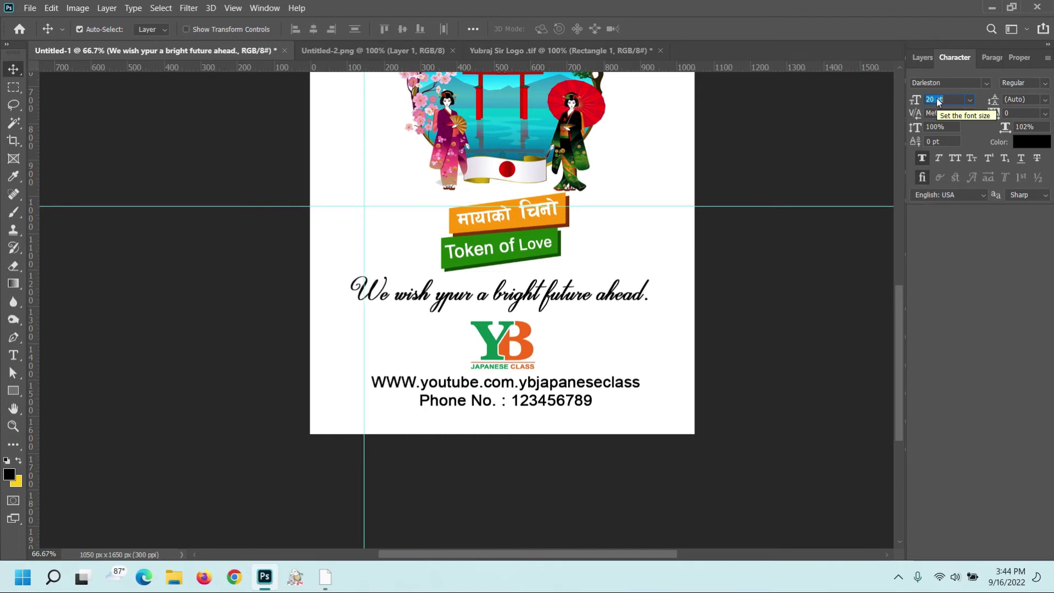
click(985, 83)
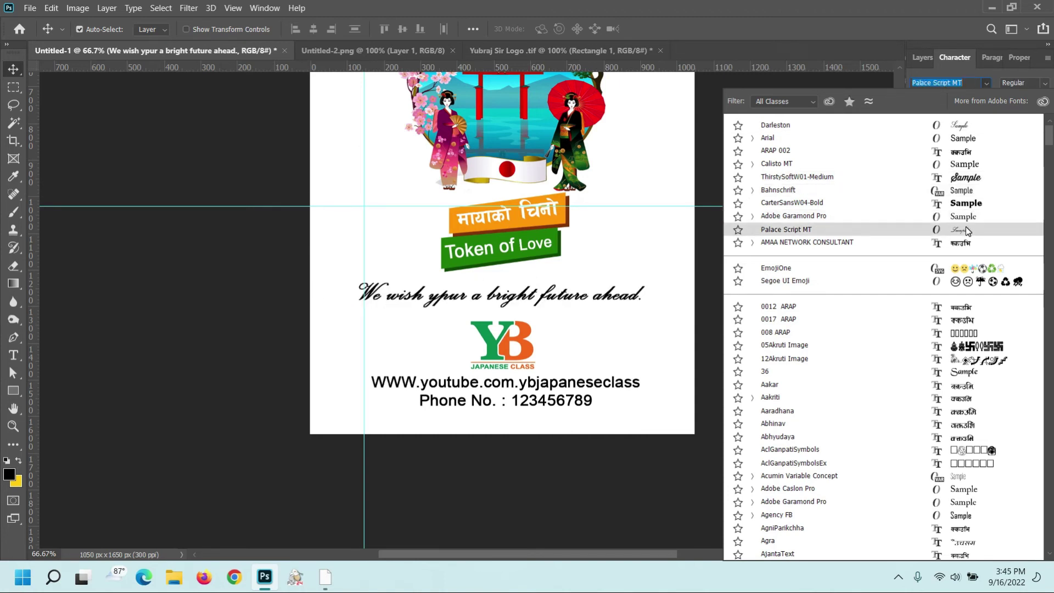
click(964, 178)
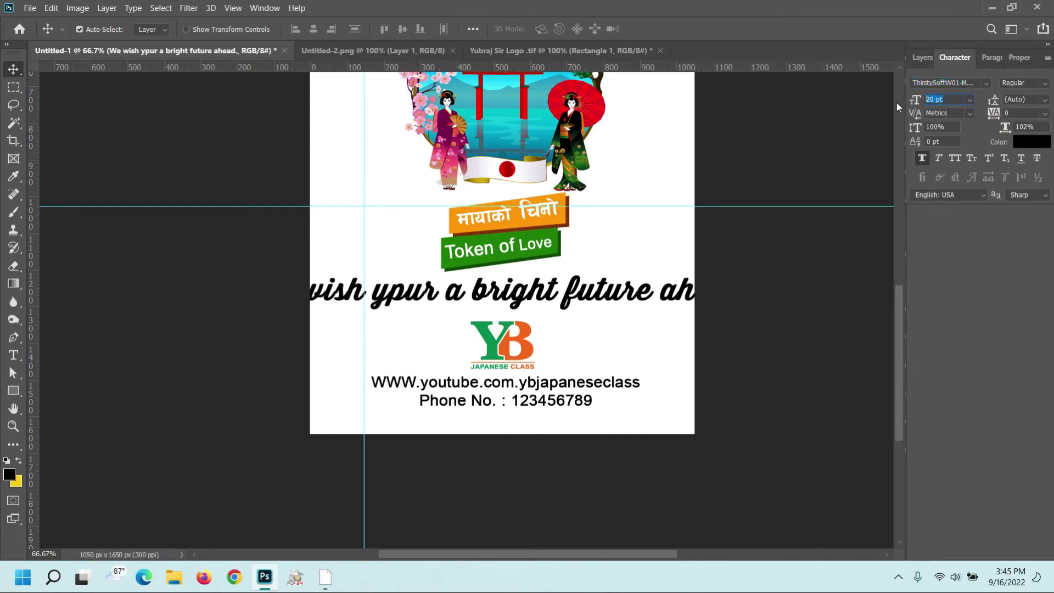
text(15)
key(Return)
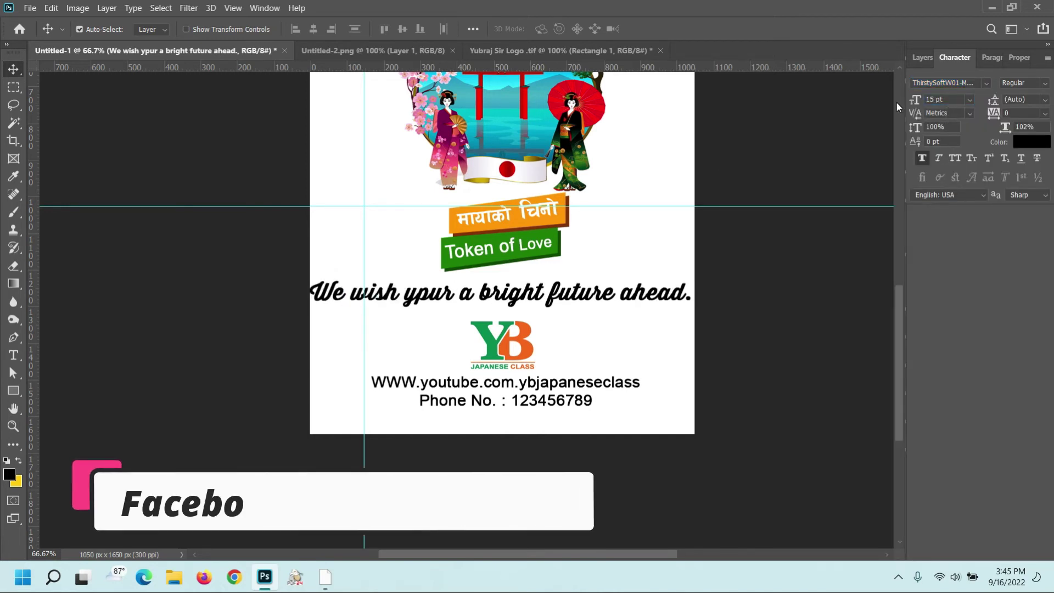
drag(920, 103, 914, 102)
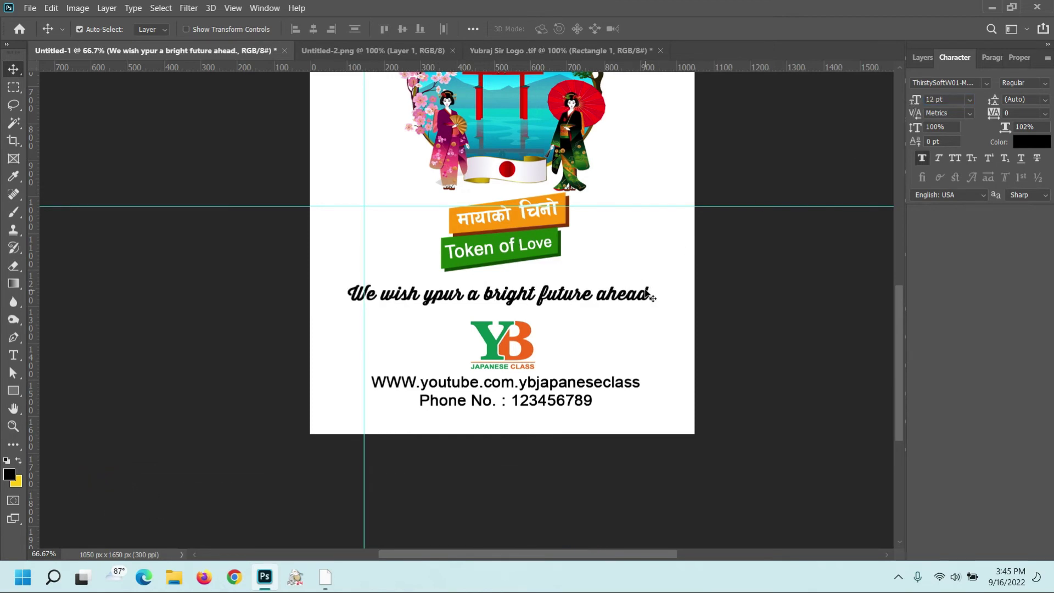
Centre the wish line horizontally on the card
scroll(600, 344, down, 1)
scroll(600, 344, down, 1)
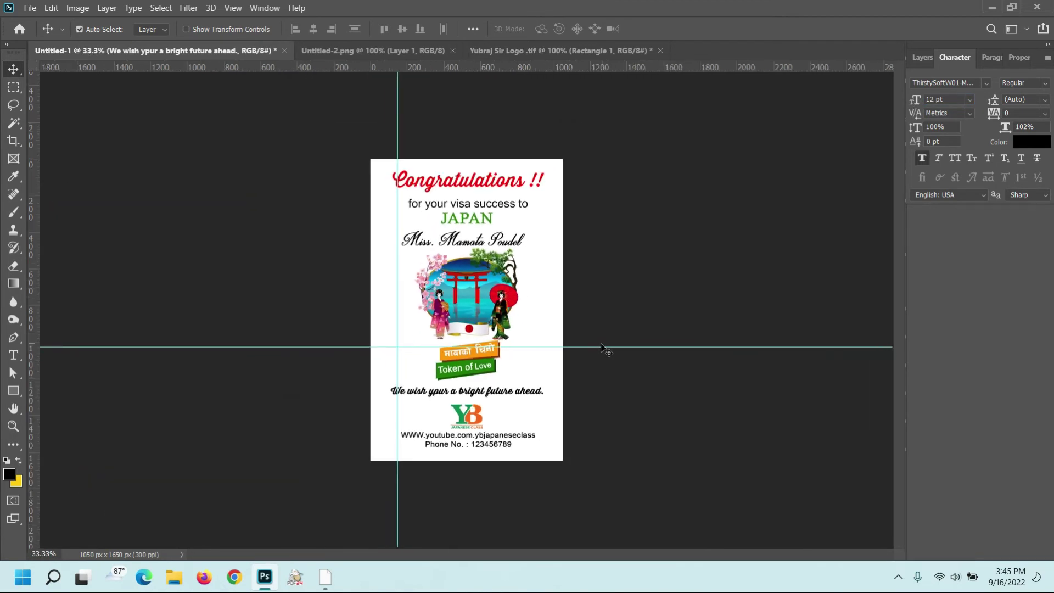
key(ctrl+a)
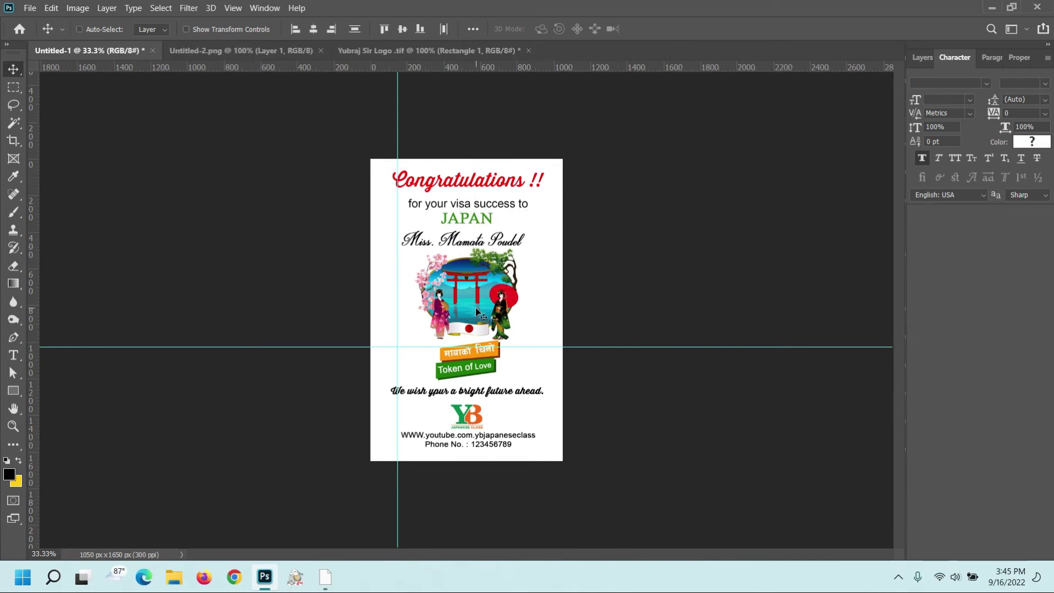
click(312, 32)
key(ctrl+d)
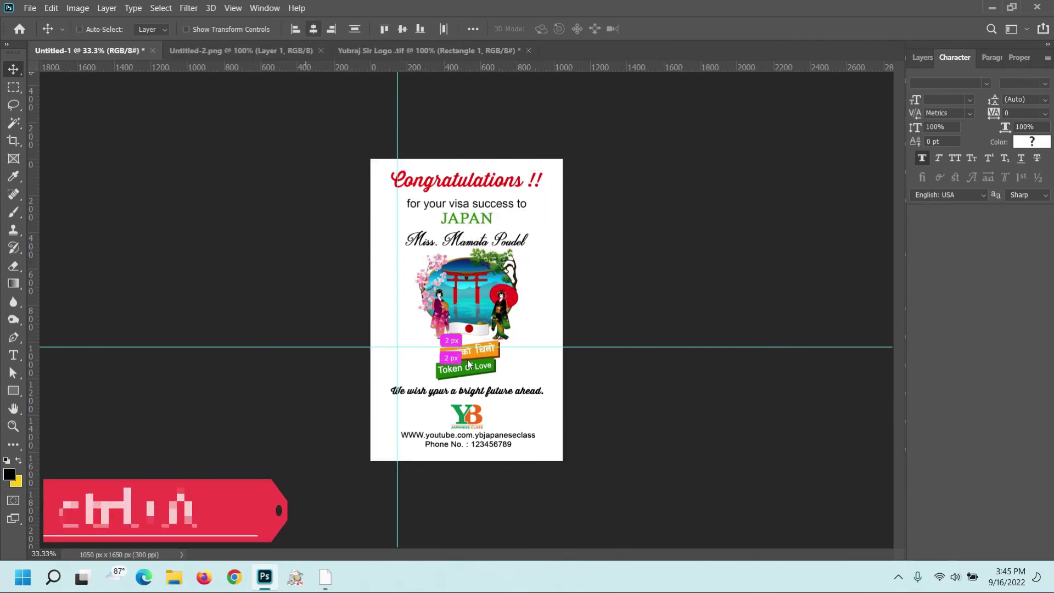
Centre the web address and phone lines horizontally on the card
scroll(467, 361, up, 1)
scroll(467, 360, up, 1)
drag(470, 484, 446, 331)
key(ctrl+a)
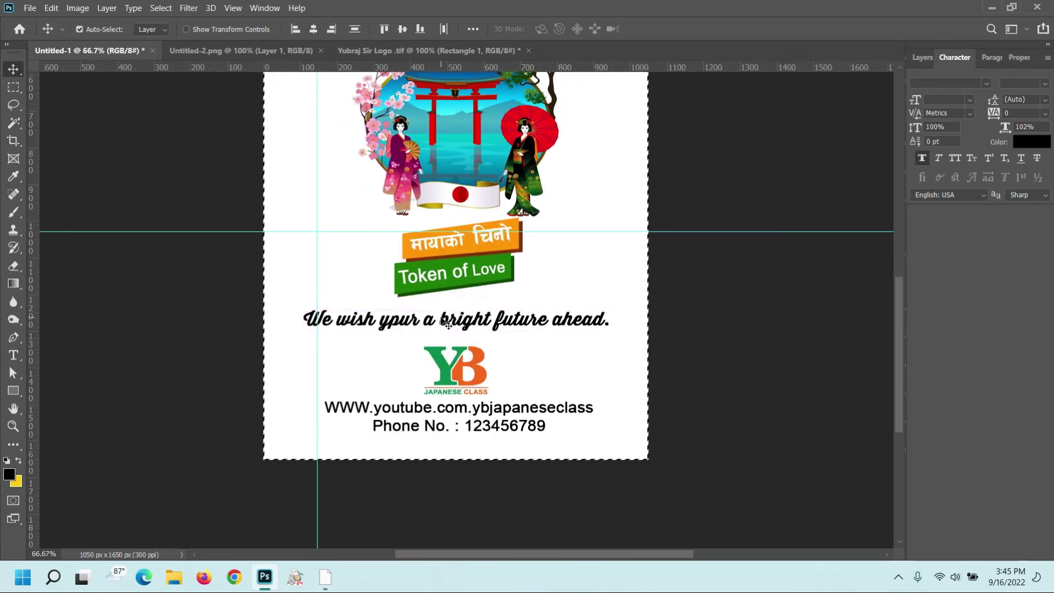
click(314, 29)
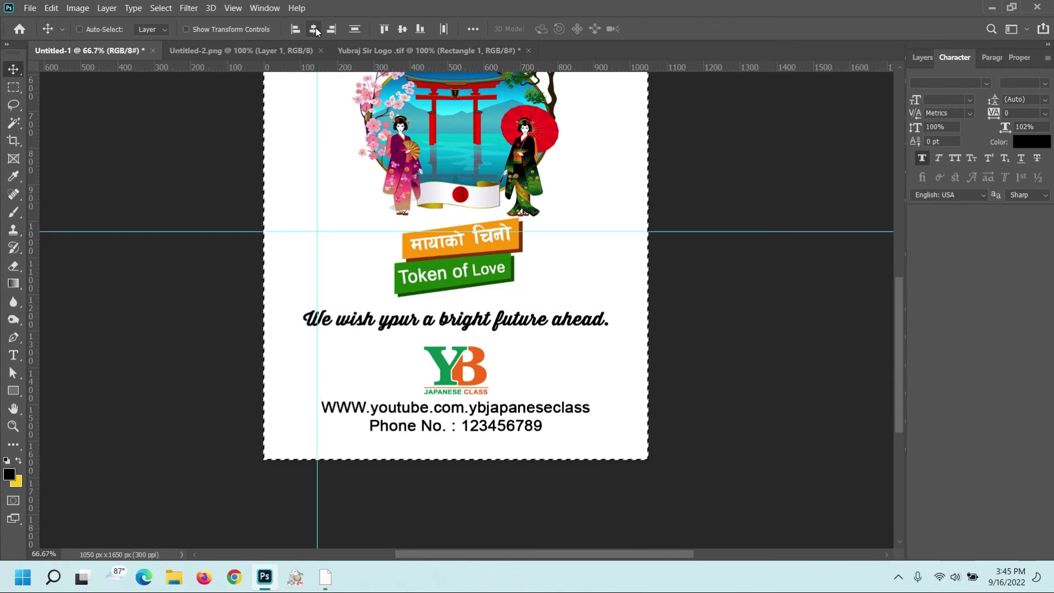
key(ctrl+d)
alt+click(421, 251)
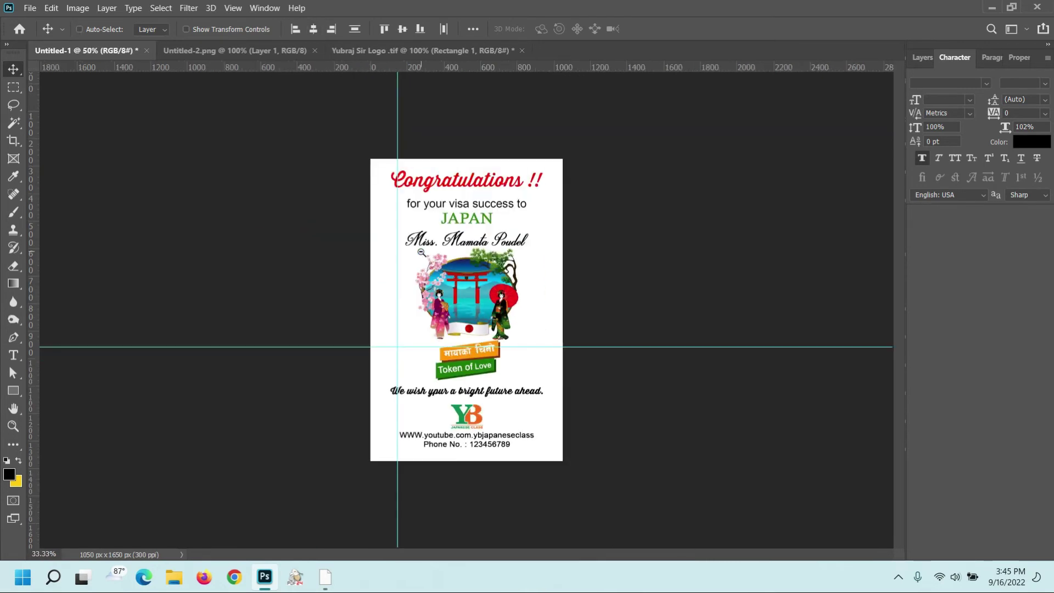
click(30, 7)
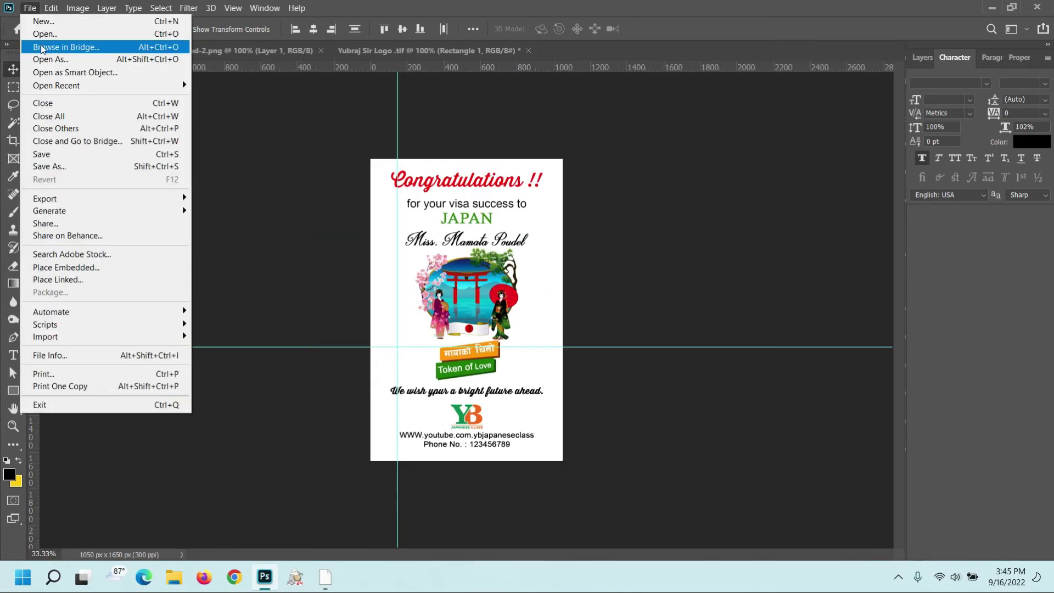
Open da285b29a7594550a227.png from the Desktop and drag it onto Untitled-1 as a layer
click(39, 34)
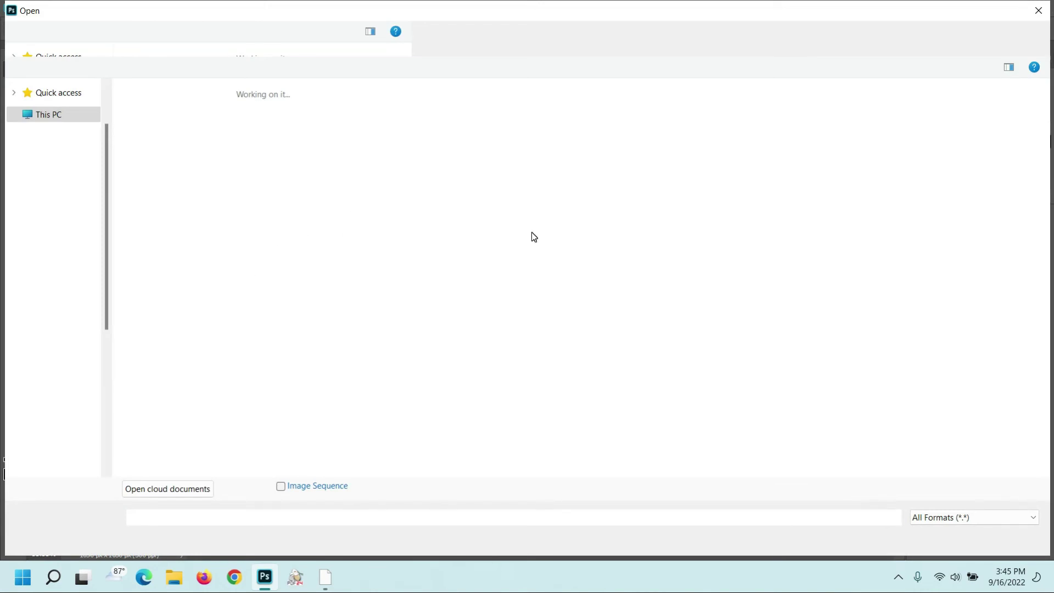
click(56, 219)
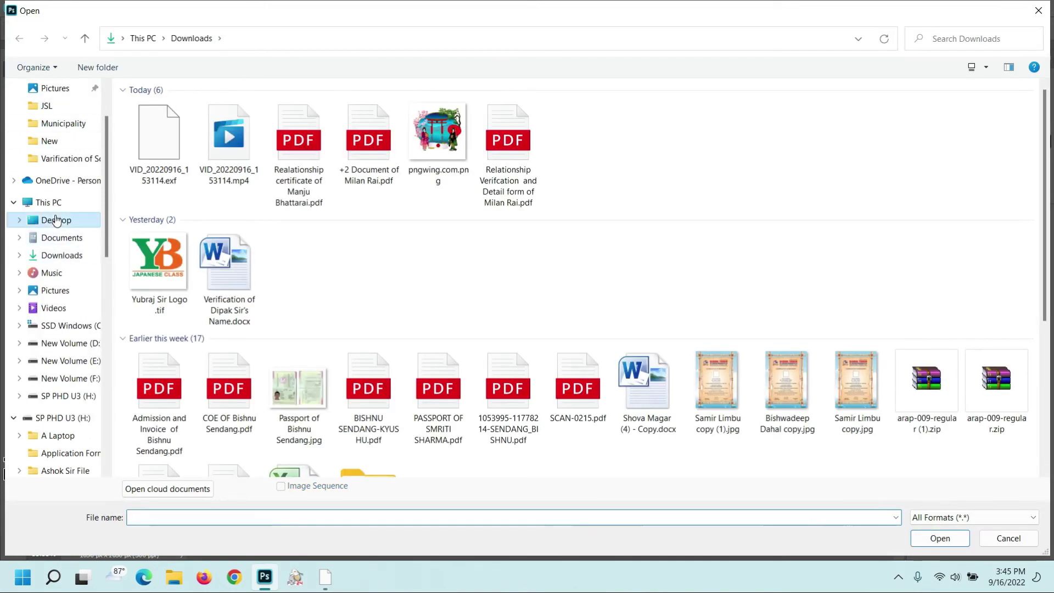
scroll(381, 394, down, 3)
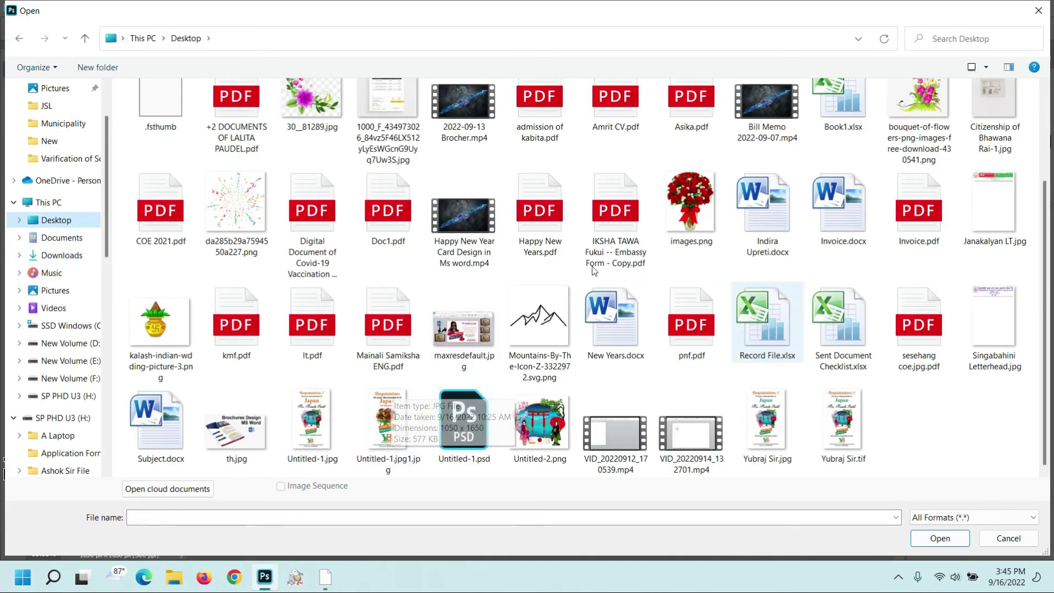
click(245, 211)
click(931, 541)
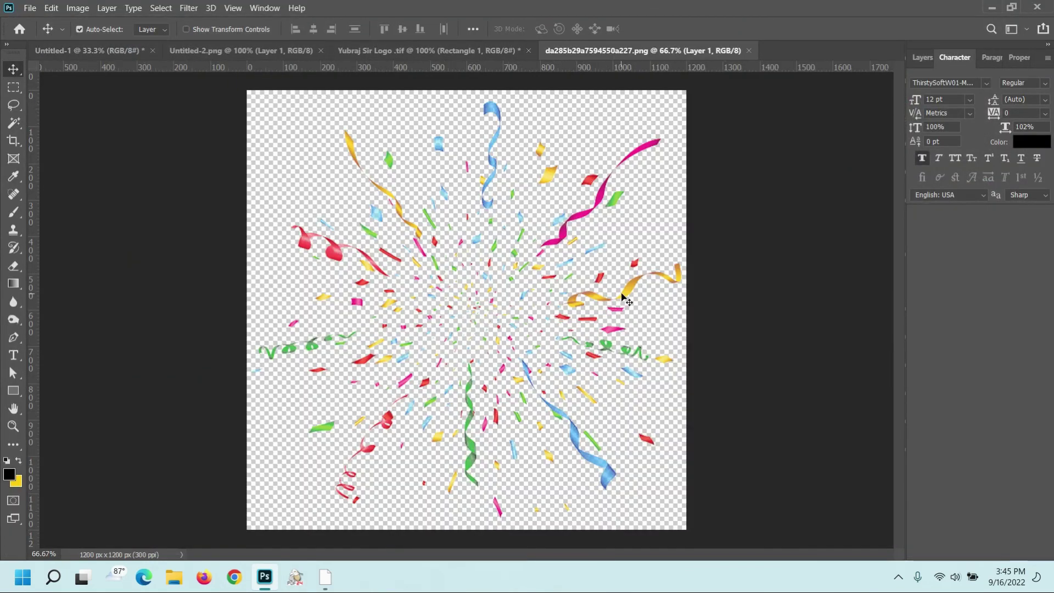
mouse_move(626, 301)
mouse_down()
mouse_move(127, 54)
mouse_move(356, 199)
mouse_up()
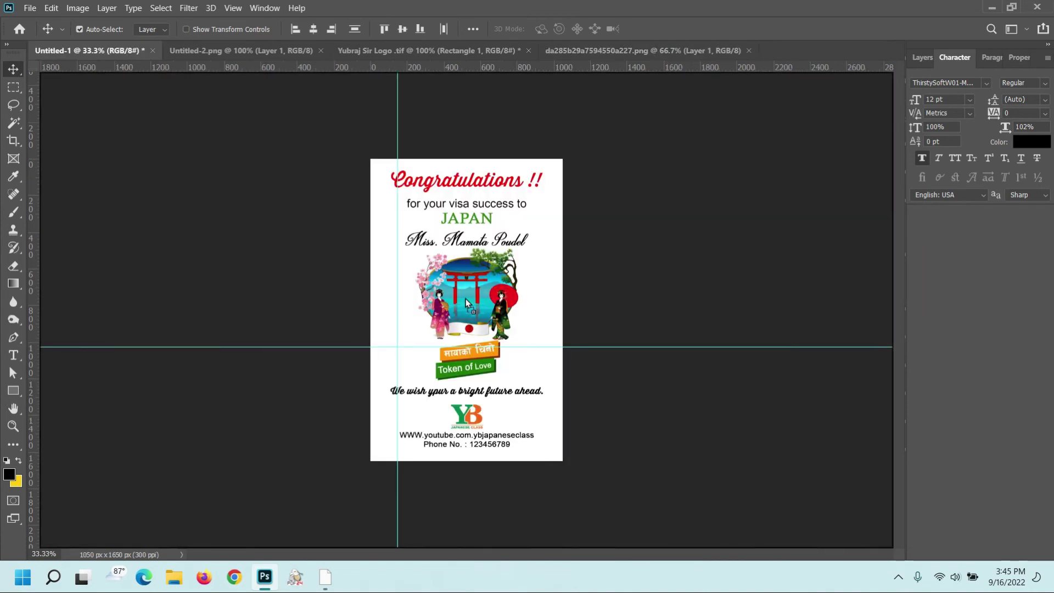
drag(466, 303, 466, 302)
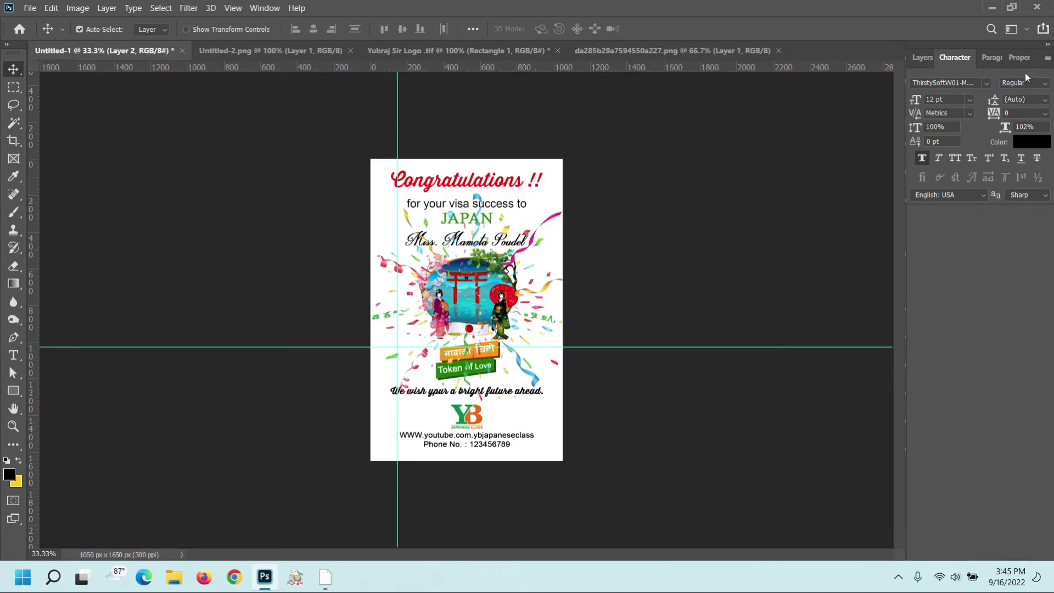
Move Layer 2 just above Background and set its opacity to 30%
click(920, 57)
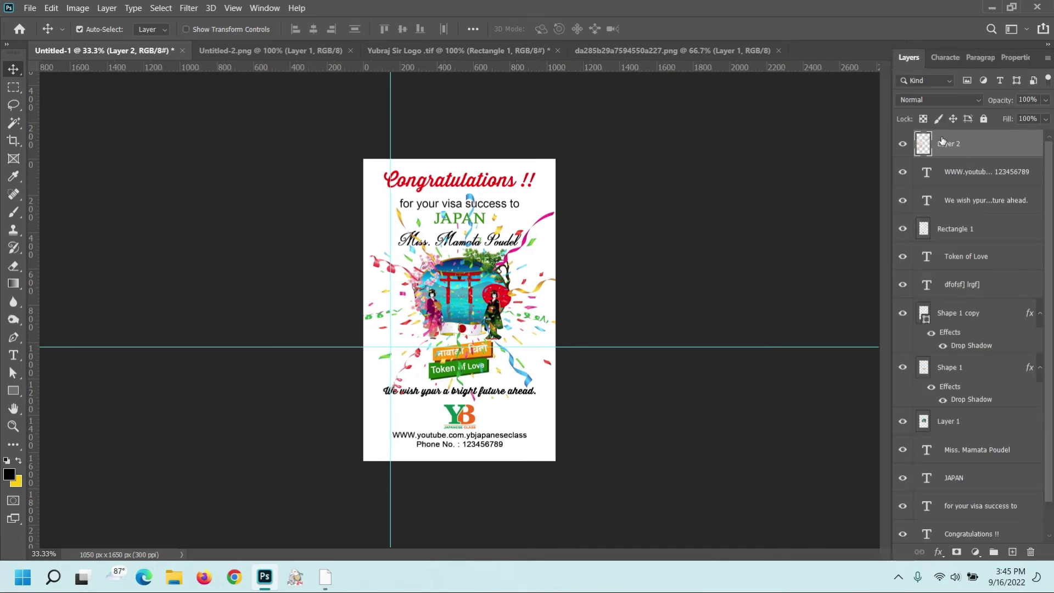
drag(955, 151, 981, 468)
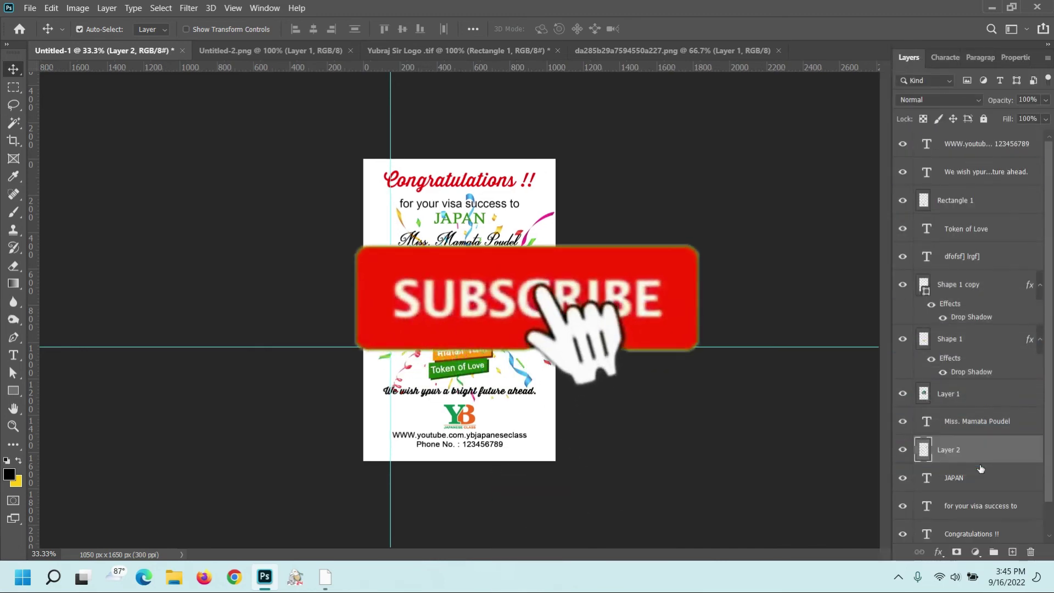
drag(972, 416, 965, 516)
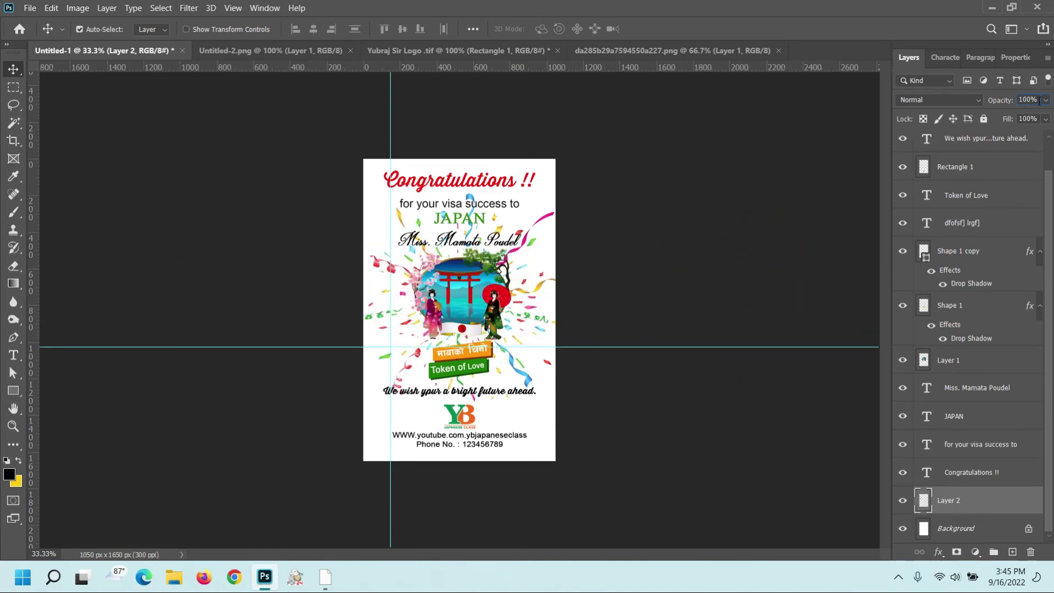
text(10)
key(Return)
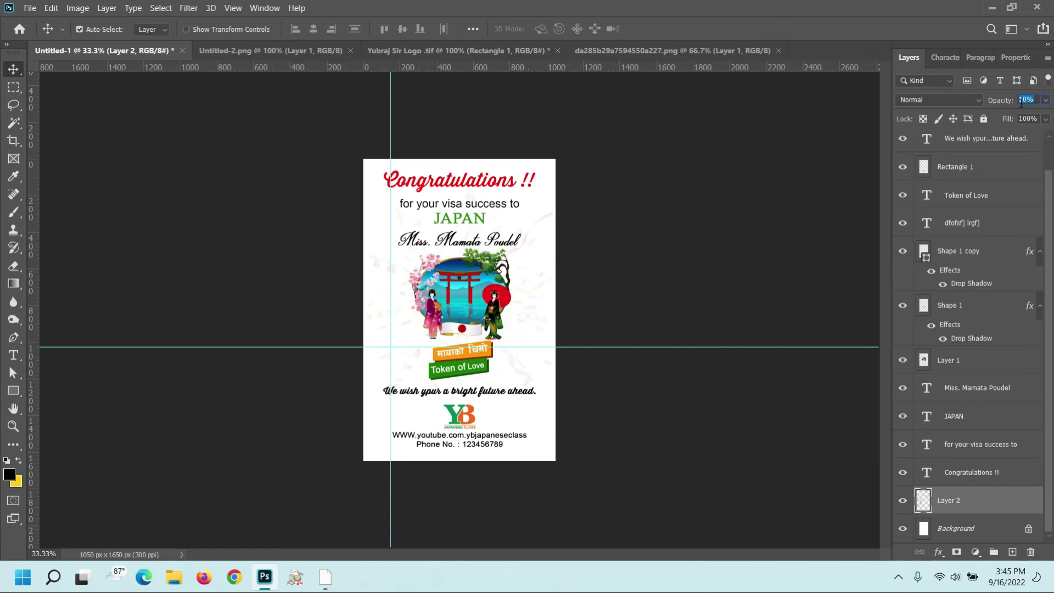
text(20)
key(Return)
text(30)
key(Return)
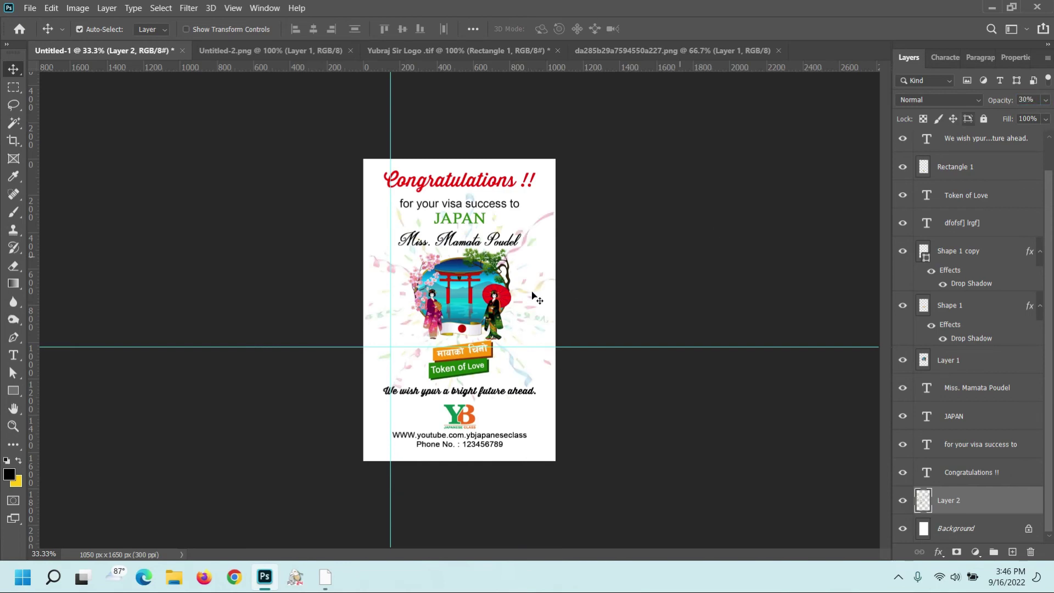
Nudge the confetti layer down about 24 px
scroll(537, 298, up, 1)
scroll(537, 298, up, 1)
drag(566, 284, 566, 293)
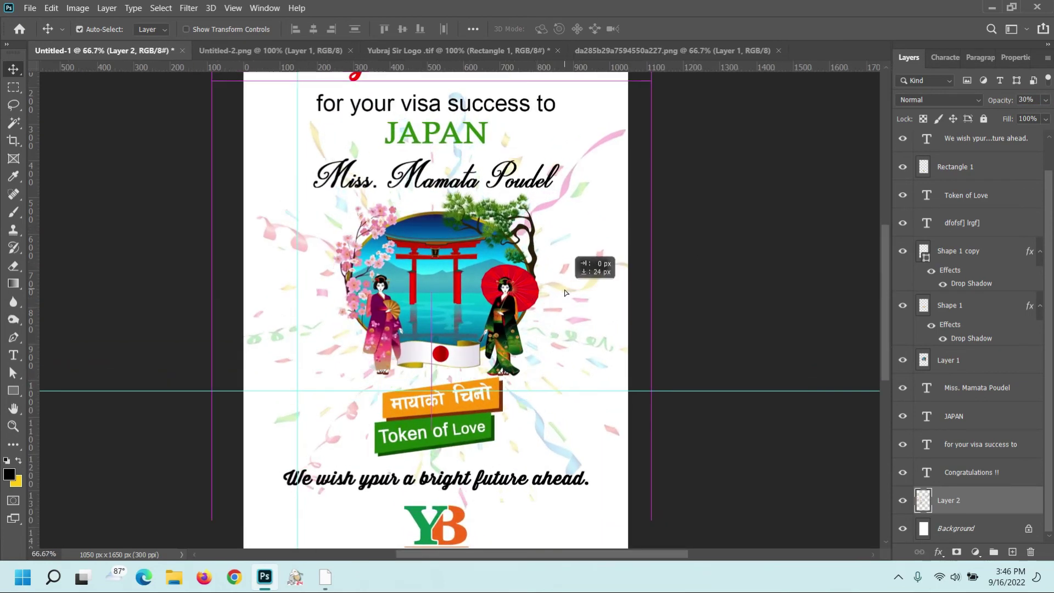
scroll(566, 293, down, 1)
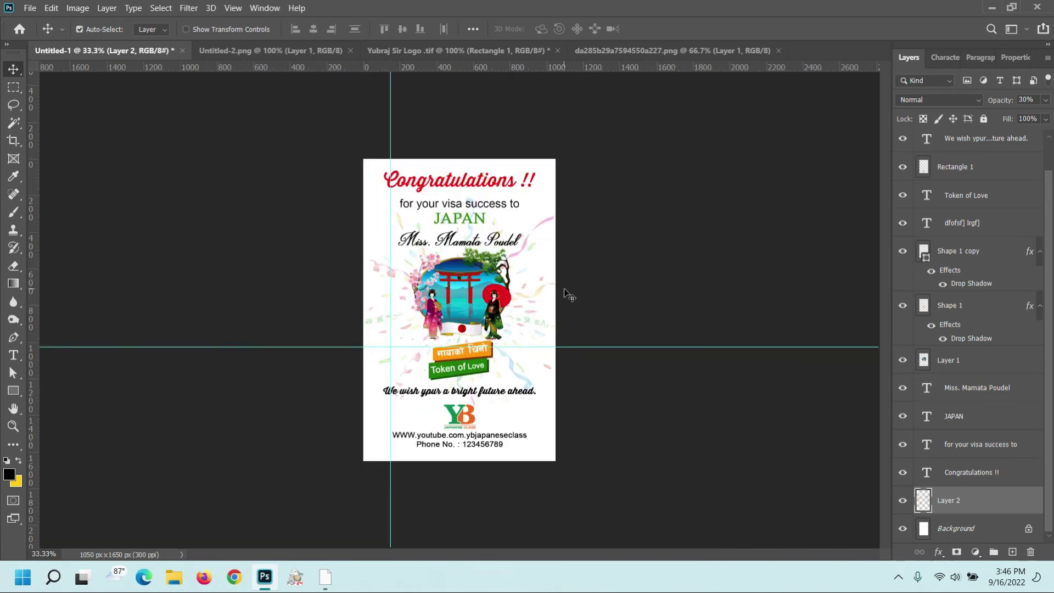
key(ctrl+plus)
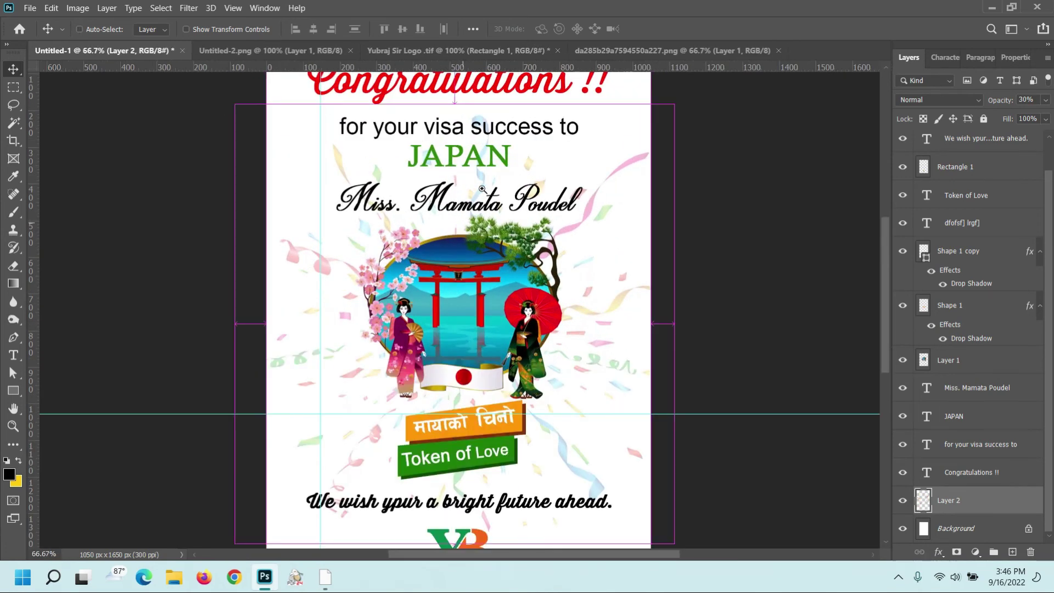
Edit the JAPAN text and confirm its green colour in the Color Picker
ctrl+click(505, 165)
click(945, 57)
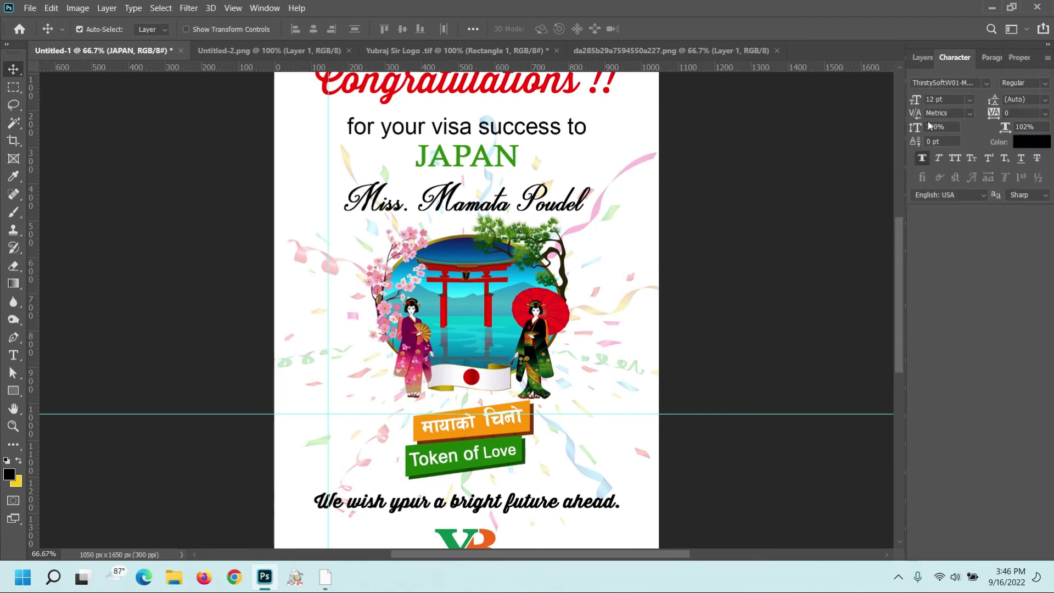
click(909, 57)
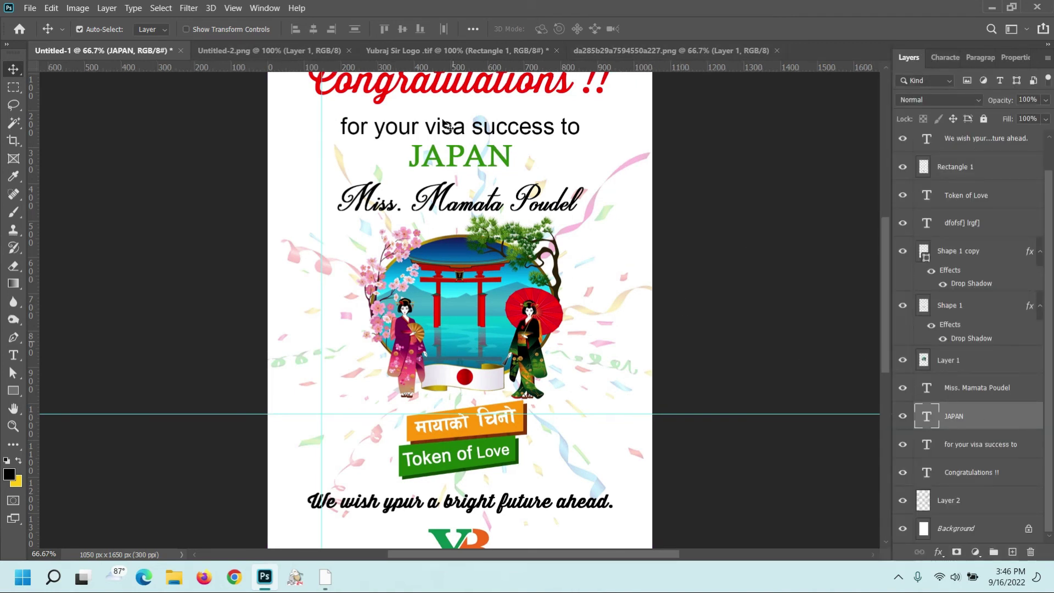
double_click(468, 168)
click(941, 59)
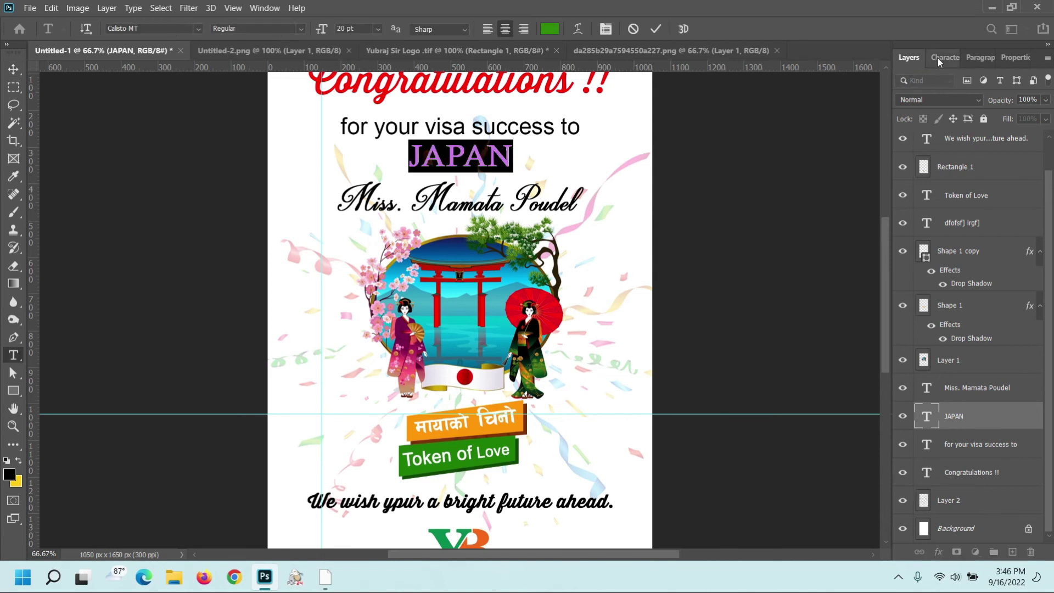
click(1031, 141)
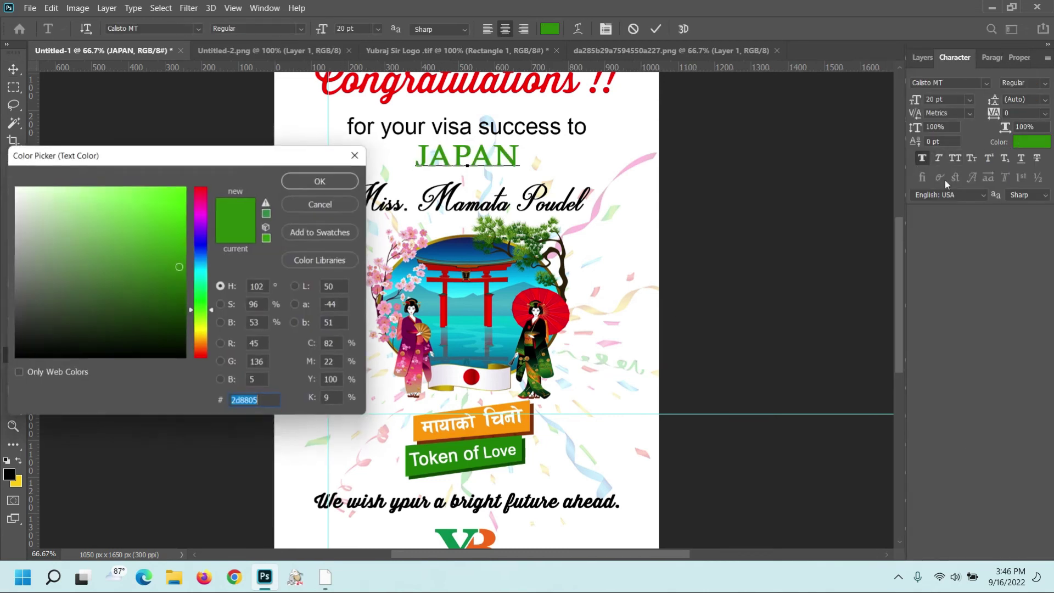
click(330, 186)
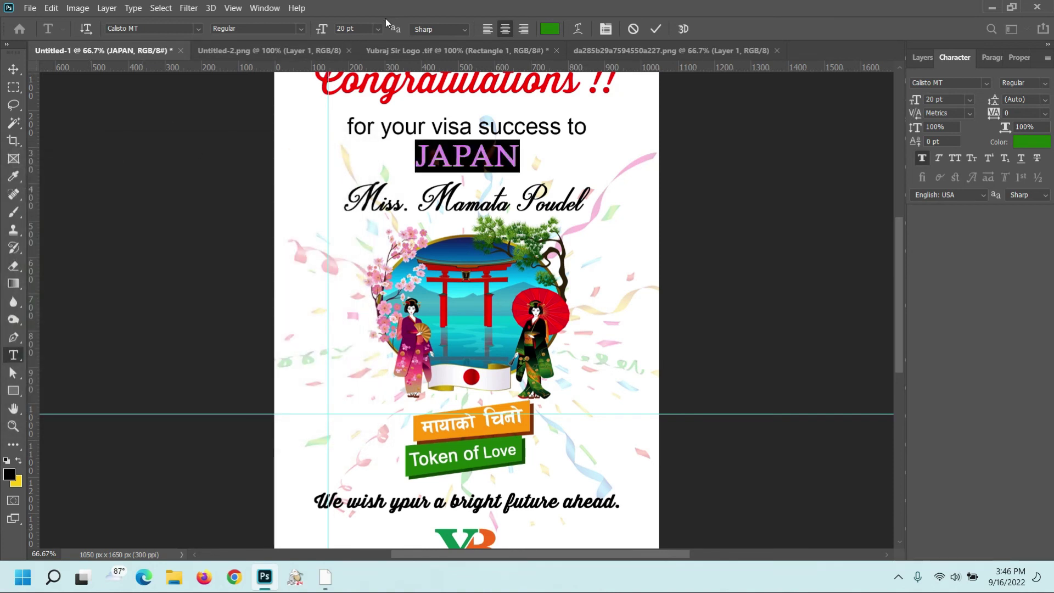
Enlarge JAPAN to 23 pt, move it down about 12 px, and remove the guide
click(344, 28)
key(Up)
key(Up)
key(Up)
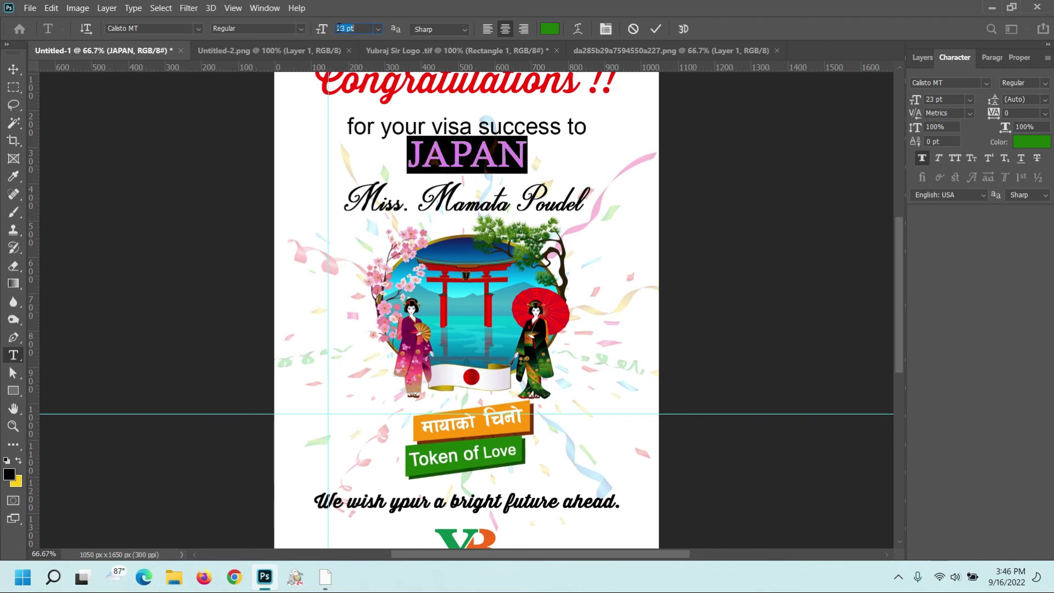
click(14, 69)
drag(489, 158, 489, 166)
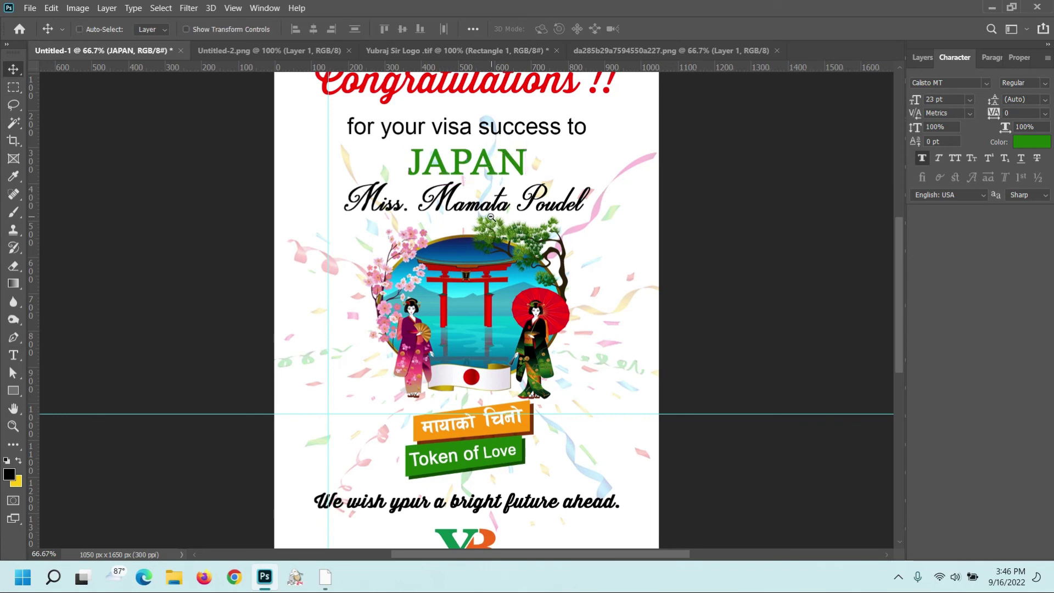
scroll(491, 217, down, 1)
key(ctrl)
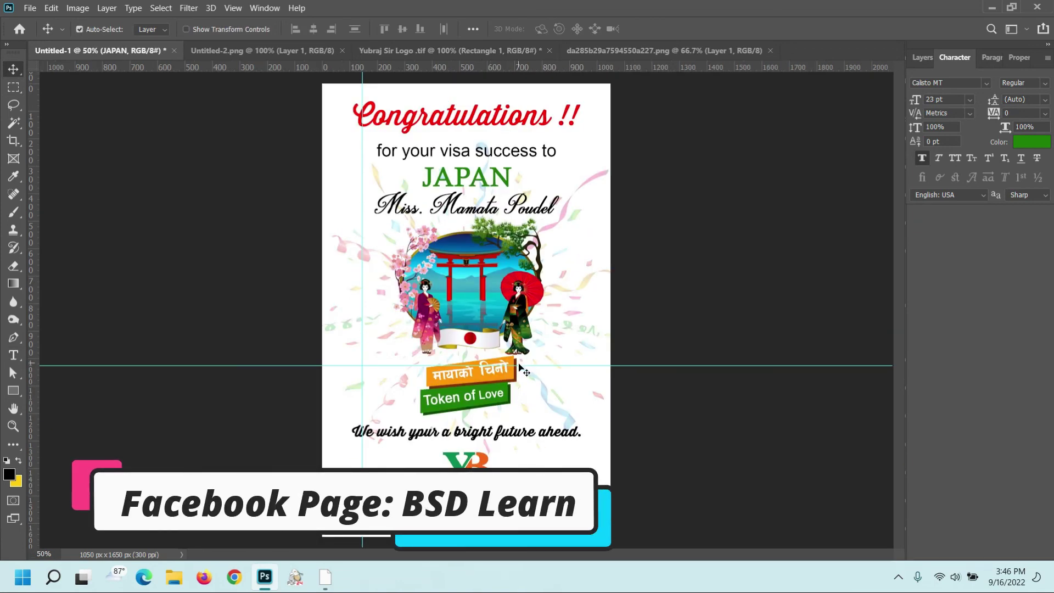
drag(521, 365, 357, 60)
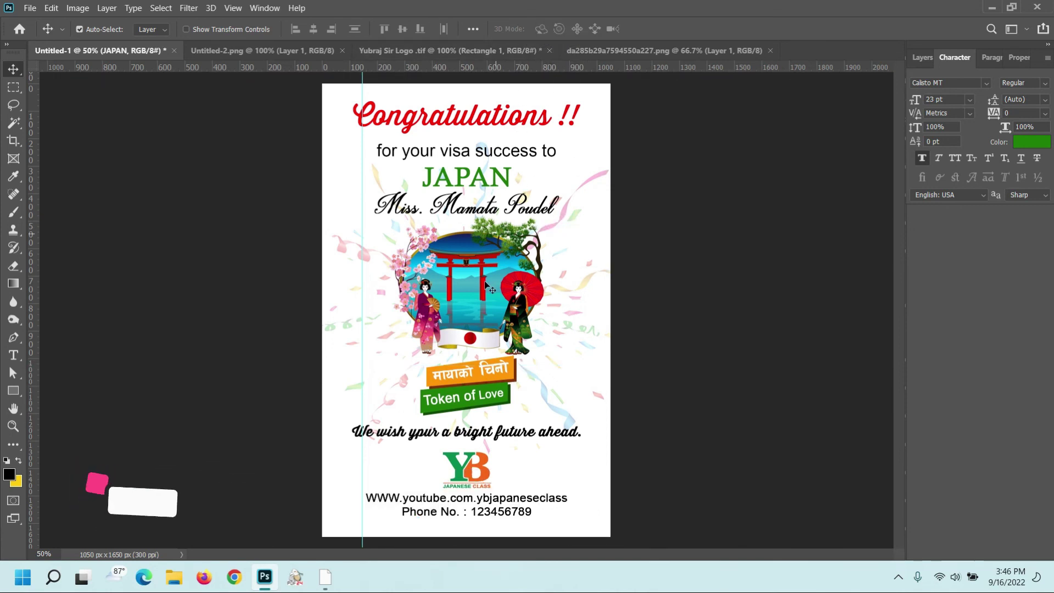
Select every layer from the web address text down to Background and merge them
click(919, 57)
scroll(948, 145, up, 1)
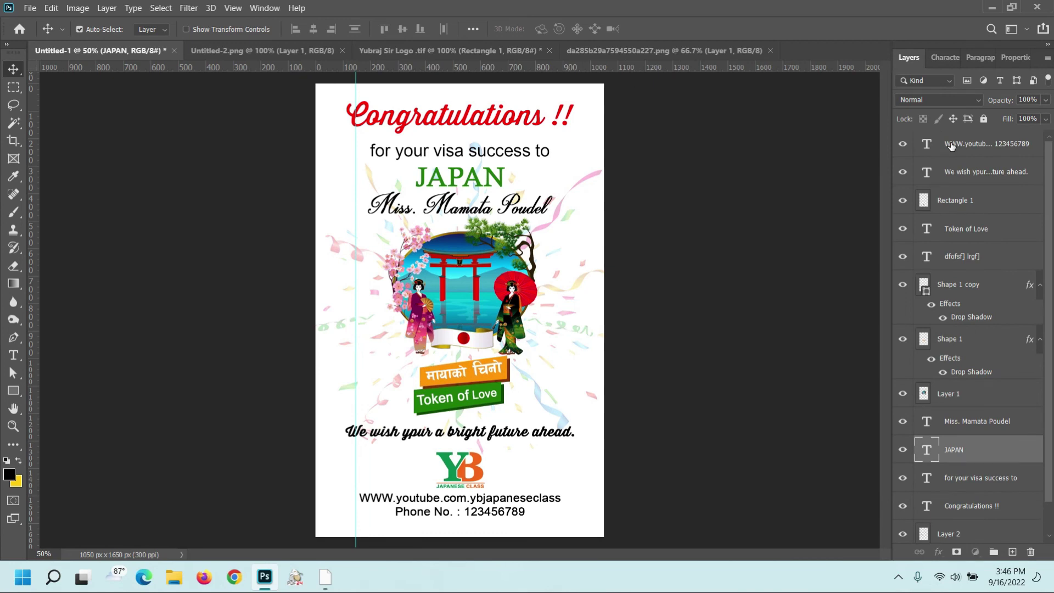
click(951, 145)
scroll(951, 306, down, 1)
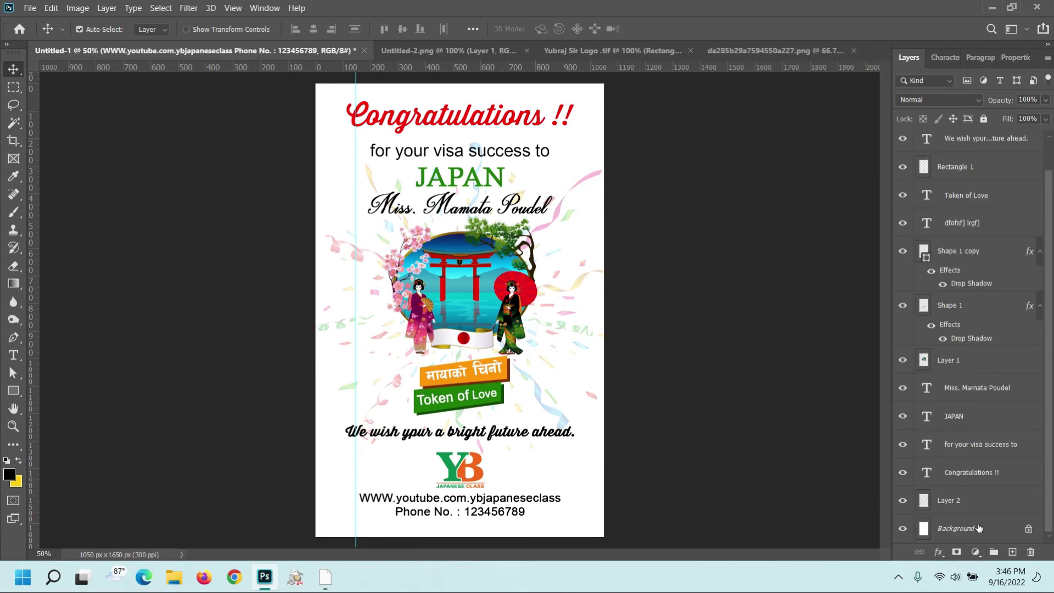
shift+click(979, 529)
right_click(962, 167)
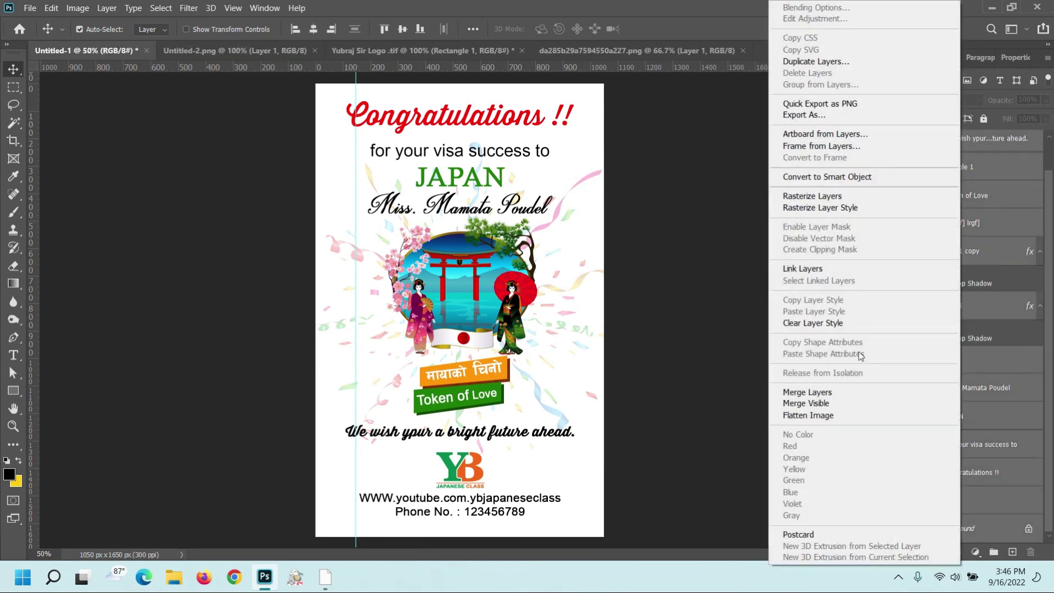
click(807, 392)
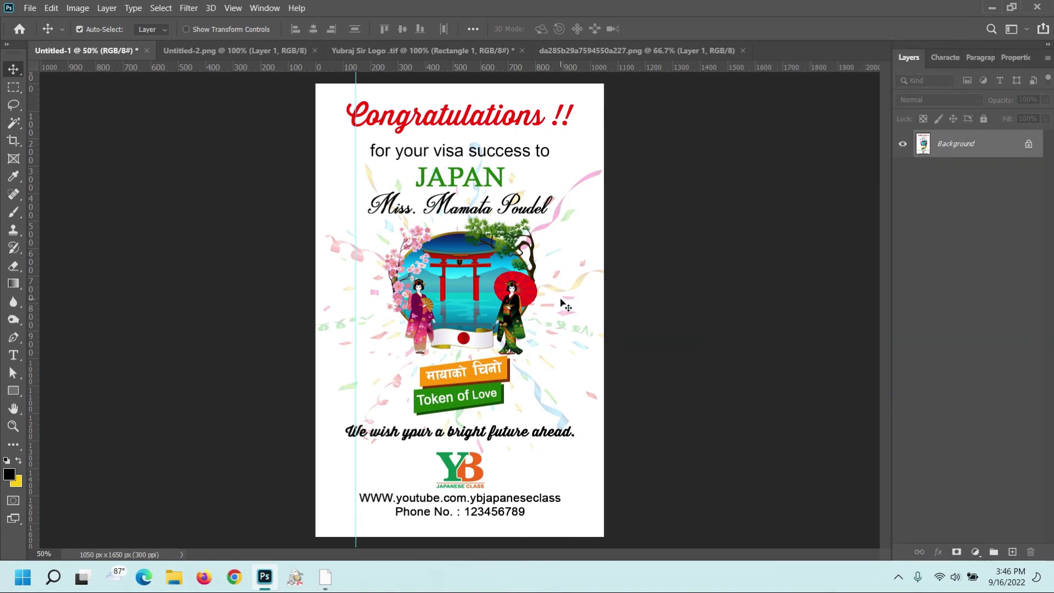
key(ctrl+shift+s)
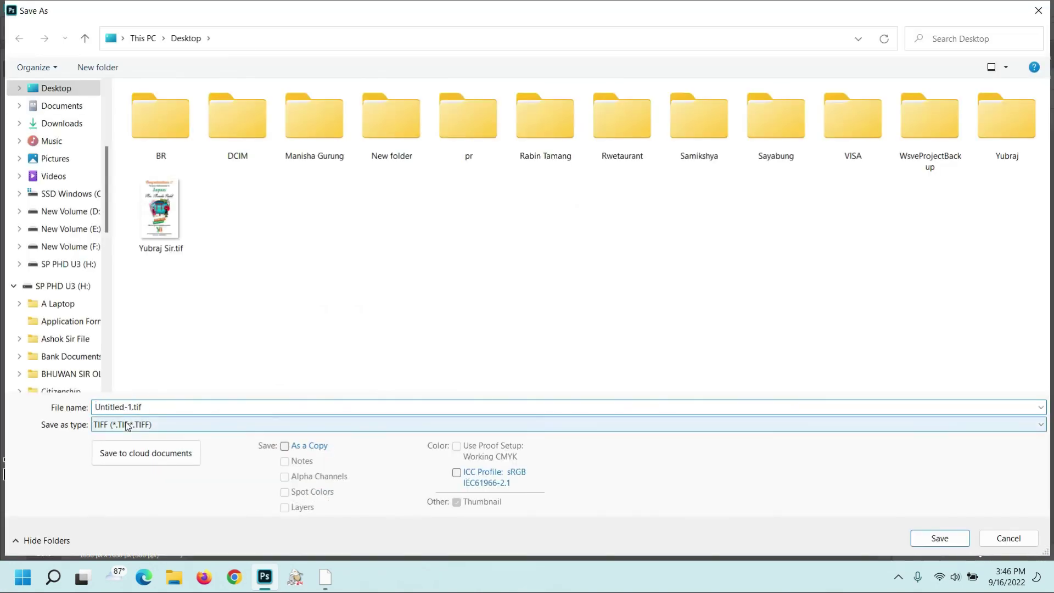
Save the card as JPEG named CONG, accepting the default JPEG options
click(126, 425)
click(138, 279)
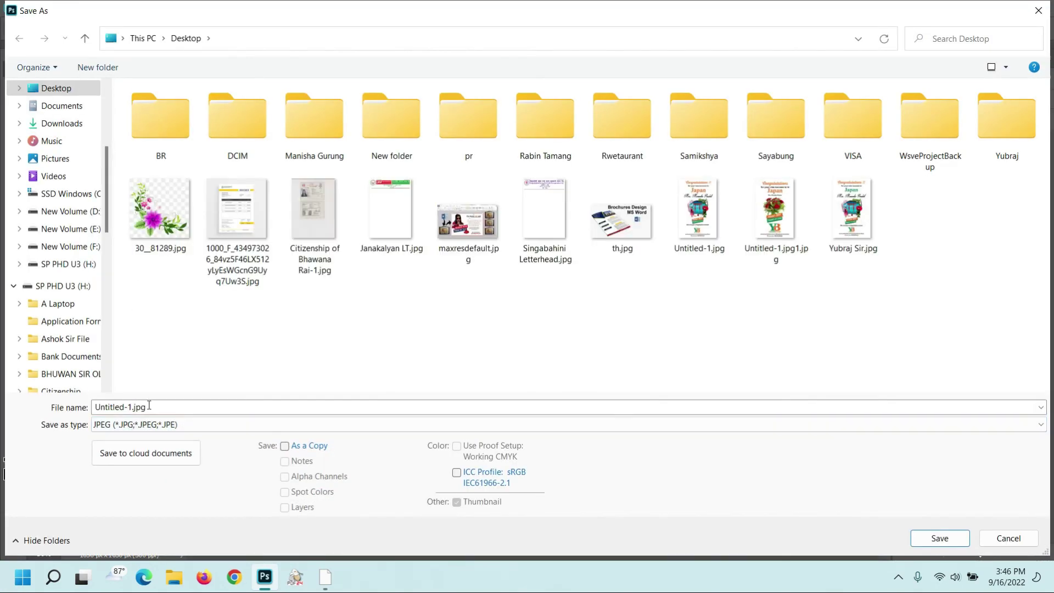
click(273, 407)
text(CO)
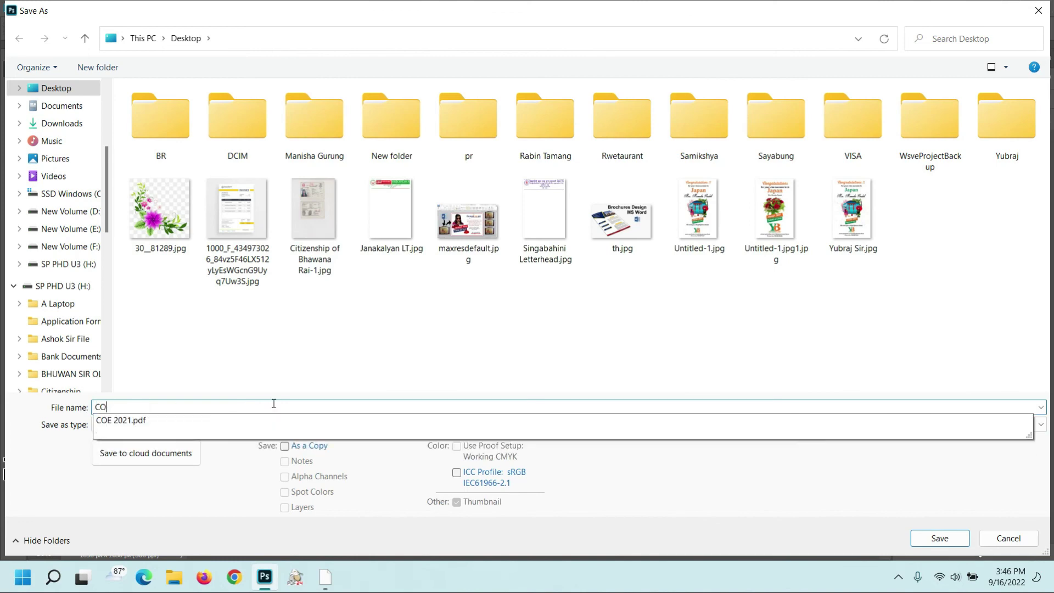
text(NG)
key(Return)
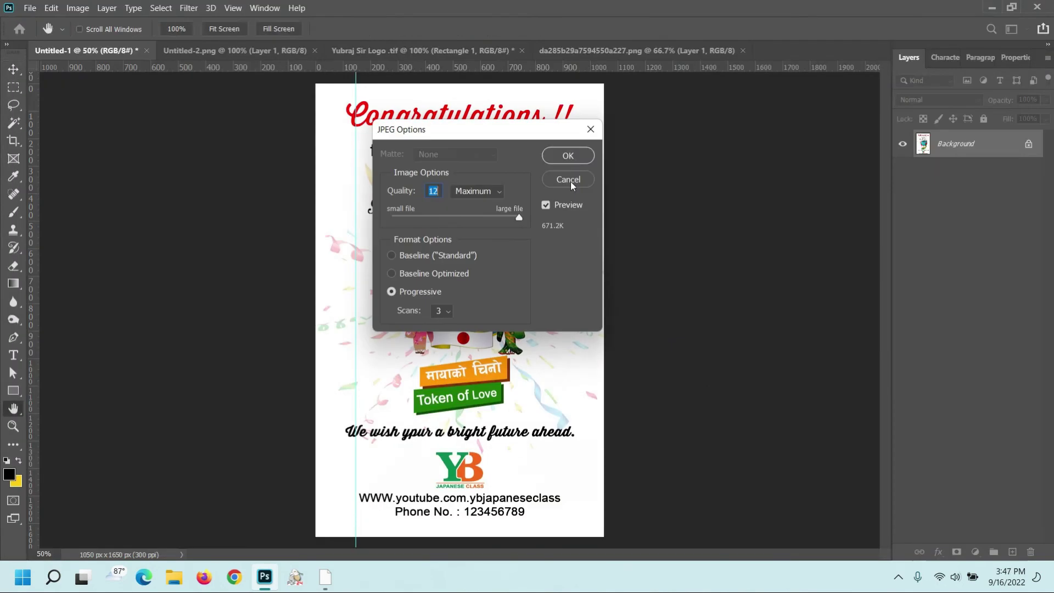
key(Return)
key(Return)
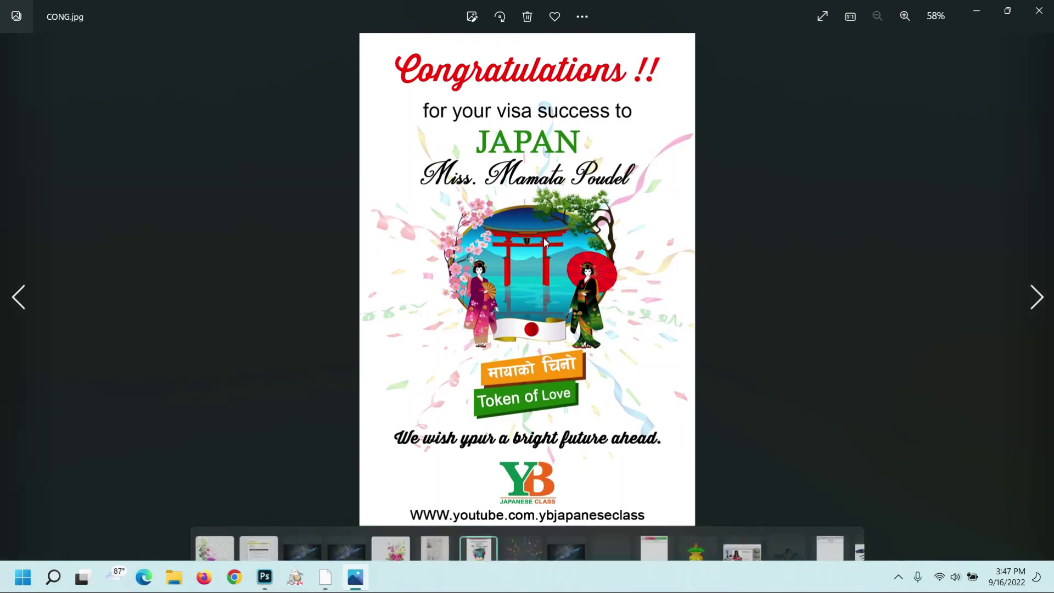